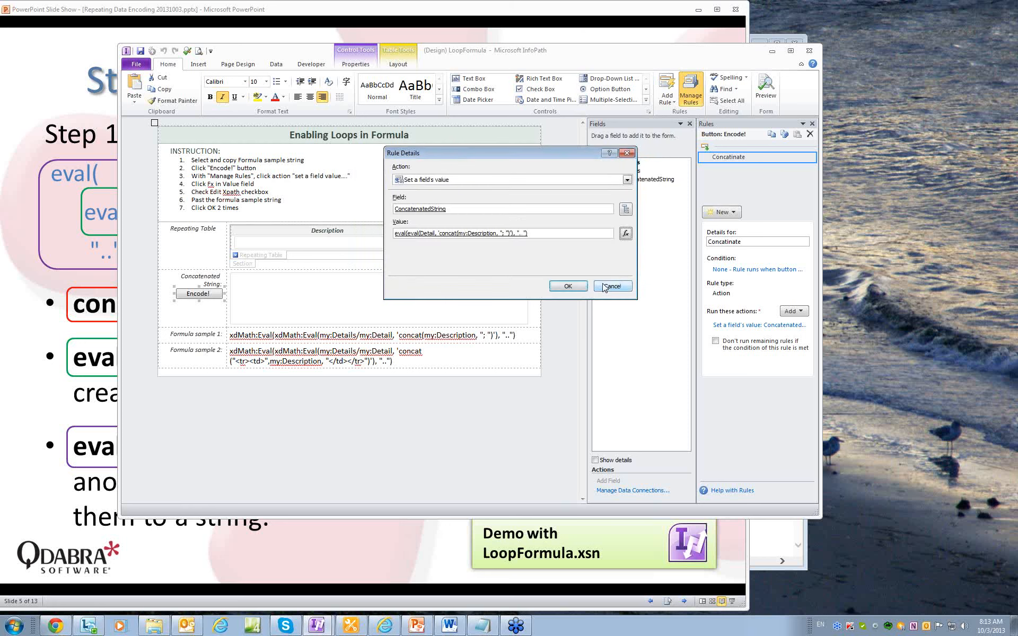
Confirm the nested eval/concat formula so the Concatinate rule sets ConcatenatedString.
{"action": "left_click", "coordinate": [568, 287]}
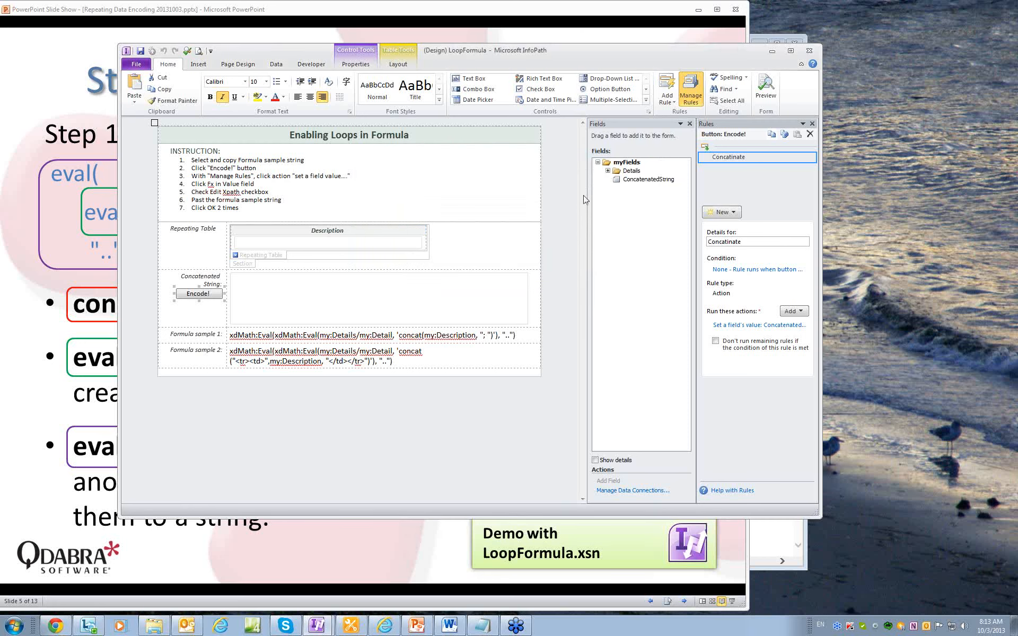
Preview the form with rows line1, line2, line3 and encode them into 'line1; line2; line3;'.
{"action": "left_click", "coordinate": [765, 93]}
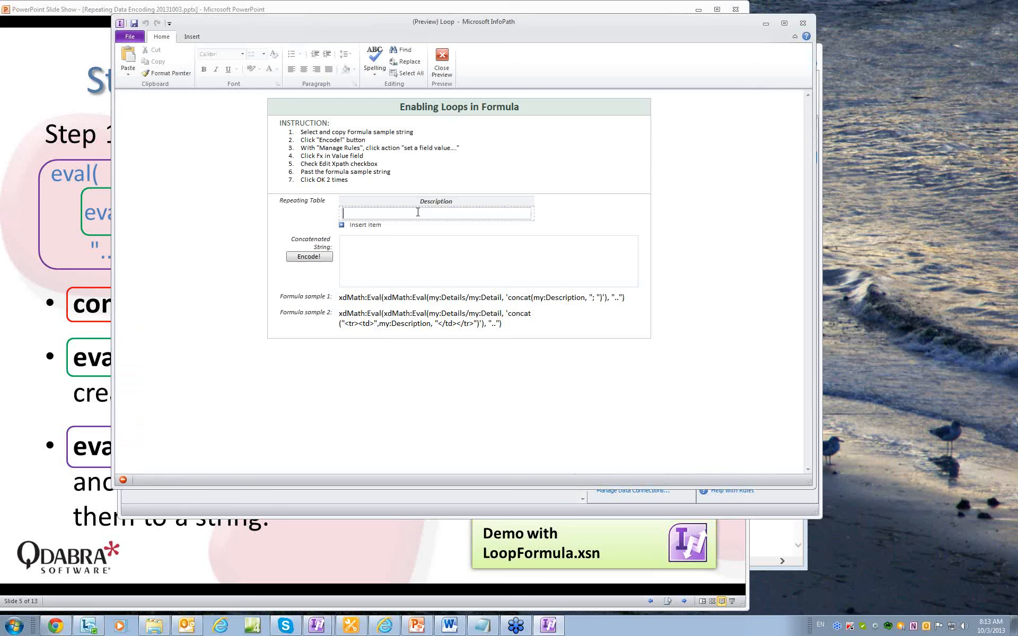
{"action": "type", "text": "line1"}
{"action": "left_click", "coordinate": [371, 226]}
{"action": "type", "text": "line2"}
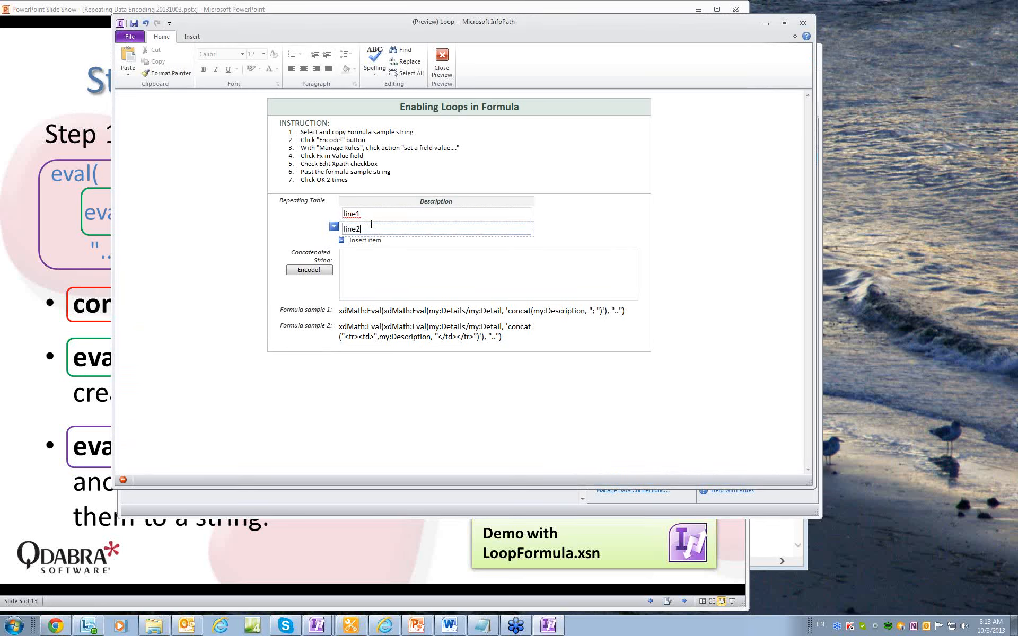
{"action": "left_click", "coordinate": [365, 240]}
{"action": "type", "text": "line3"}
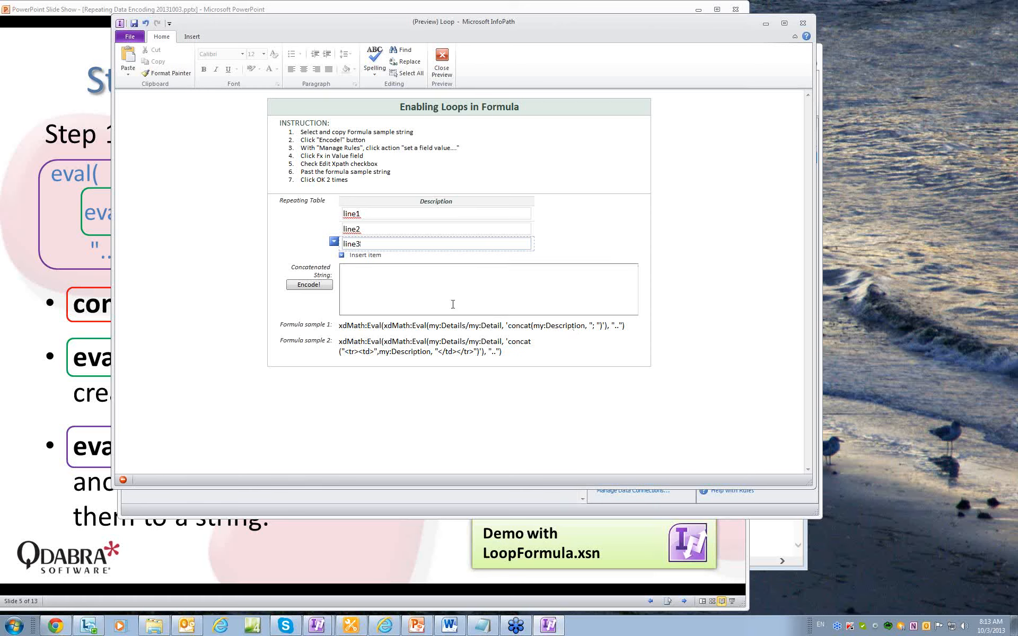
{"action": "left_click", "coordinate": [318, 286]}
{"action": "left_click", "coordinate": [437, 288]}
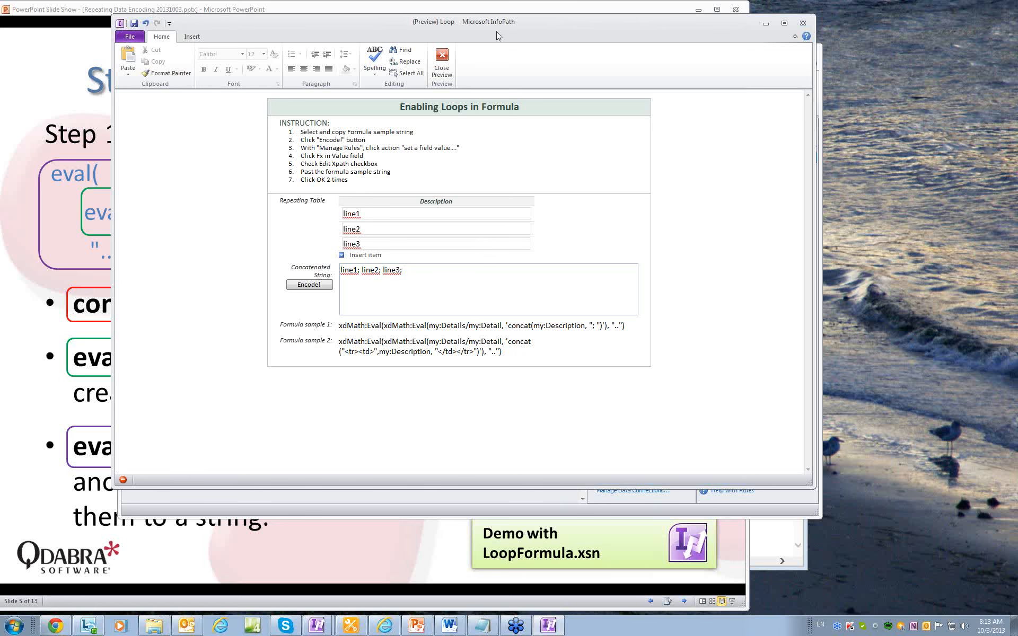
{"action": "left_click", "coordinate": [443, 61]}
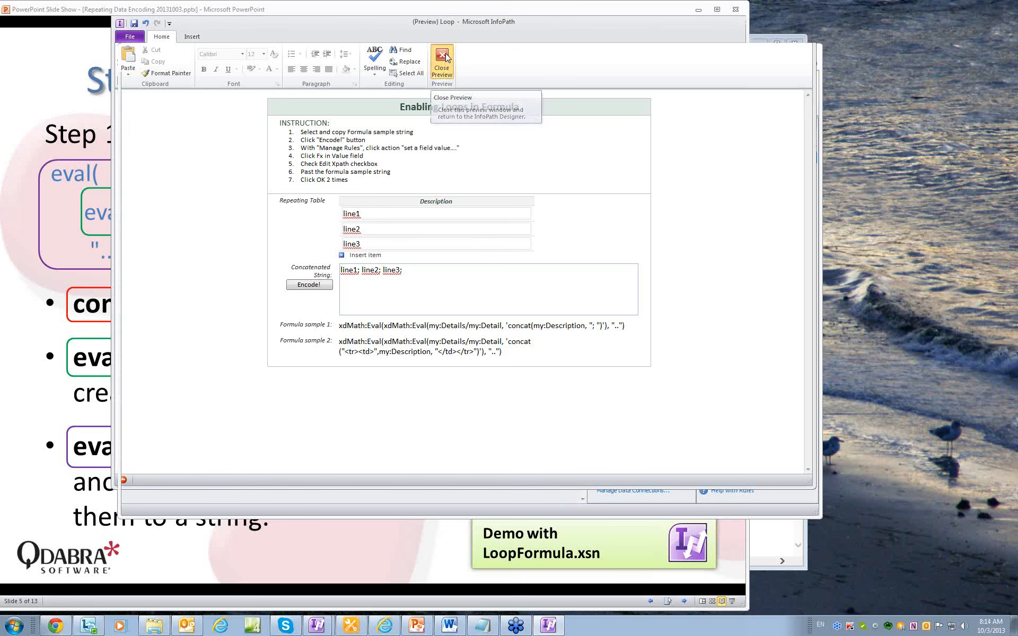
Select the Formula sample 2 text and reopen the Encode! button's set-field-value action details.
{"action": "left_click", "coordinate": [409, 359]}
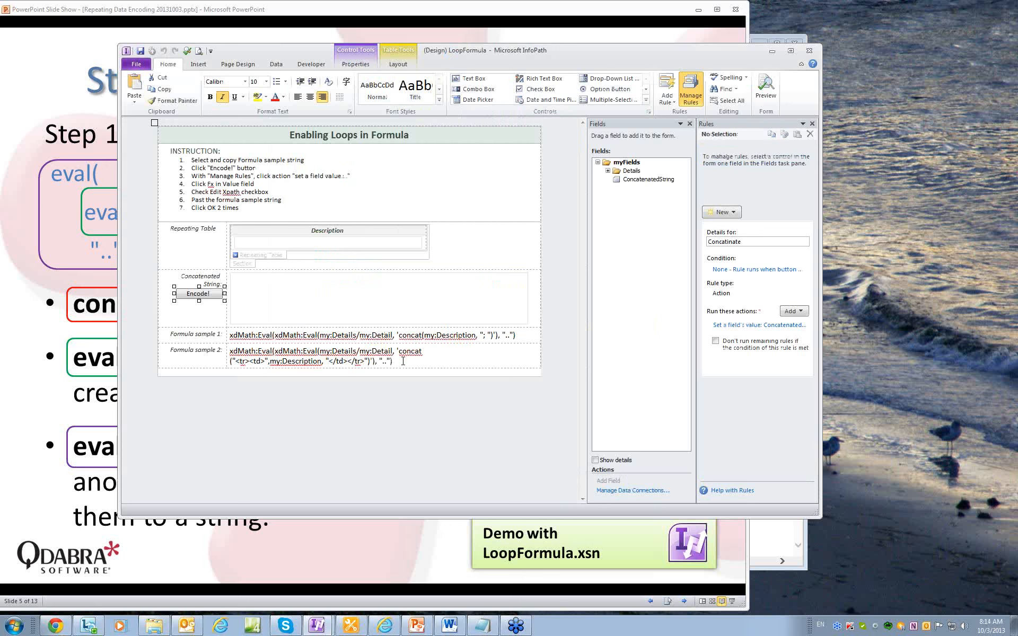
{"action": "left_click_drag", "start_coordinate": [408, 360], "coordinate": [253, 350]}
{"action": "key", "text": "ctrl+c"}
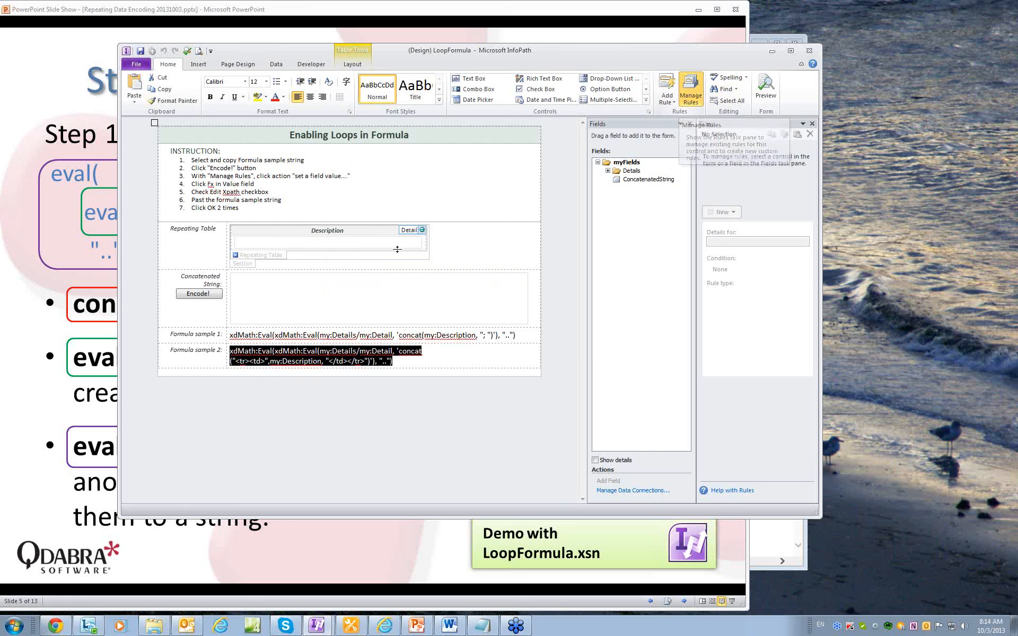
{"action": "left_click", "coordinate": [205, 293]}
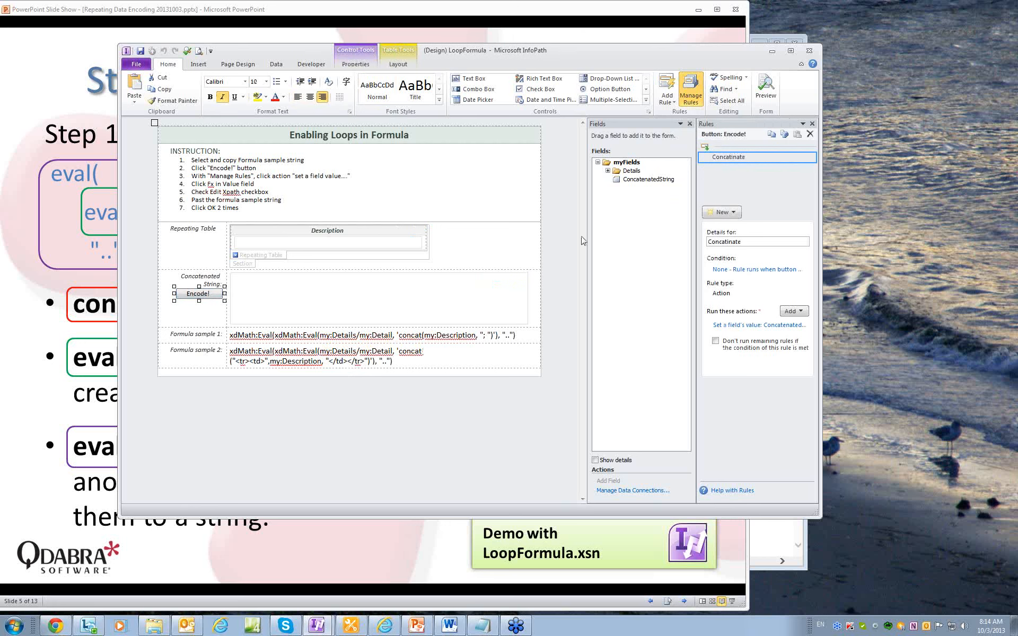
{"action": "left_click", "coordinate": [690, 91]}
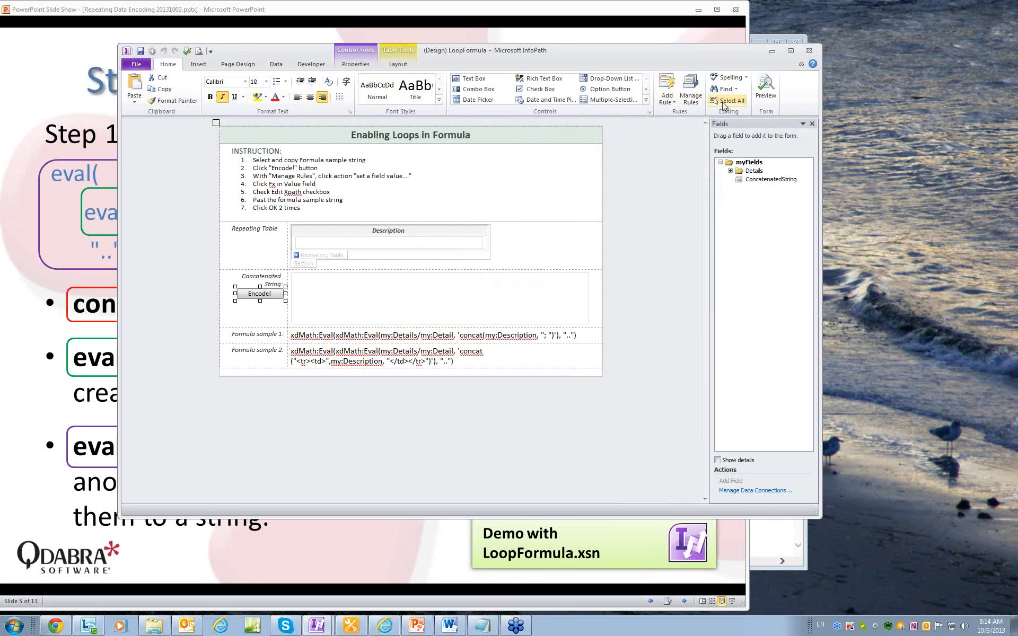
{"action": "left_click", "coordinate": [689, 92]}
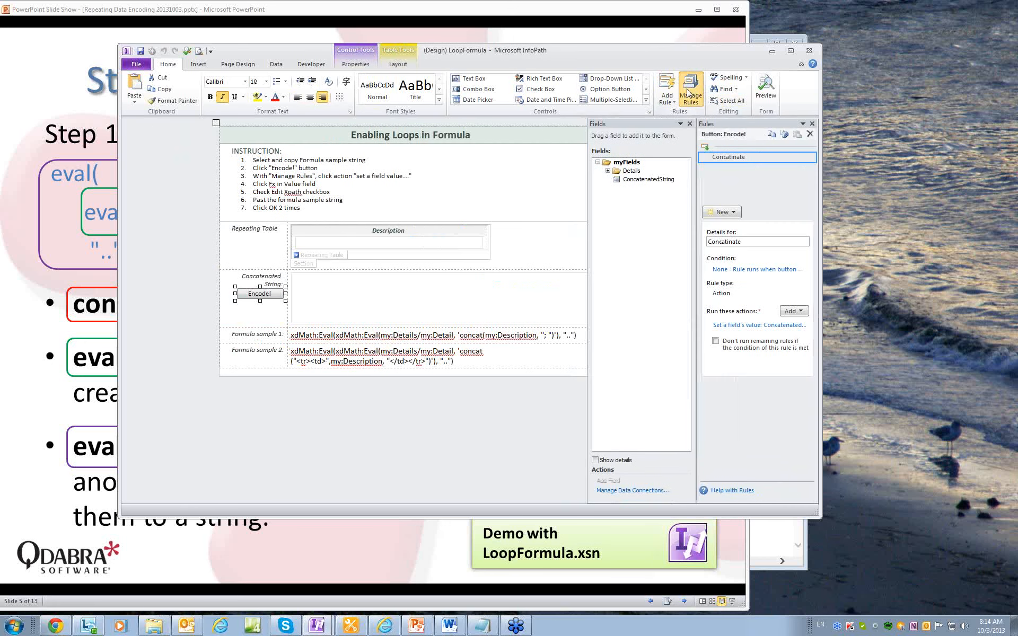
{"action": "left_click", "coordinate": [747, 326]}
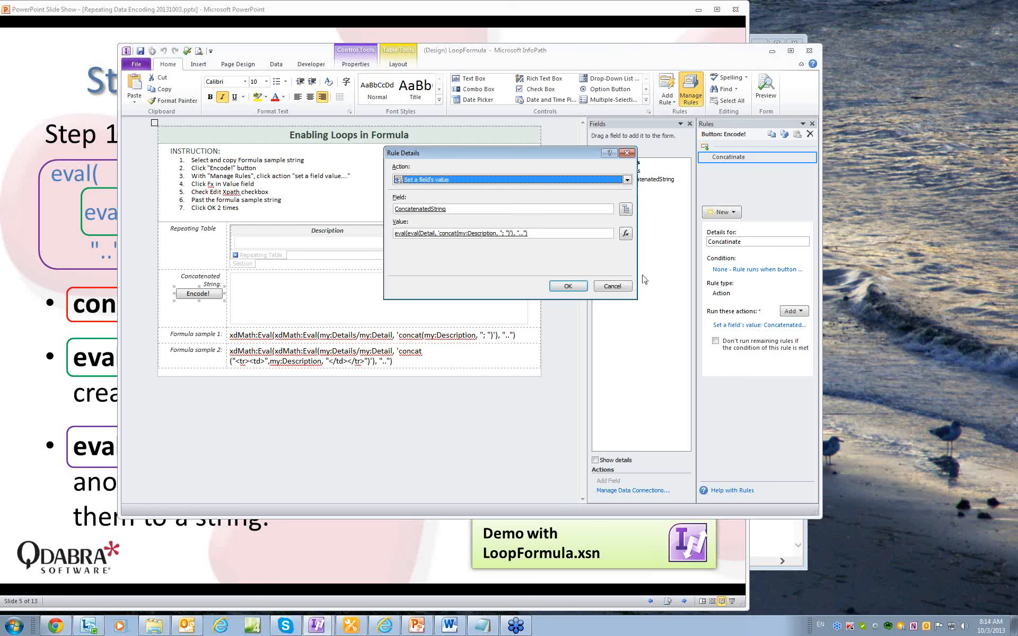
Replace the value formula with the pasted Formula sample 2 XPath, verify it, and save the rule.
{"action": "left_click", "coordinate": [632, 237]}
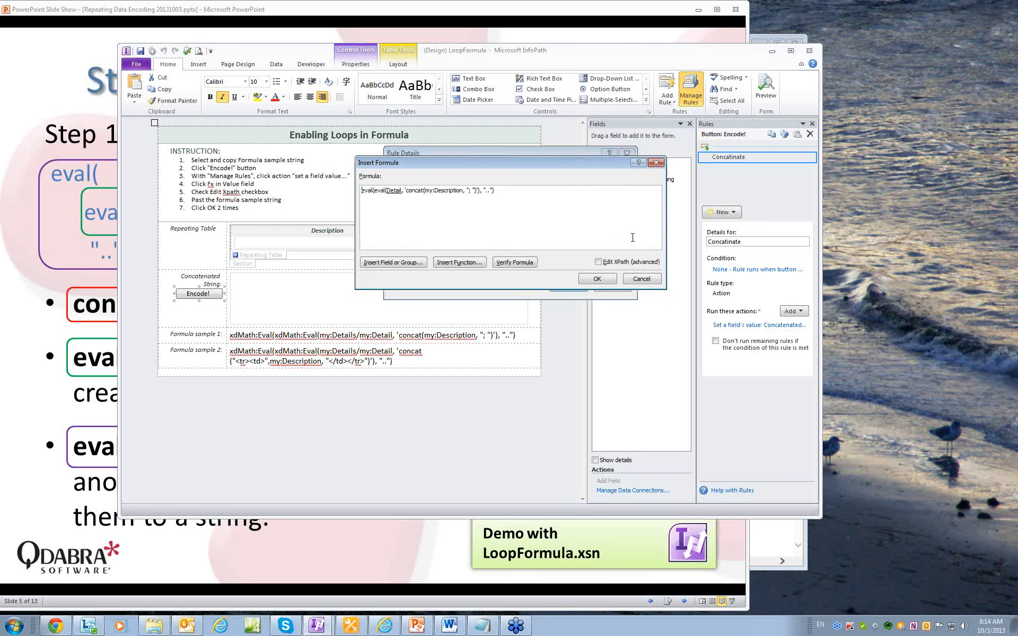
{"action": "left_click", "coordinate": [598, 262]}
{"action": "key", "text": "ctrl+a"}
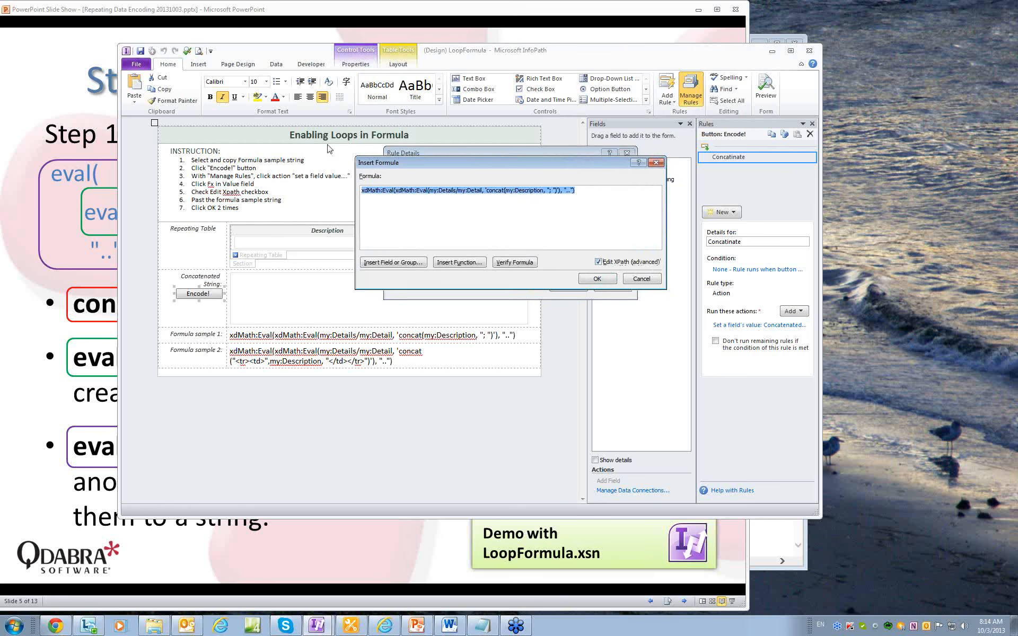
{"action": "key", "text": "ctrl+v"}
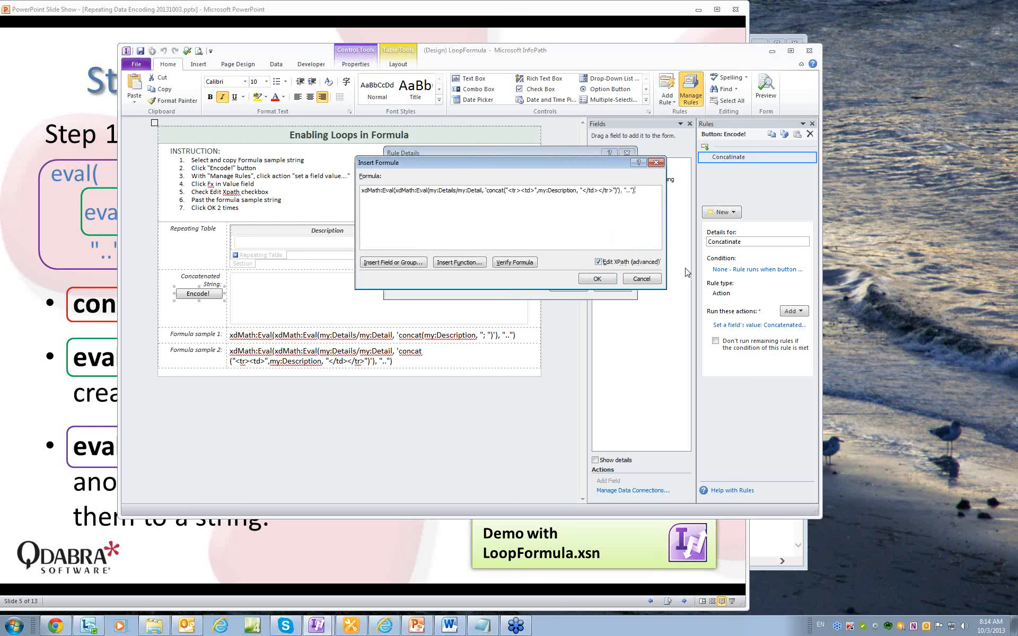
{"action": "left_click", "coordinate": [521, 264]}
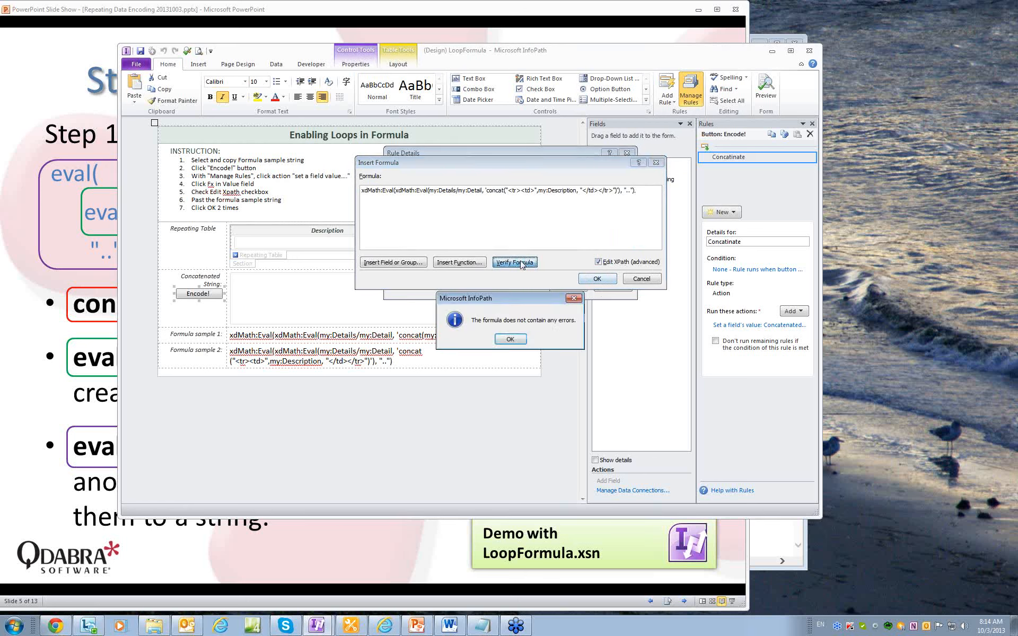
{"action": "left_click", "coordinate": [510, 339]}
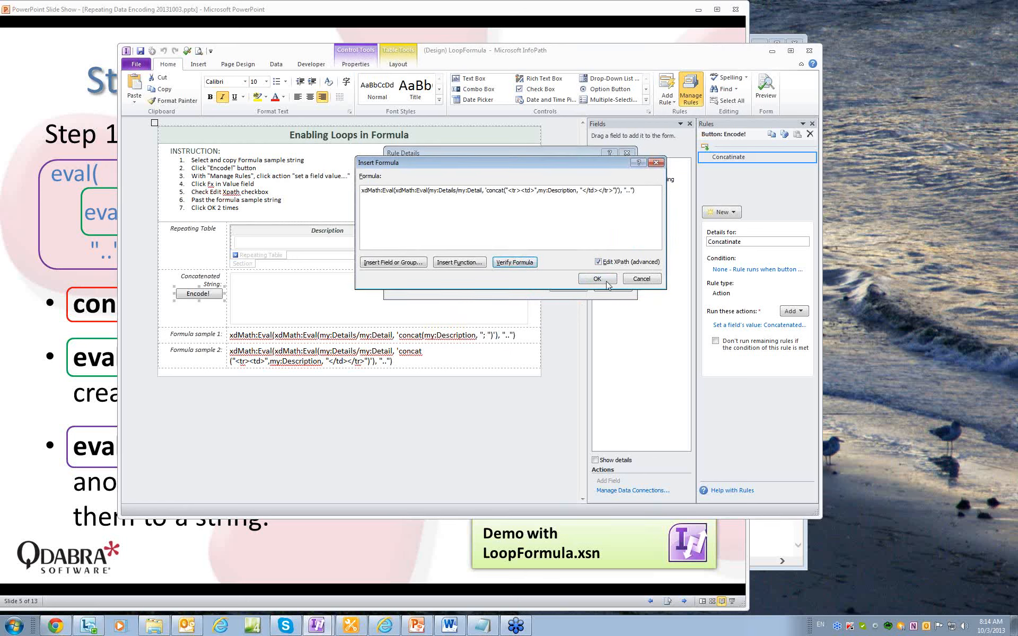
{"action": "left_click", "coordinate": [603, 279]}
{"action": "left_click", "coordinate": [570, 286]}
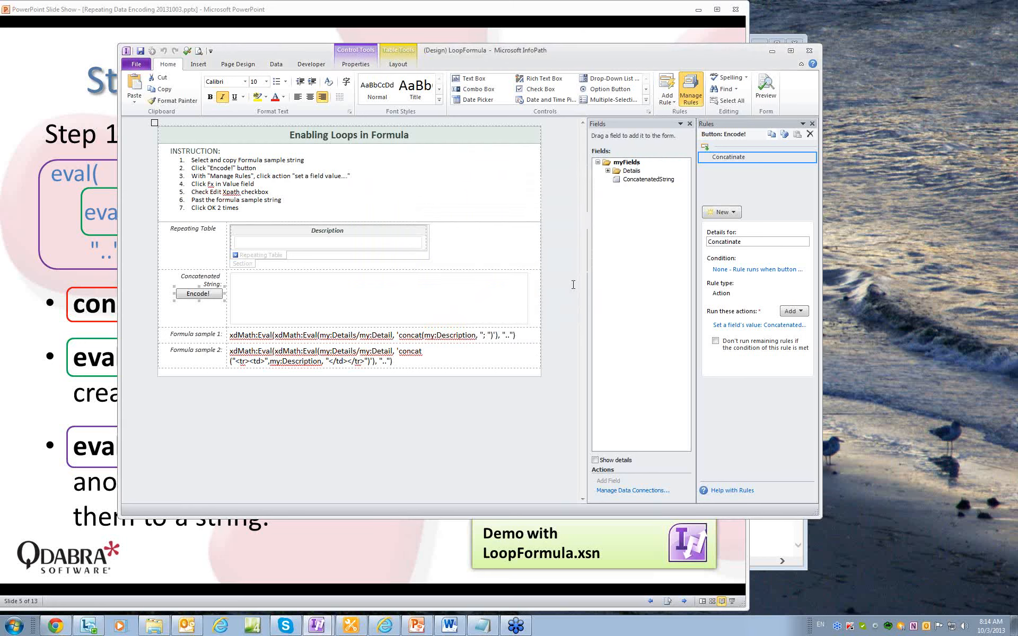
Preview with rows line1, line2, line3 and encode them into <tr><td>…</td></tr> markup.
{"action": "left_click", "coordinate": [768, 99]}
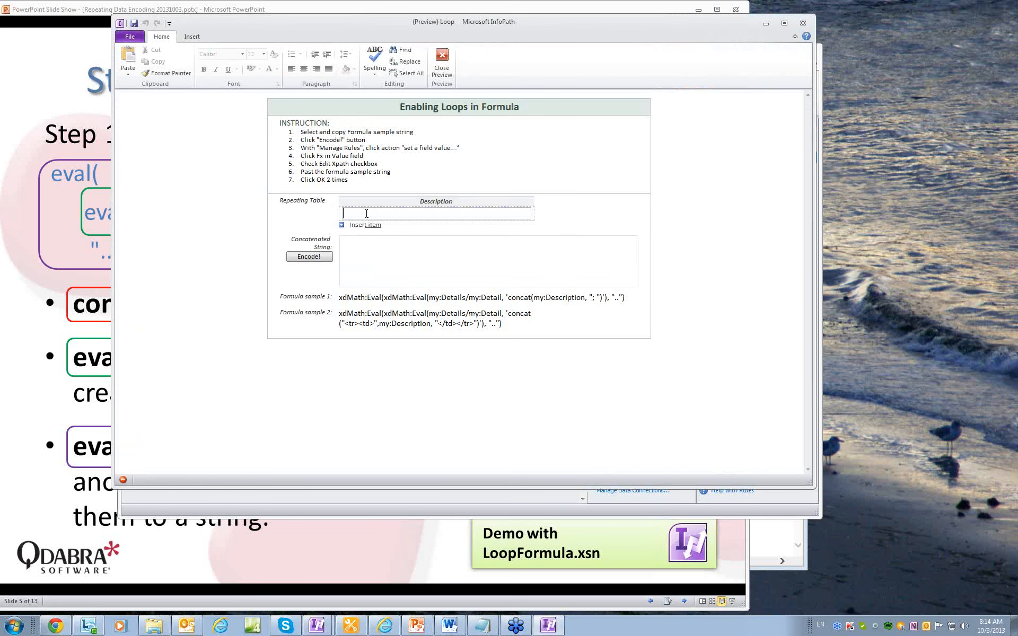
{"action": "type", "text": "line1"}
{"action": "left_click", "coordinate": [360, 225]}
{"action": "type", "text": "line2"}
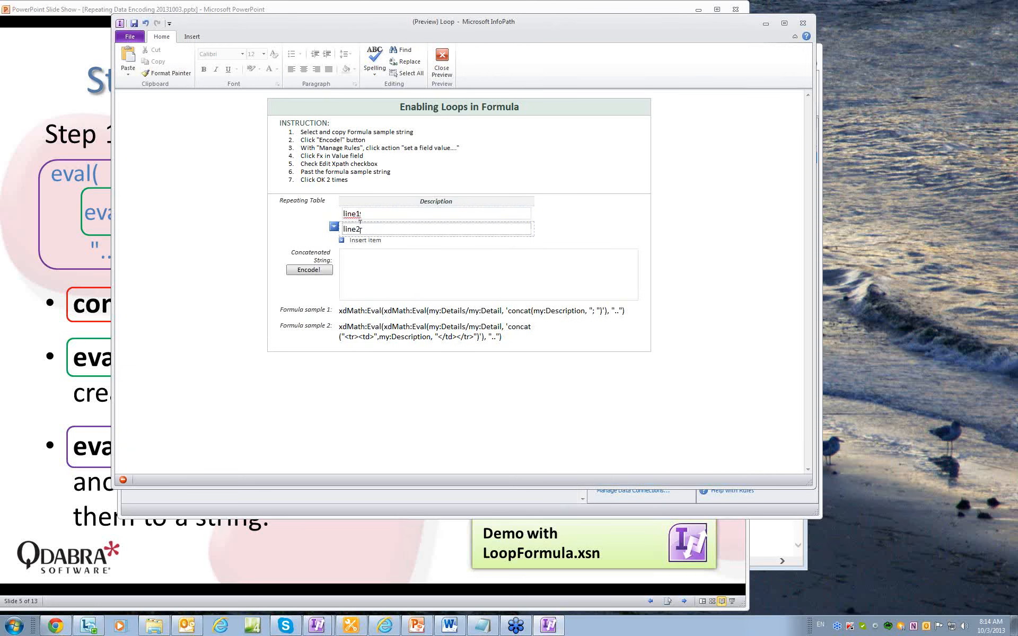
{"action": "left_click", "coordinate": [356, 240]}
{"action": "type", "text": "line3"}
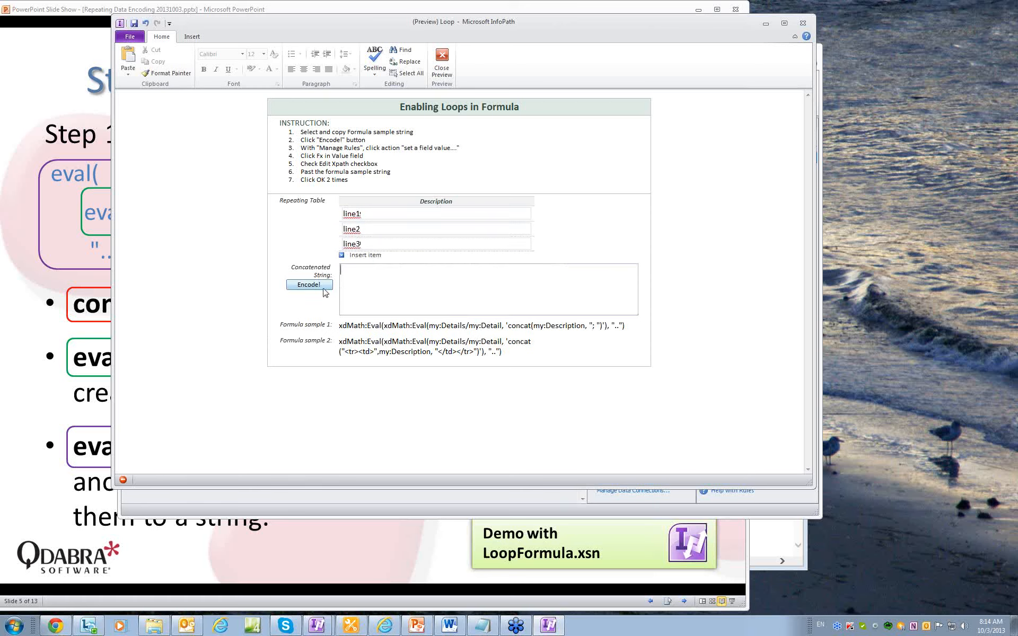
{"action": "left_click", "coordinate": [315, 286]}
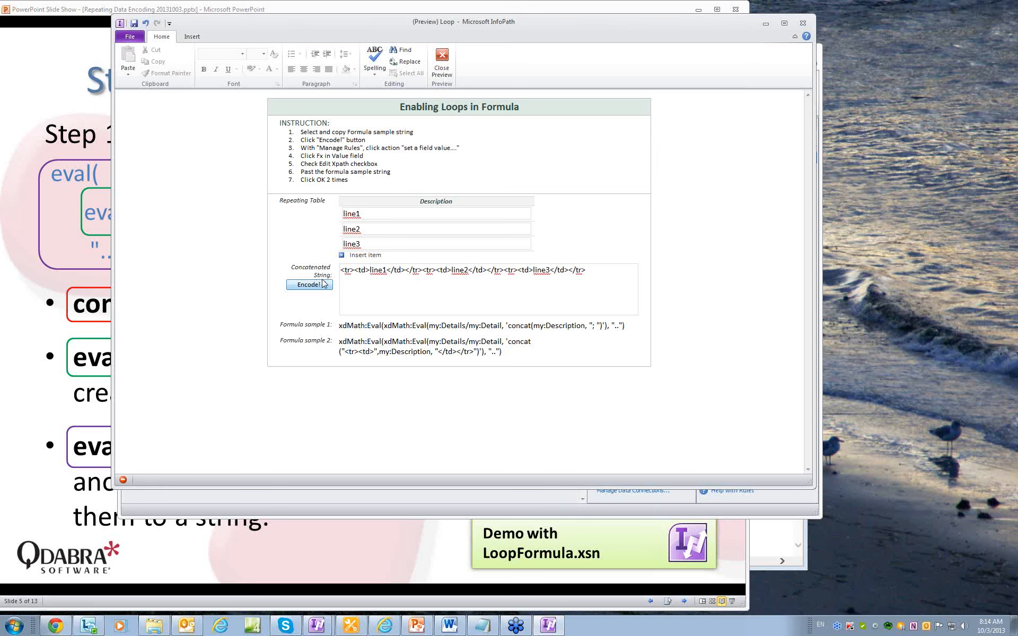
{"action": "left_click", "coordinate": [325, 283]}
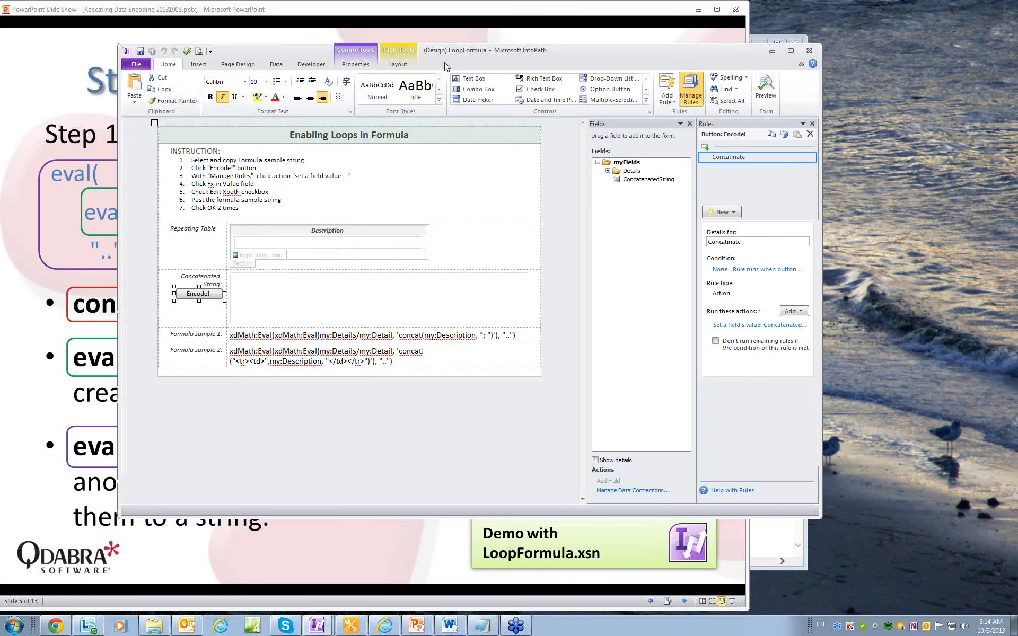
Advance the slide show to slide 6 and switch to the ExpenseApproval form design in InfoPath.
{"action": "left_click", "coordinate": [590, 13]}
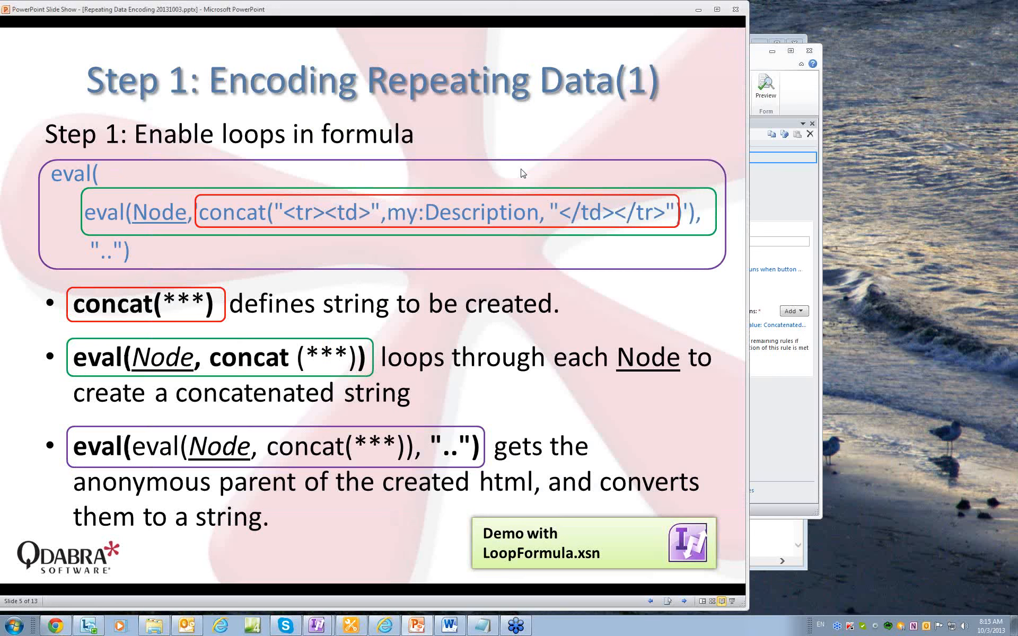
{"action": "left_click", "coordinate": [685, 602]}
{"action": "left_click", "coordinate": [684, 602]}
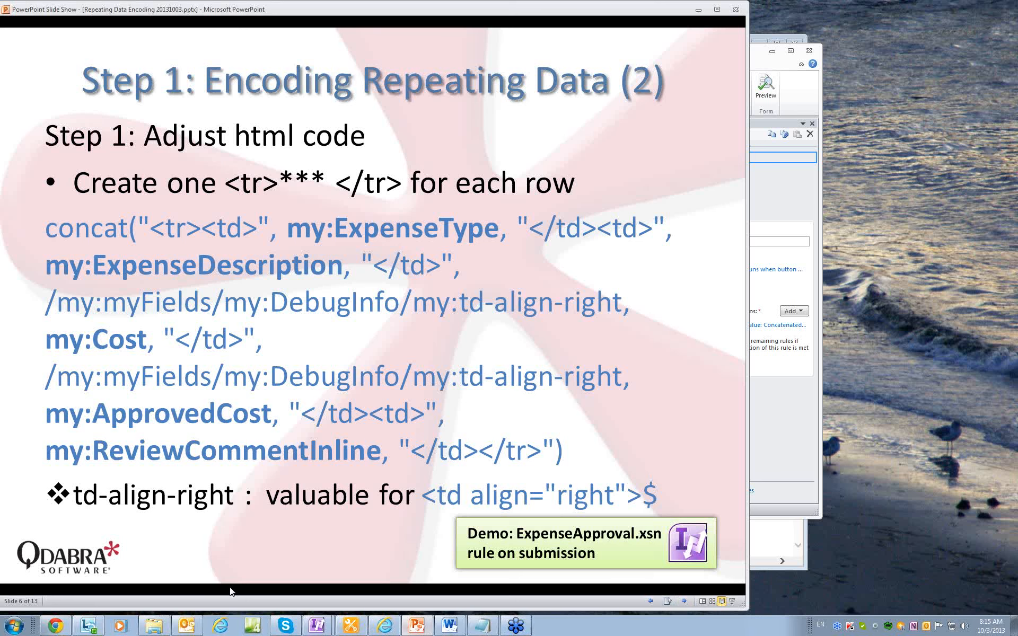
{"action": "left_click", "coordinate": [318, 628]}
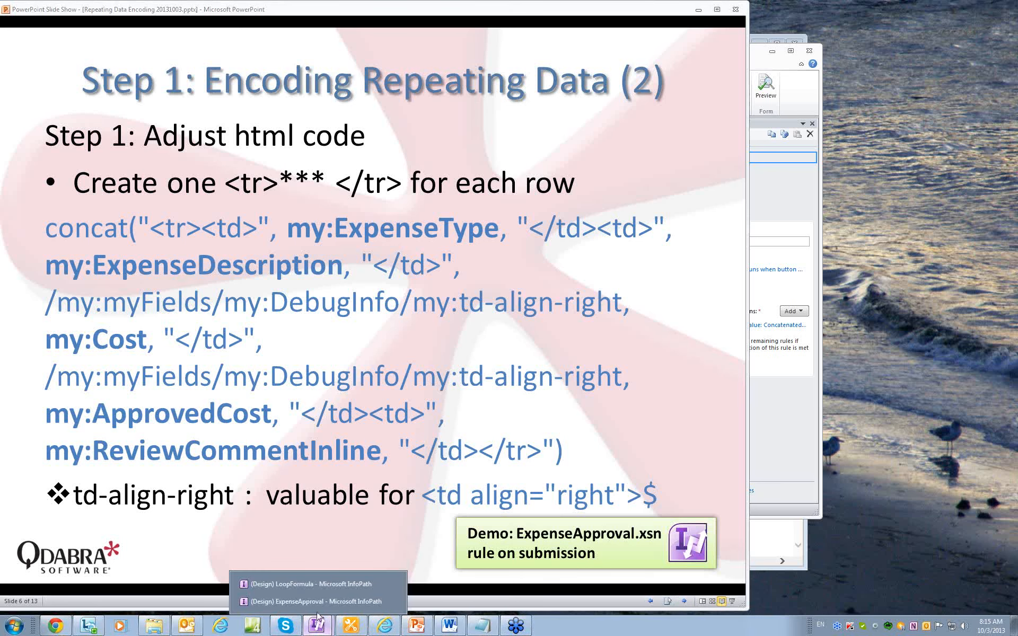
{"action": "left_click", "coordinate": [314, 598]}
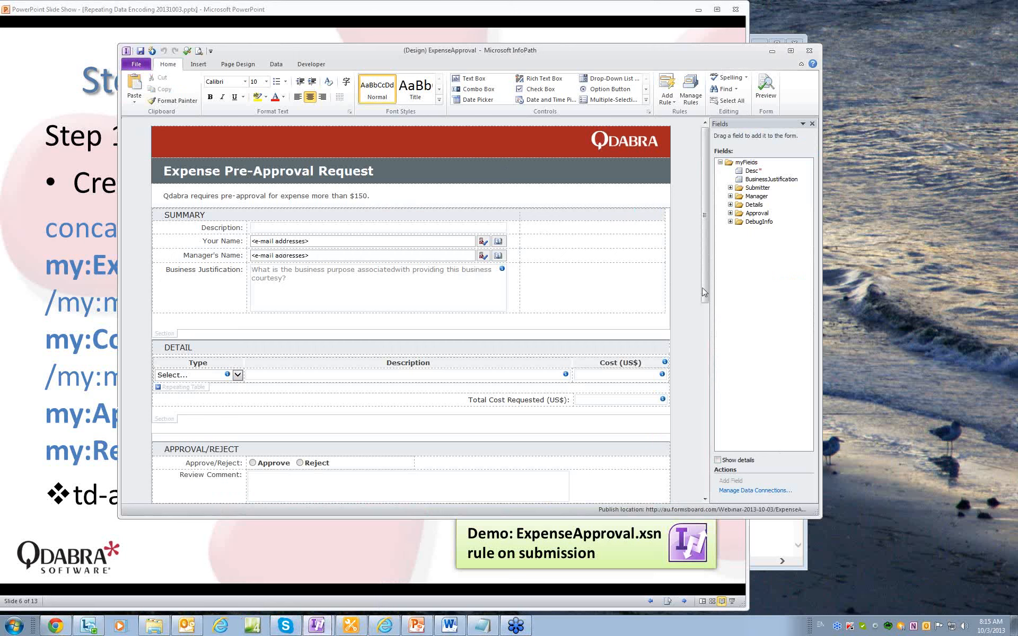
Inspect the Approve / Reject button's HTML-coded string rule formula unchanged, then return to the slides.
{"action": "left_click_drag", "start_coordinate": [705, 297], "coordinate": [714, 455]}
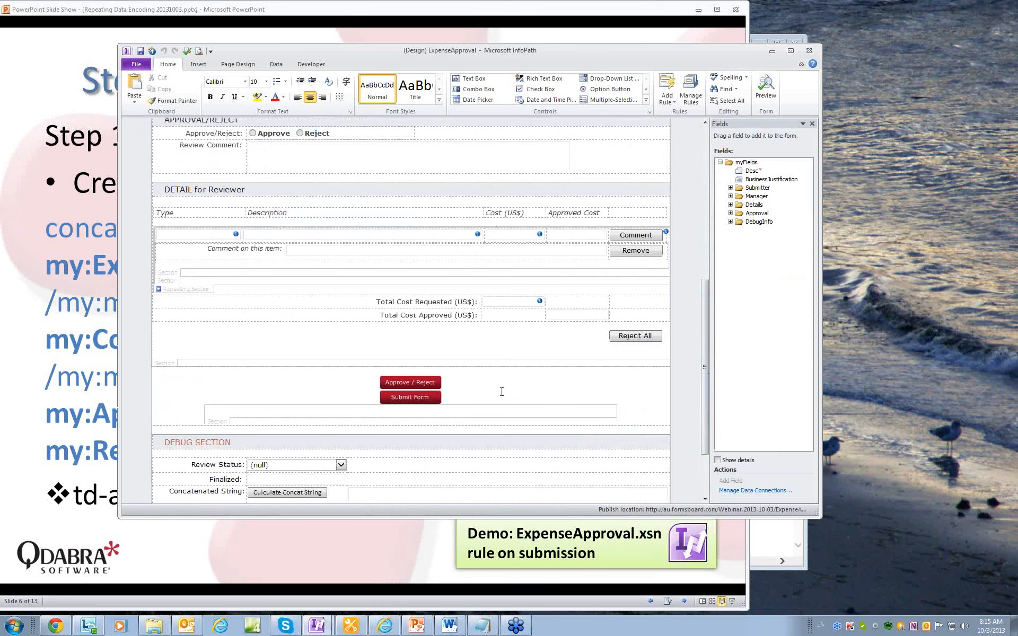
{"action": "left_click", "coordinate": [432, 382]}
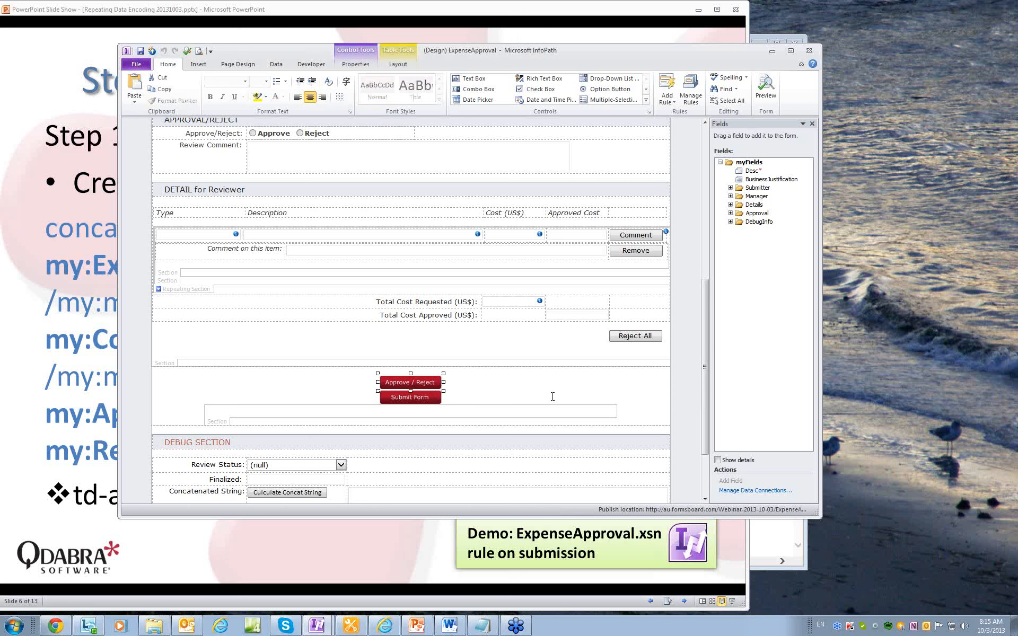
{"action": "left_click", "coordinate": [690, 90]}
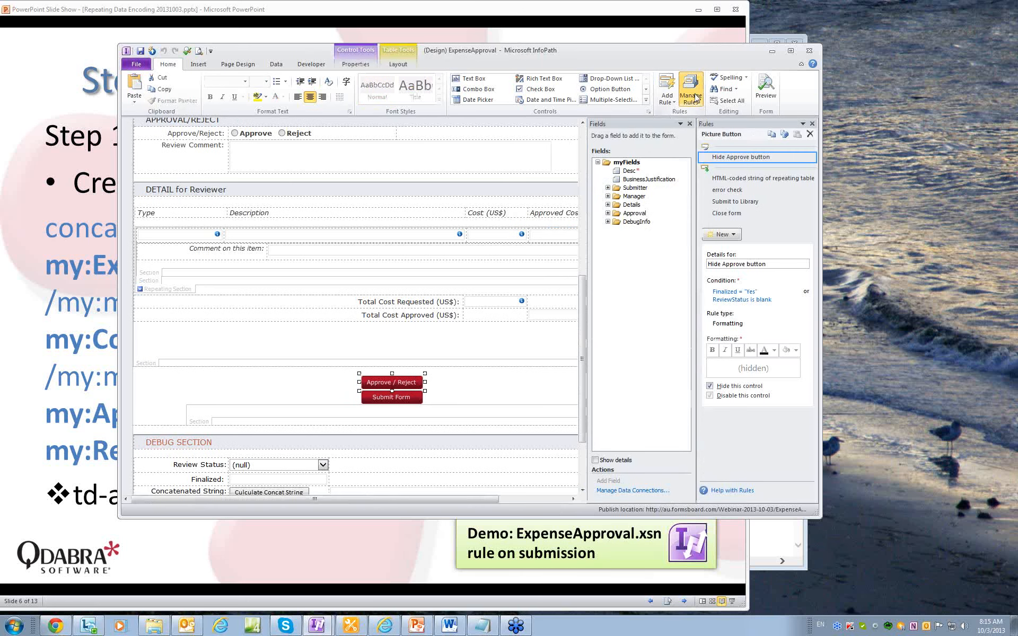
{"action": "left_click", "coordinate": [740, 179]}
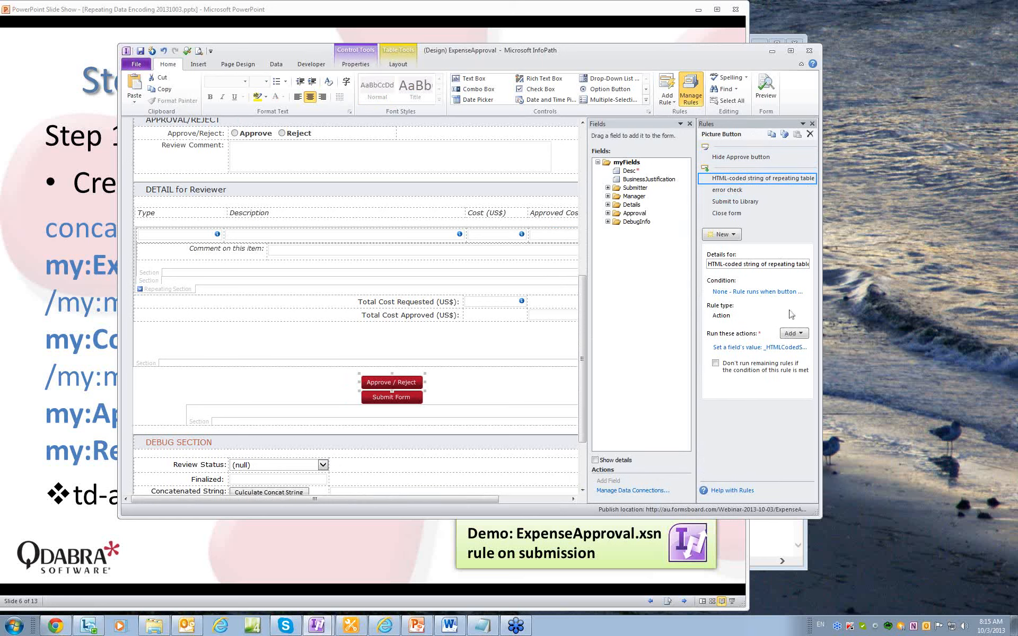
{"action": "left_click", "coordinate": [765, 349]}
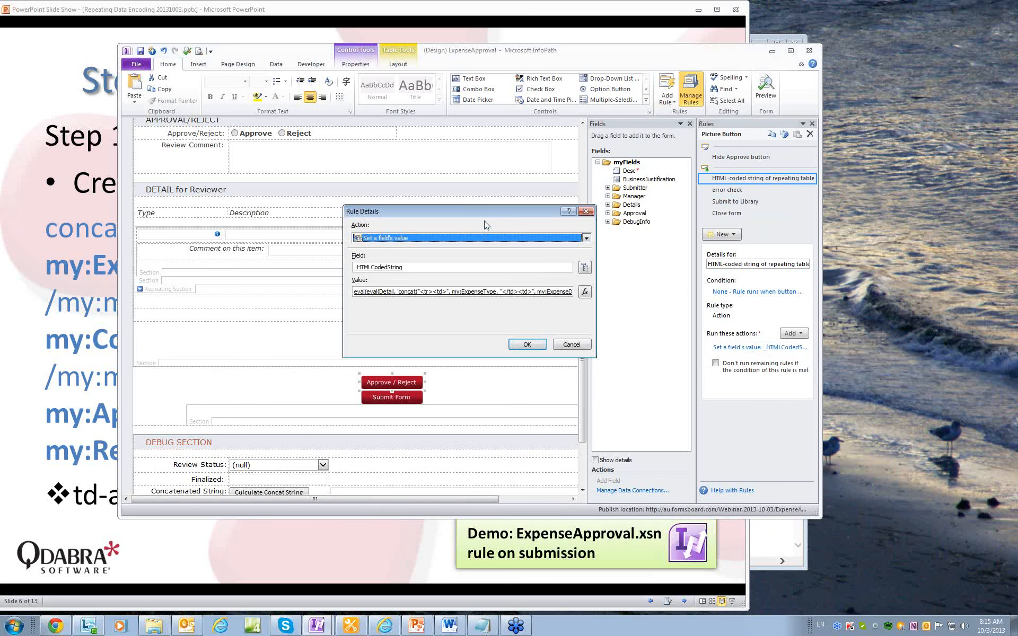
{"action": "left_click", "coordinate": [585, 293]}
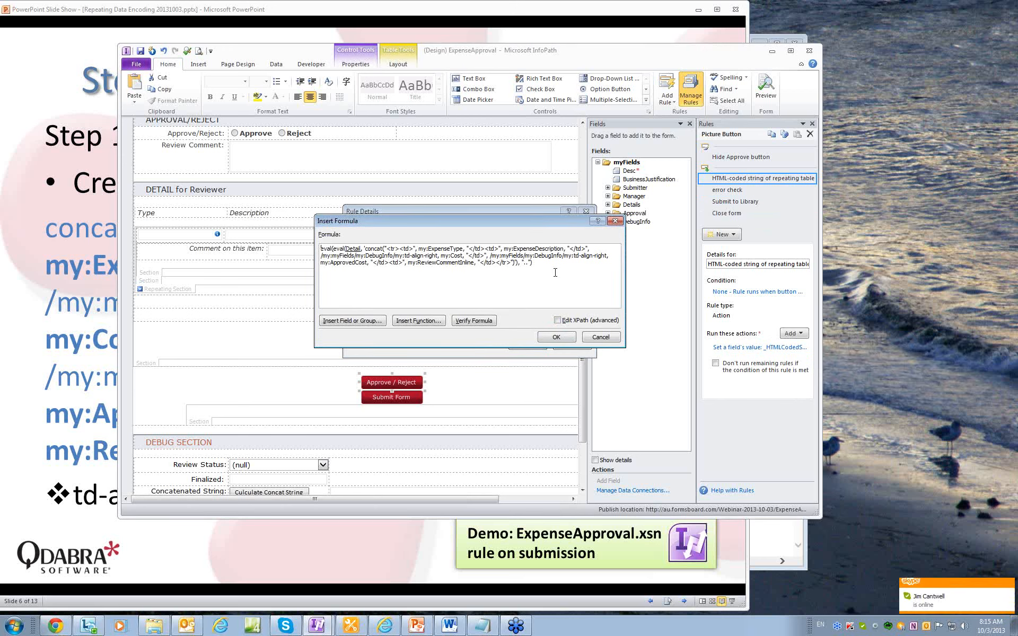
{"action": "left_click", "coordinate": [562, 338]}
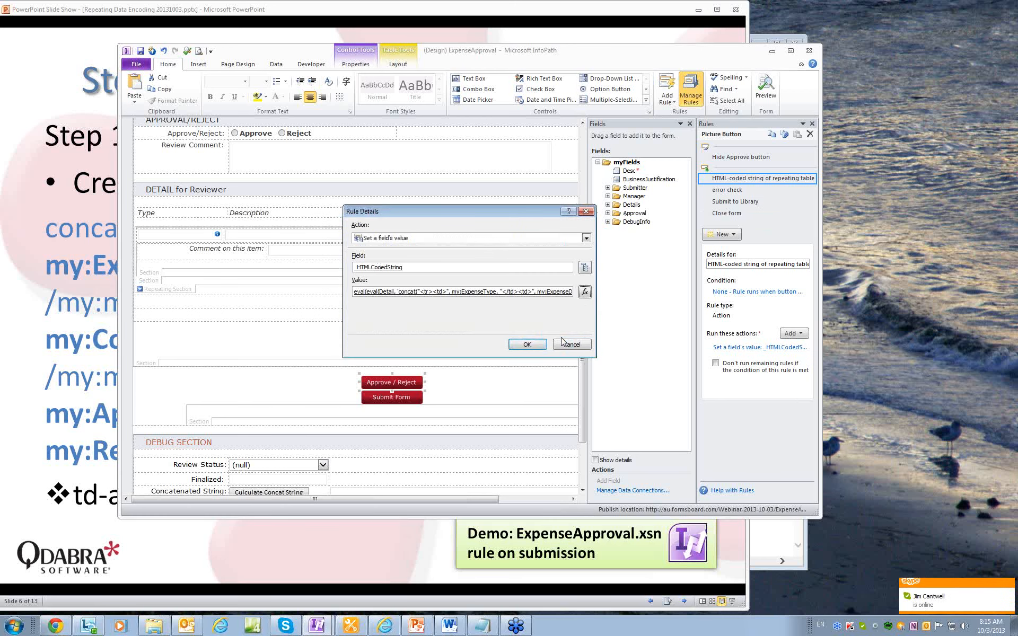
{"action": "left_click", "coordinate": [575, 345]}
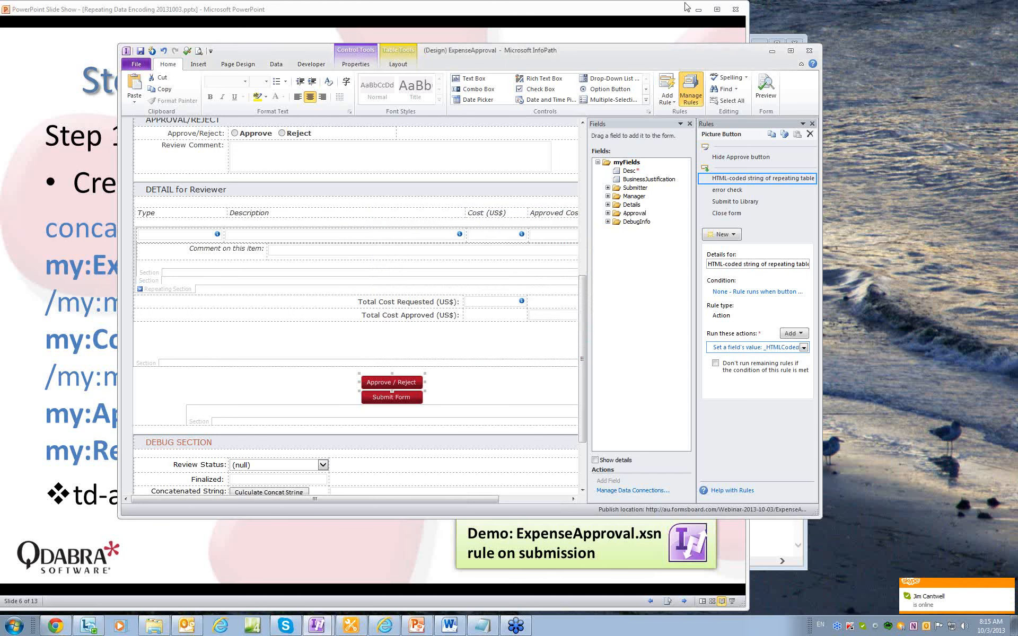
{"action": "left_click", "coordinate": [642, 168]}
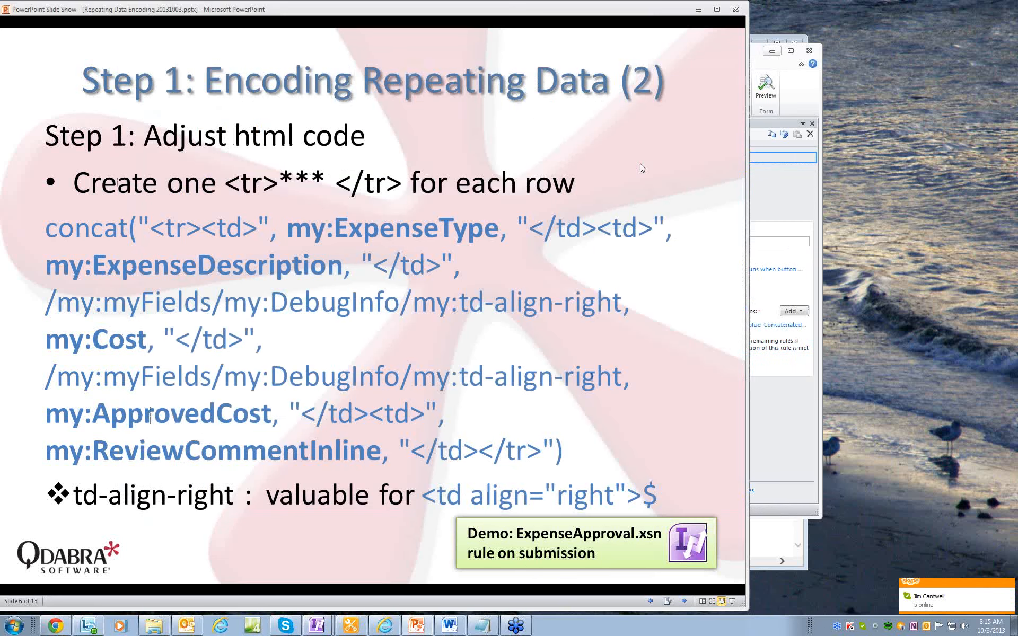
Advance to the 'Step 2: Promote the Coded String' slide and show the SharePoint ExpenseApproval library.
{"action": "left_click", "coordinate": [685, 600]}
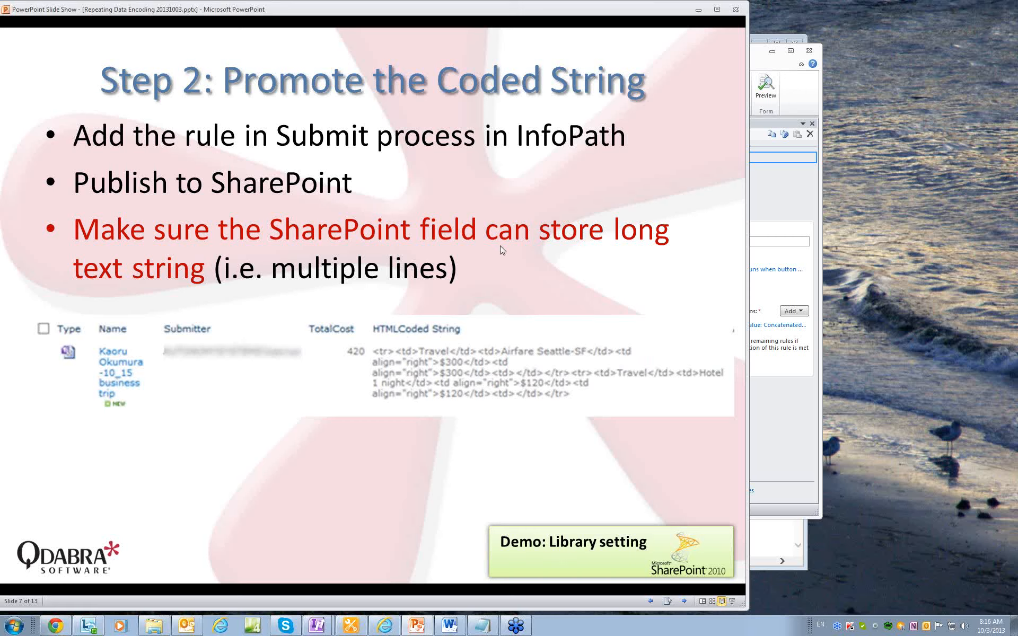
{"action": "mouse_move", "coordinate": [357, 633]}
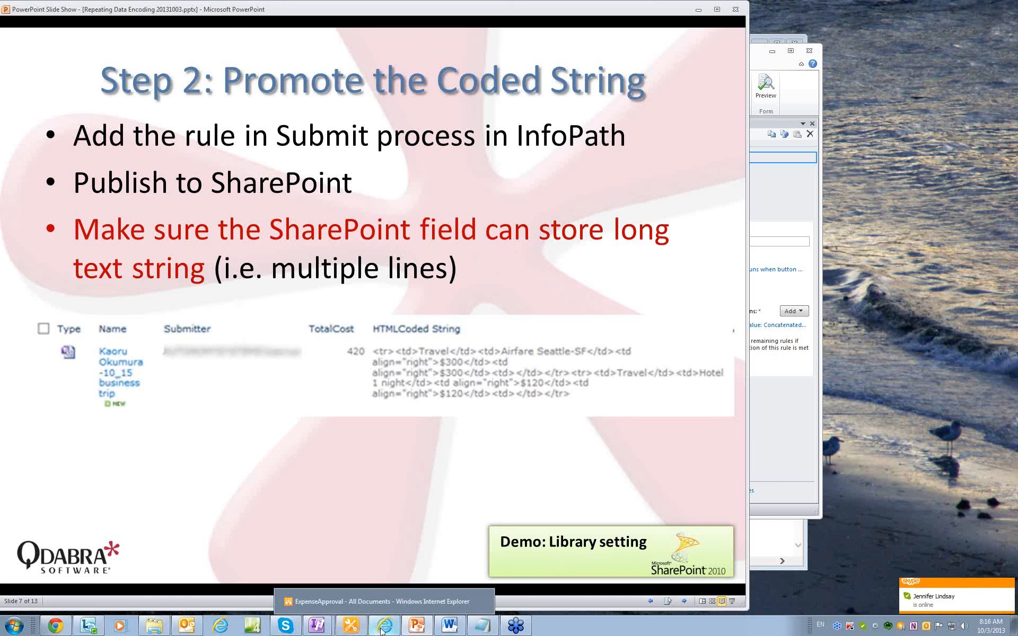
{"action": "left_click", "coordinate": [383, 630]}
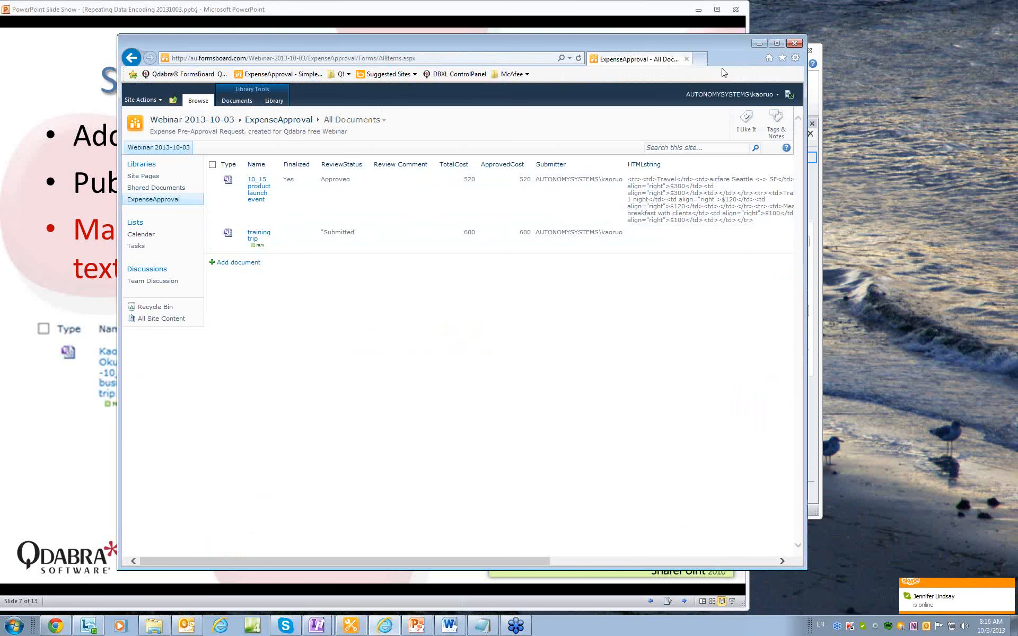
Check in Library Settings that the HTMLstring column is Multiple lines of text.
{"action": "left_click_drag", "start_coordinate": [729, 57], "coordinate": [715, 56]}
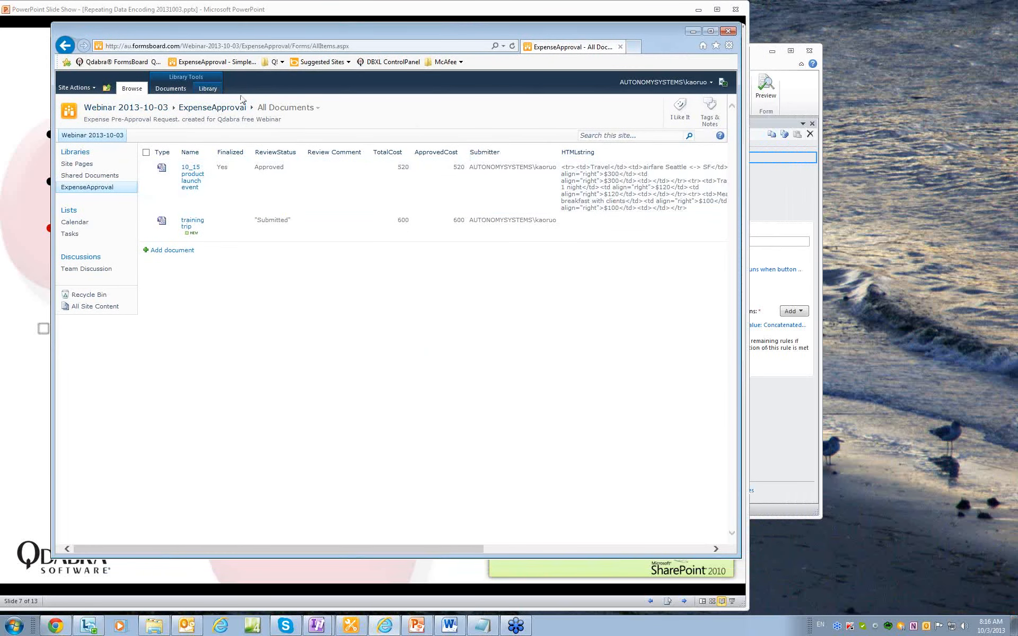
{"action": "left_click", "coordinate": [208, 88]}
{"action": "left_click", "coordinate": [646, 123]}
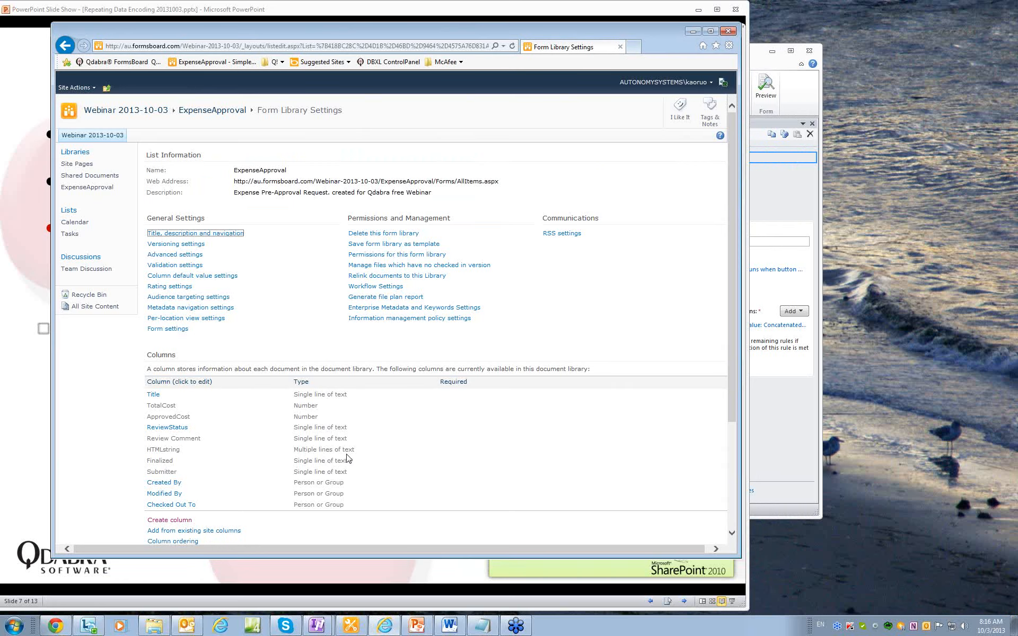
{"action": "key", "text": "F5"}
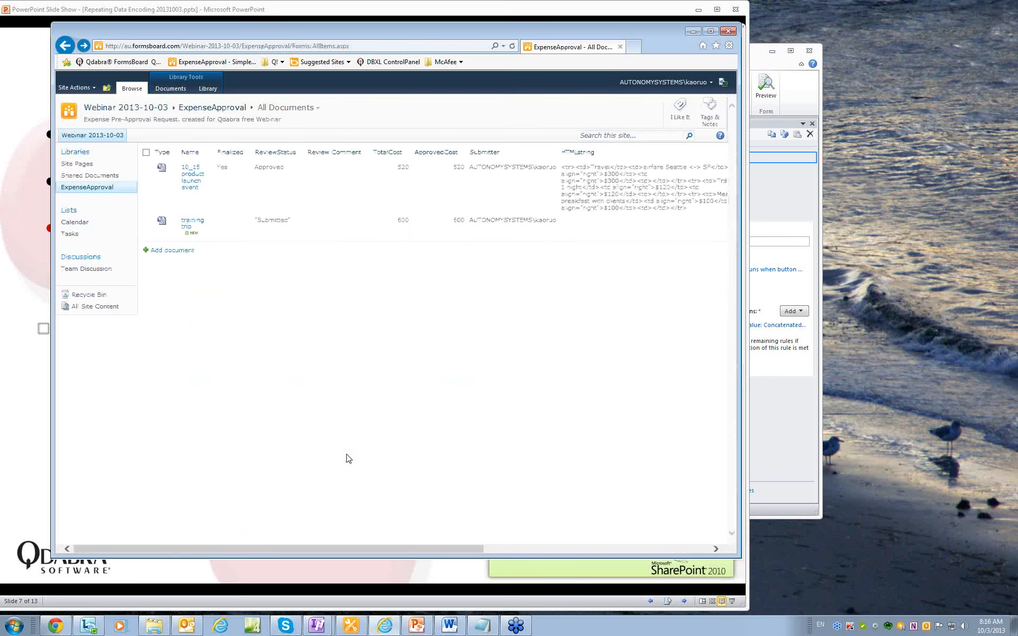
Advance the slide show to 'Step 3: Create HTML E-mail in SharePoint Workflow'.
{"action": "left_click", "coordinate": [669, 12]}
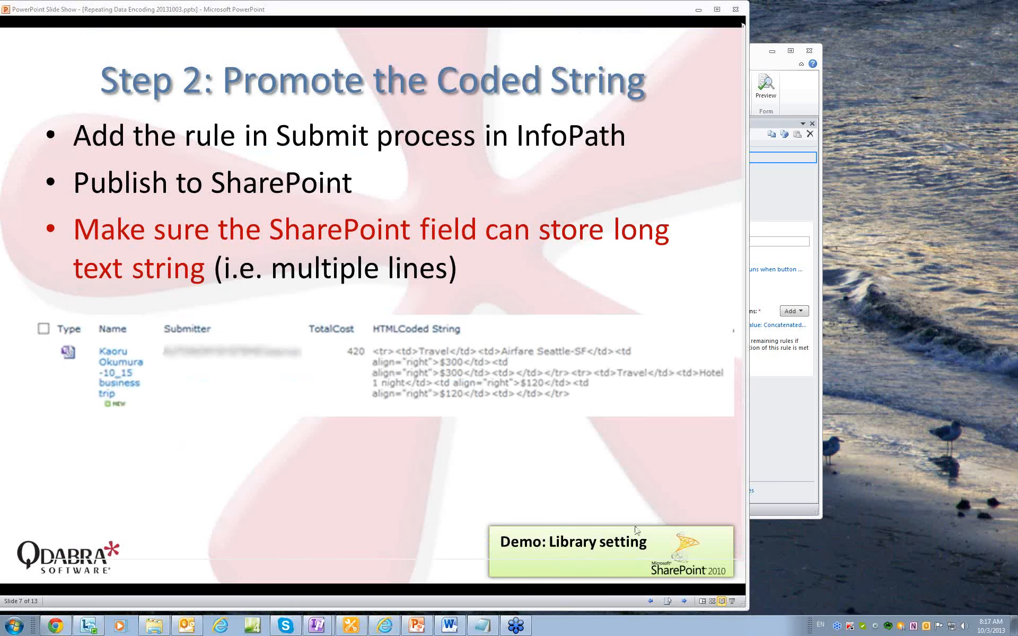
{"action": "left_click", "coordinate": [684, 602]}
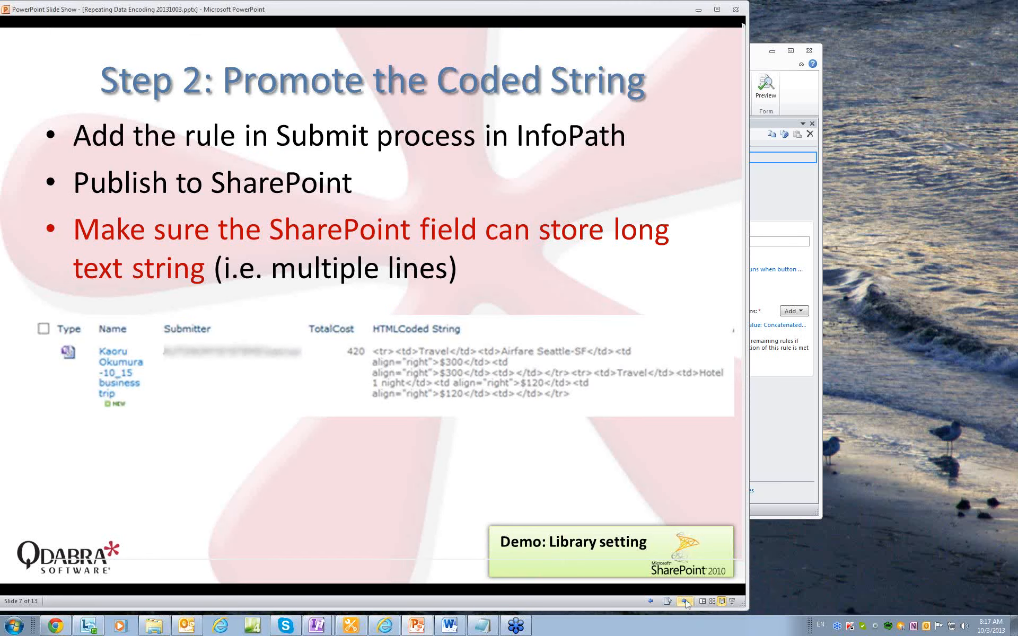
{"action": "left_click", "coordinate": [685, 602]}
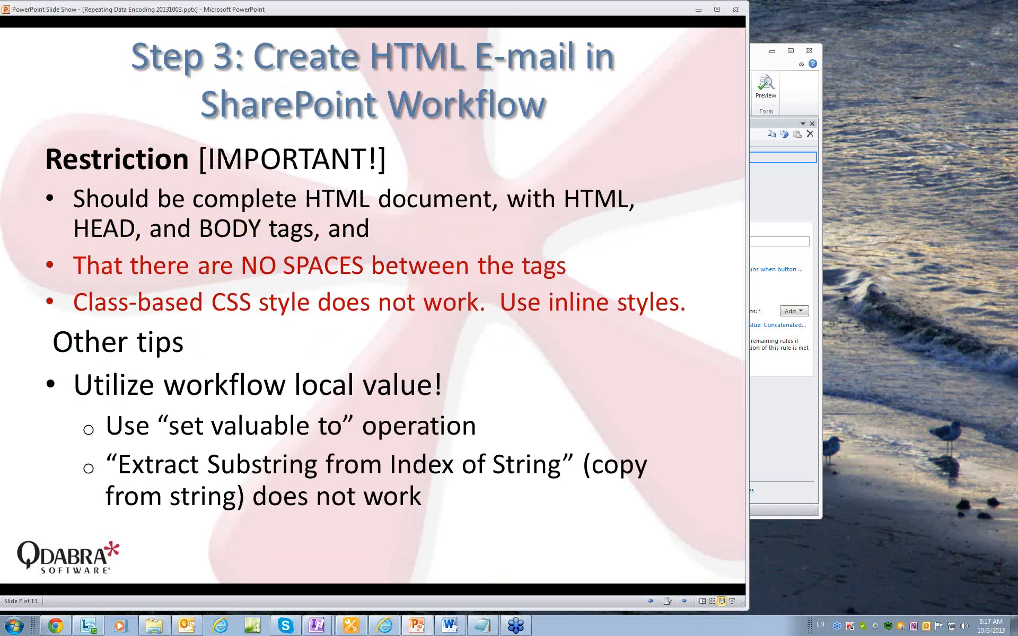
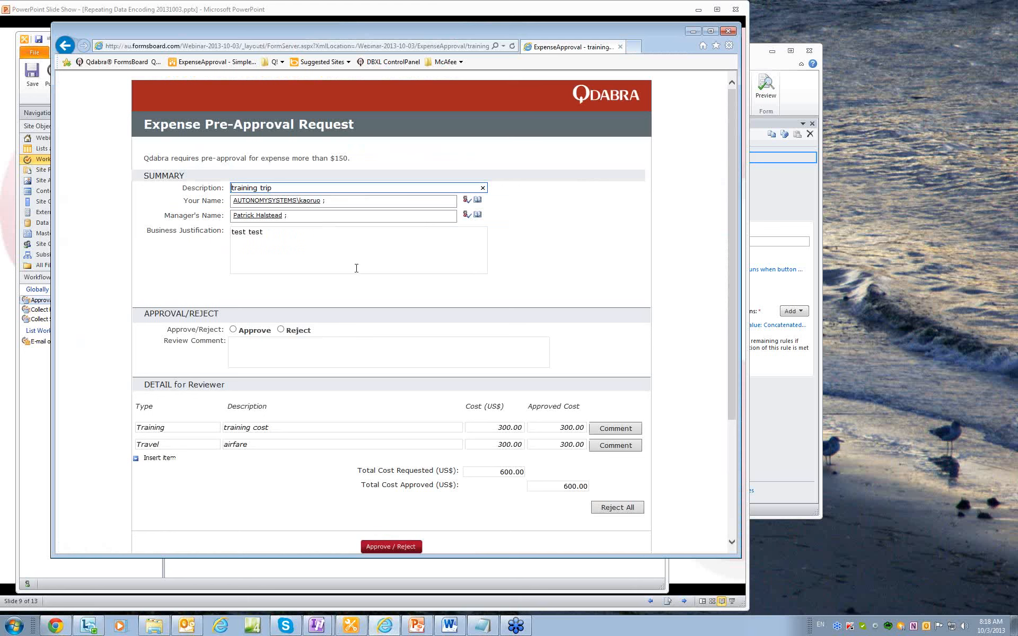
Add the comment 'make sure to use official carrier' to the Travel airfare item.
{"action": "left_click", "coordinate": [615, 428]}
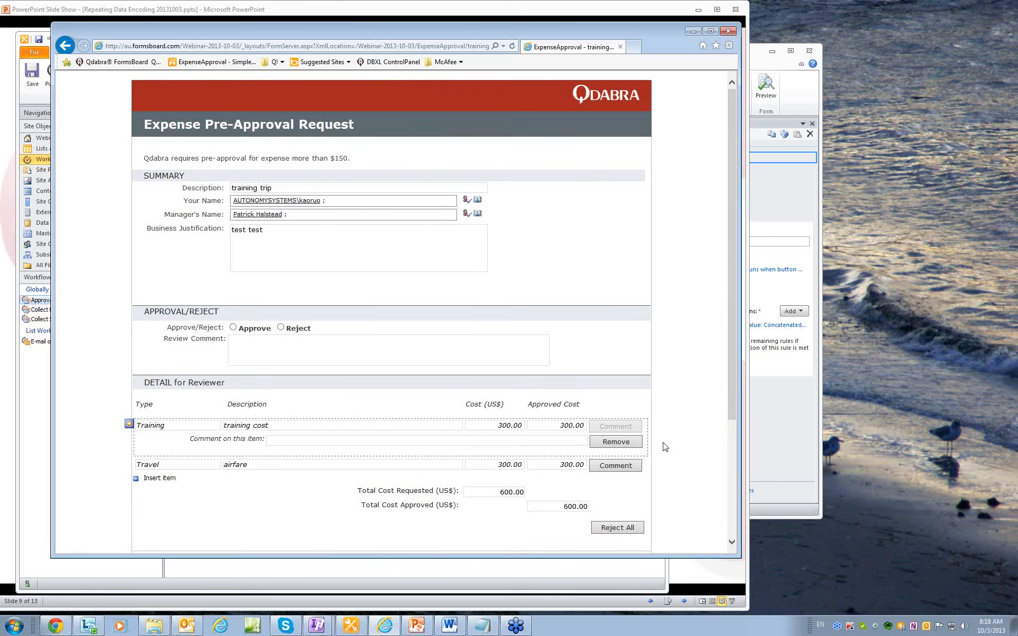
{"action": "left_click", "coordinate": [392, 437]}
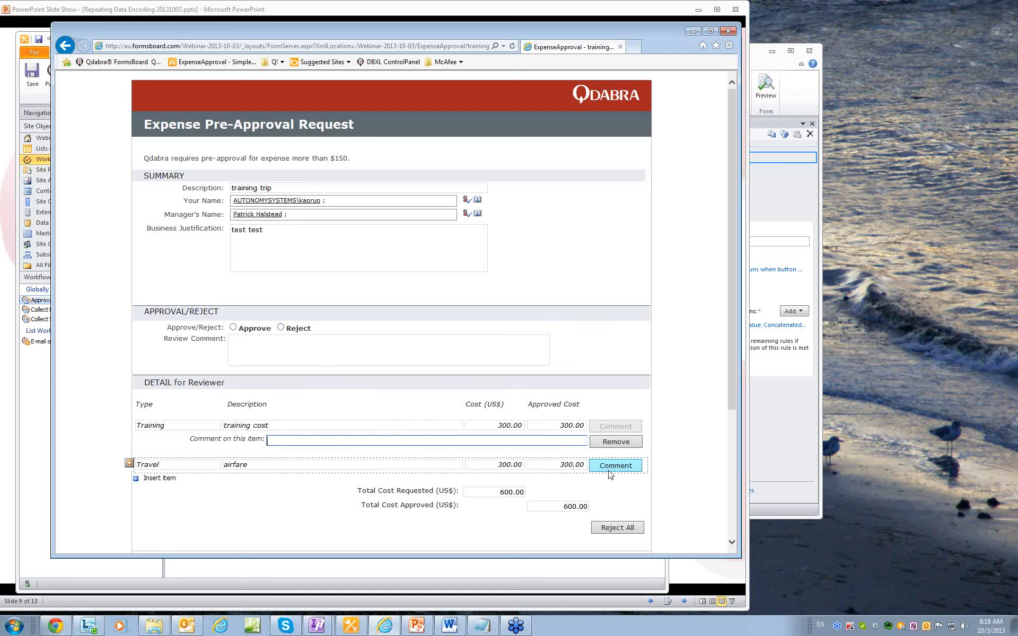
{"action": "left_click", "coordinate": [617, 449]}
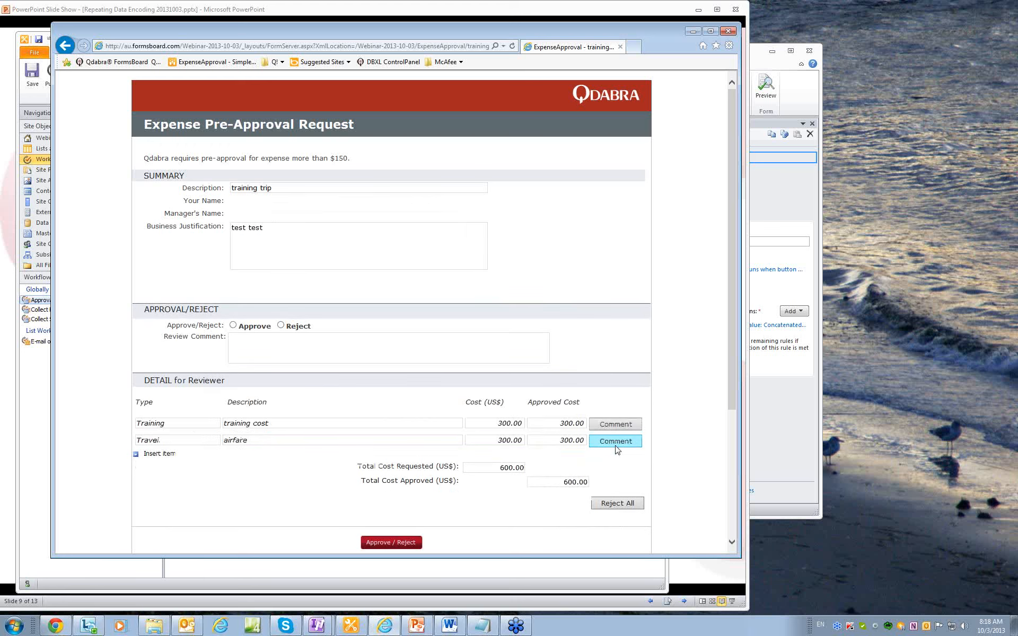
{"action": "left_click", "coordinate": [617, 443]}
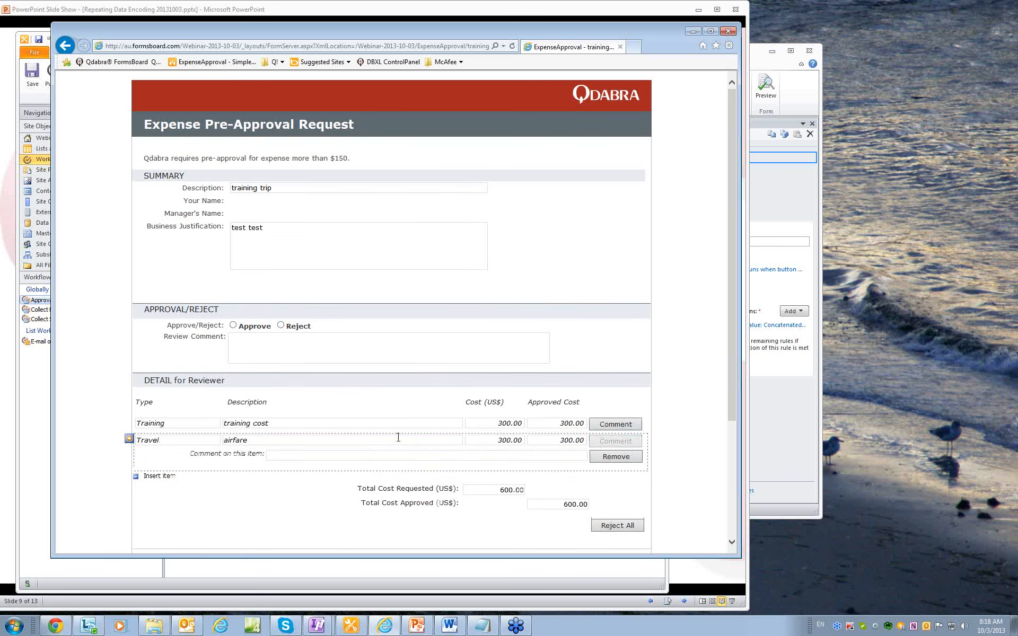
{"action": "left_click", "coordinate": [363, 458]}
{"action": "type", "text": "m"}
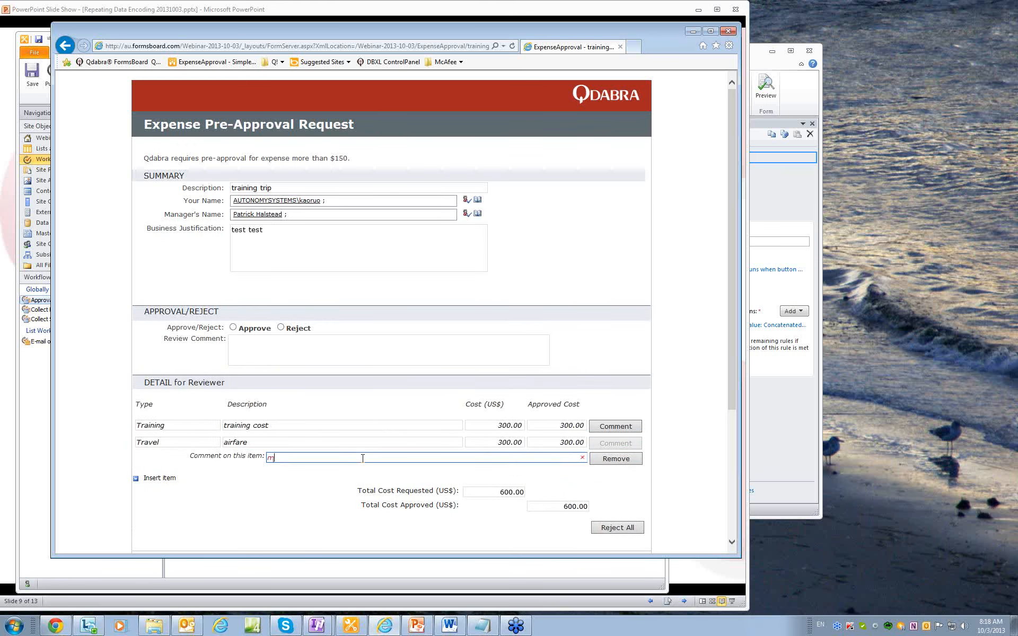
{"action": "type", "text": "ake sure to use official career"}
Lower the Travel item's approved cost from 300.00 to 250, bringing the total to 550.
{"action": "left_click", "coordinate": [551, 440]}
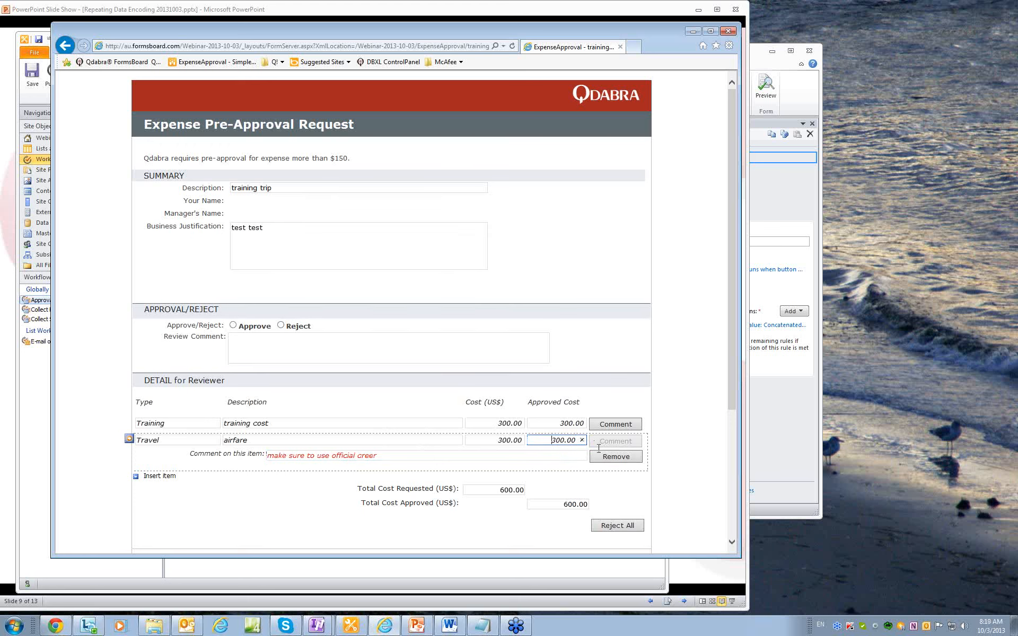
{"action": "type", "text": "250"}
{"action": "key", "text": "Delete"}
{"action": "key", "text": "Delete"}
{"action": "key", "text": "Delete"}
{"action": "key", "text": "Delete"}
{"action": "key", "text": "Delete"}
{"action": "key", "text": "Delete"}
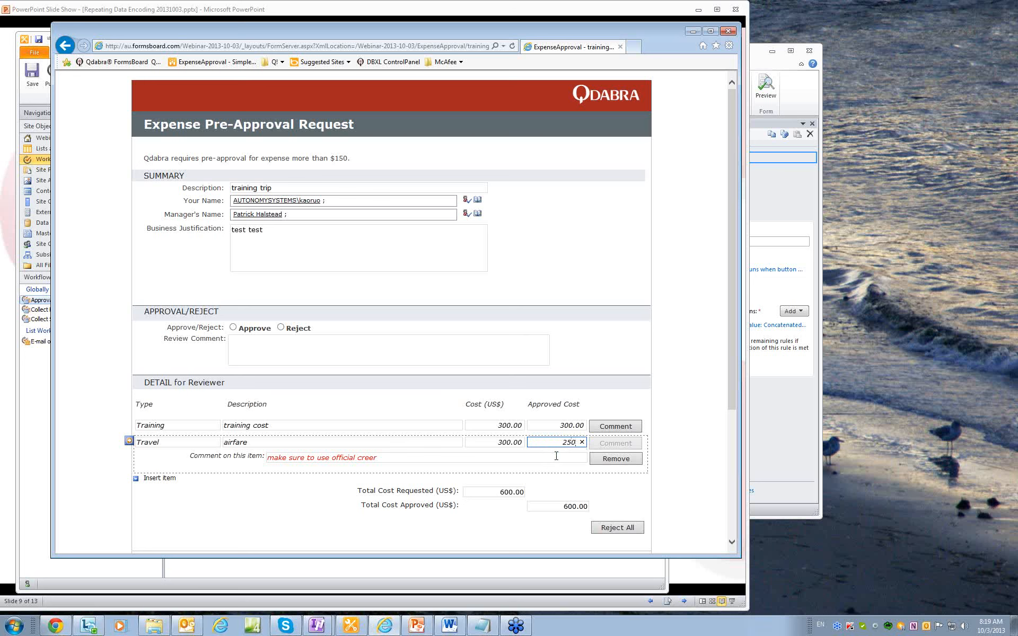
{"action": "left_click", "coordinate": [703, 502]}
{"action": "scroll", "coordinate": [702, 503], "scroll_direction": "down", "scroll_amount": 3}
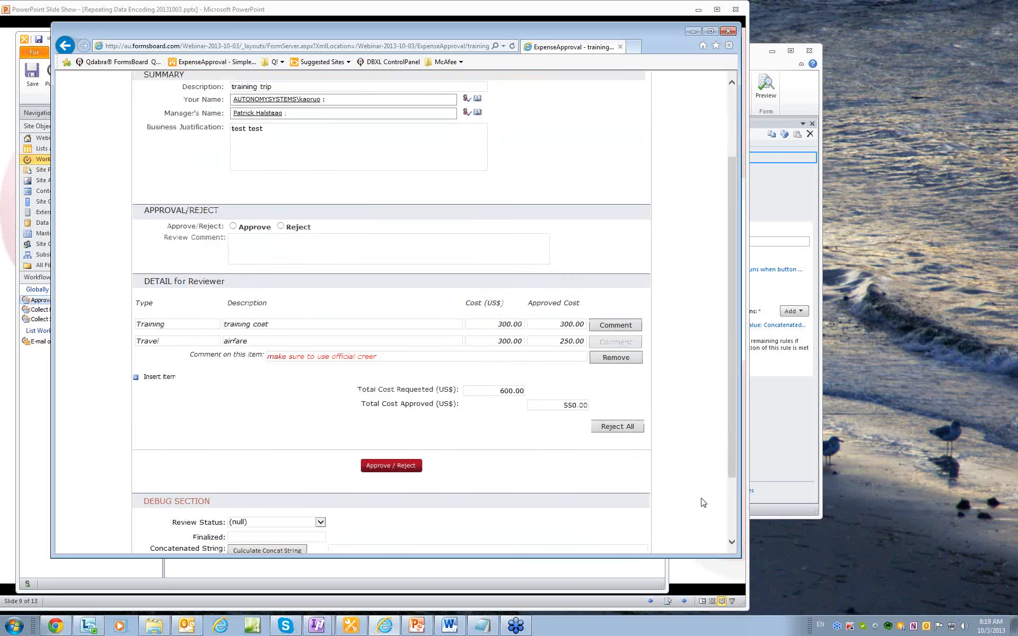
{"action": "scroll", "coordinate": [703, 502], "scroll_direction": "down", "scroll_amount": 1}
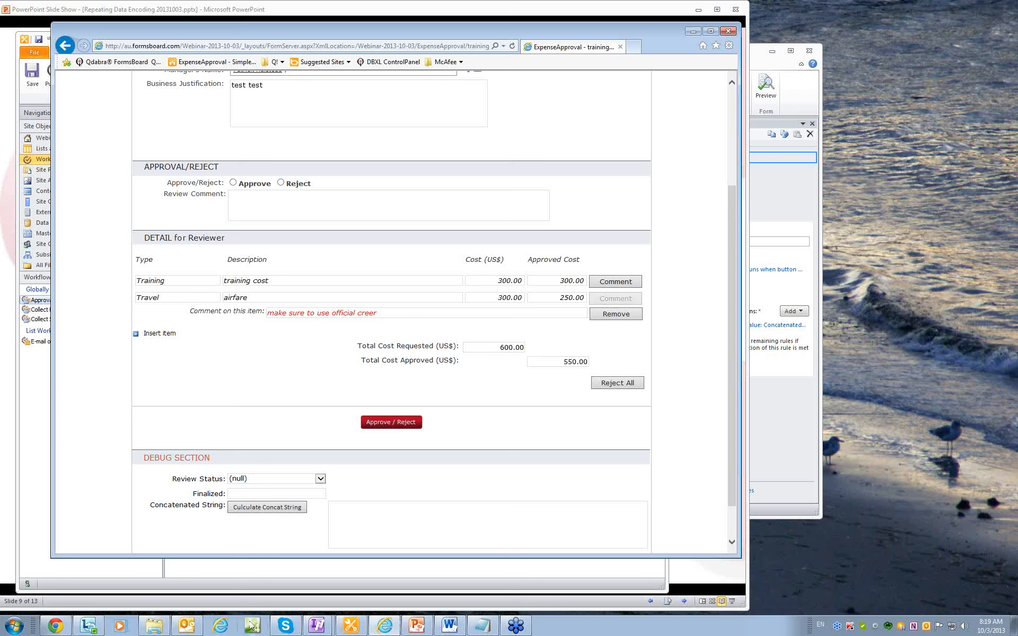
{"action": "left_click", "coordinate": [186, 625]}
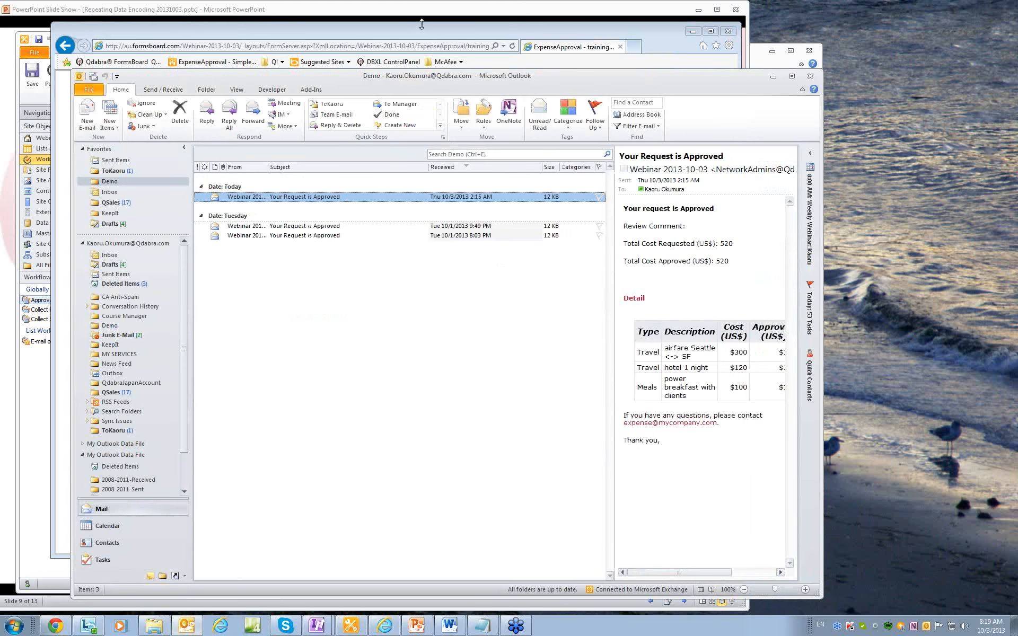
Approve the training trip request with review comment 'adjusted' and submit it.
{"action": "left_click", "coordinate": [317, 8]}
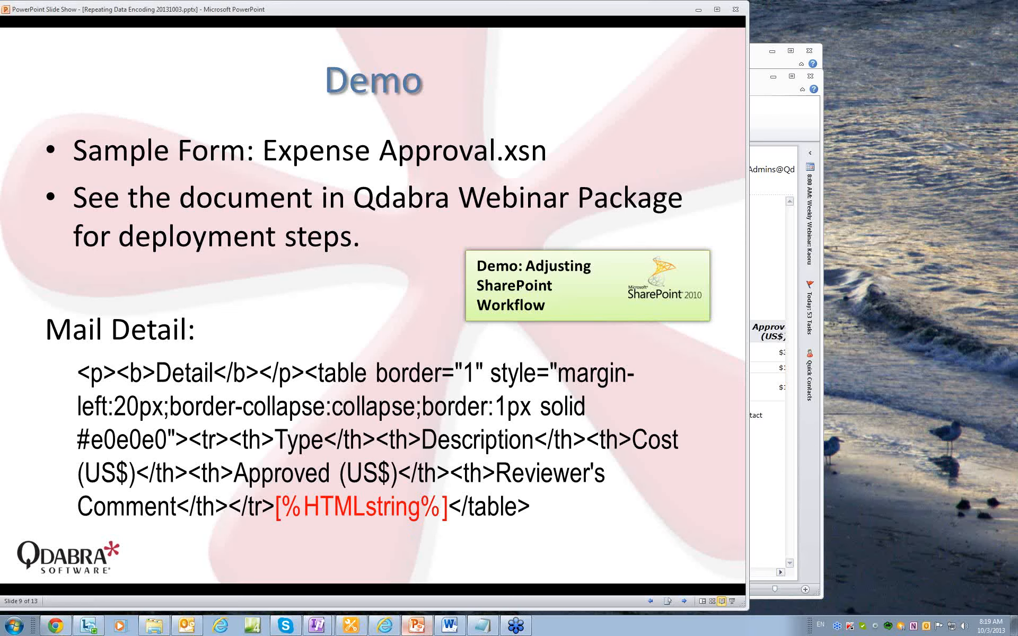
{"action": "left_click", "coordinate": [351, 625]}
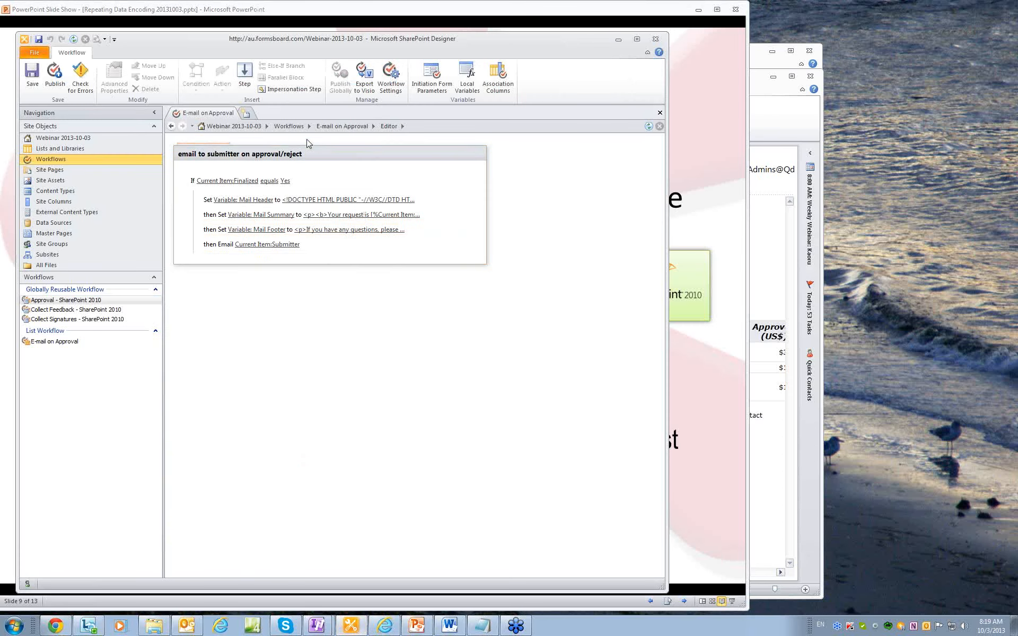
{"action": "left_click", "coordinate": [384, 626]}
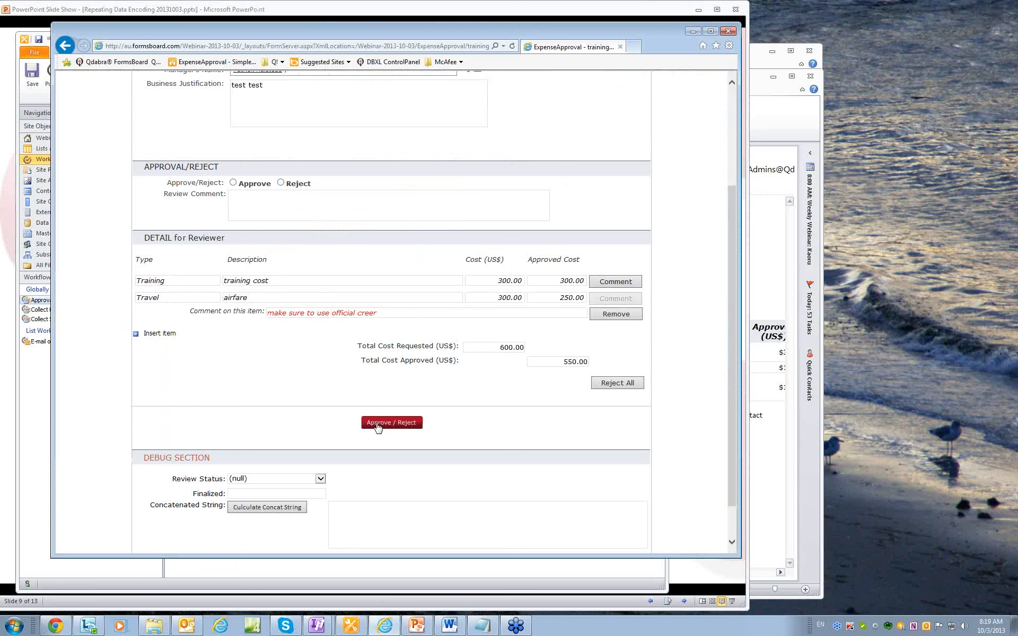
{"action": "left_click", "coordinate": [377, 423]}
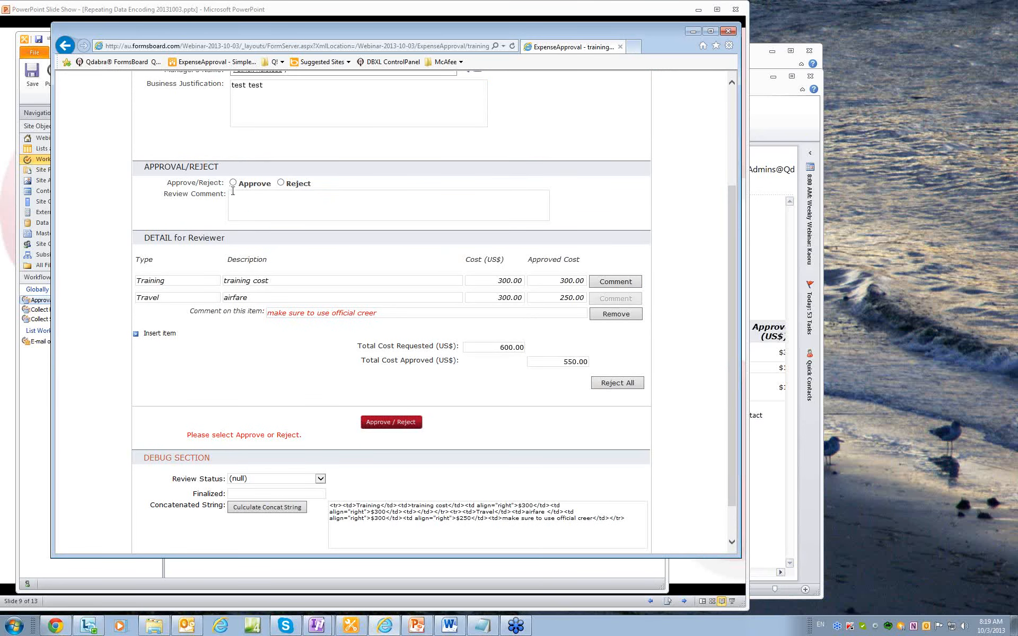
{"action": "left_click", "coordinate": [233, 183]}
{"action": "left_click", "coordinate": [244, 199]}
{"action": "type", "text": "adjosted"}
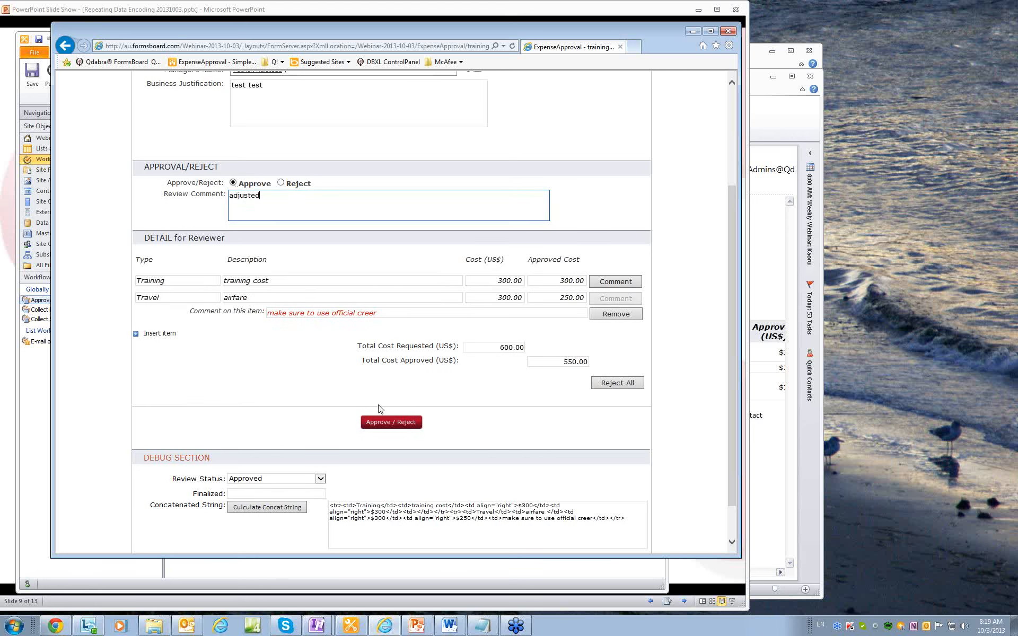
{"action": "left_click", "coordinate": [386, 422]}
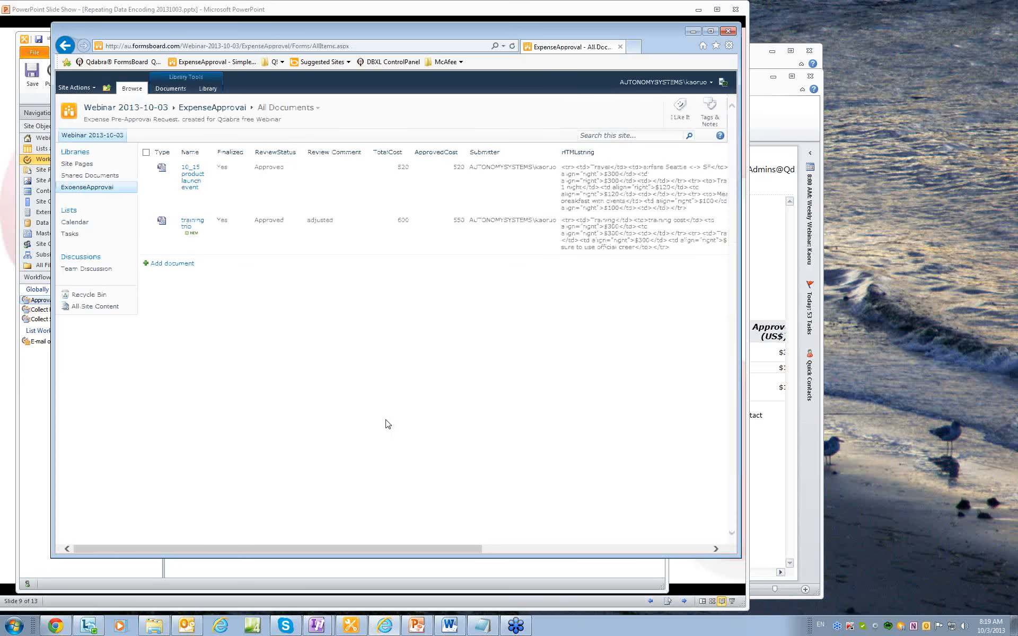
Fetch mail and read the 8:20 AM approval e-mail: comment adjusted, 600 requested, 550 approved.
{"action": "left_click", "coordinate": [770, 117]}
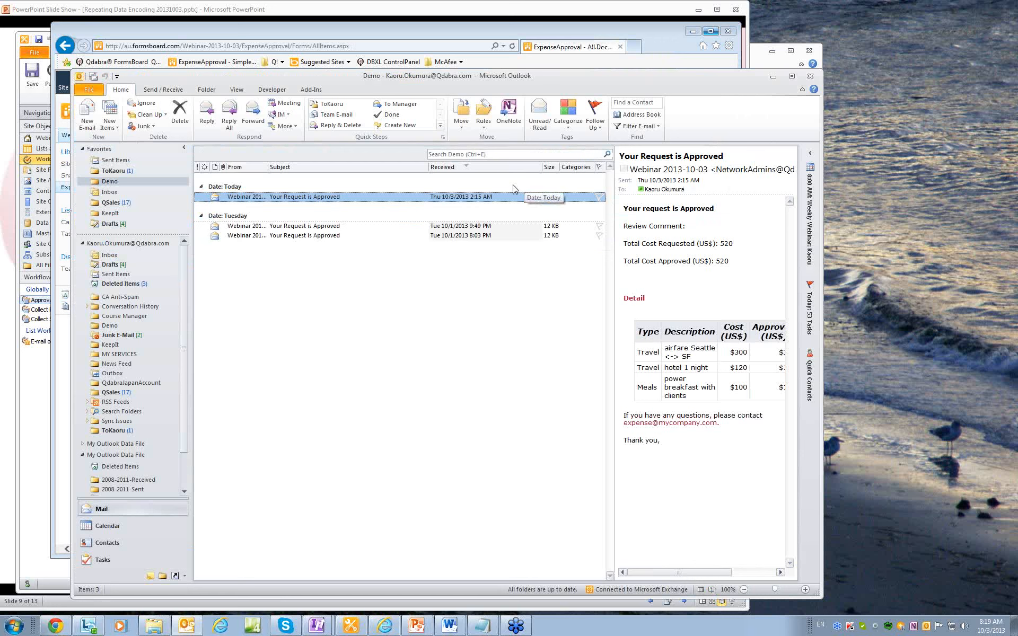
{"action": "left_click", "coordinate": [93, 78]}
{"action": "left_click_drag", "start_coordinate": [268, 84], "coordinate": [293, 86]}
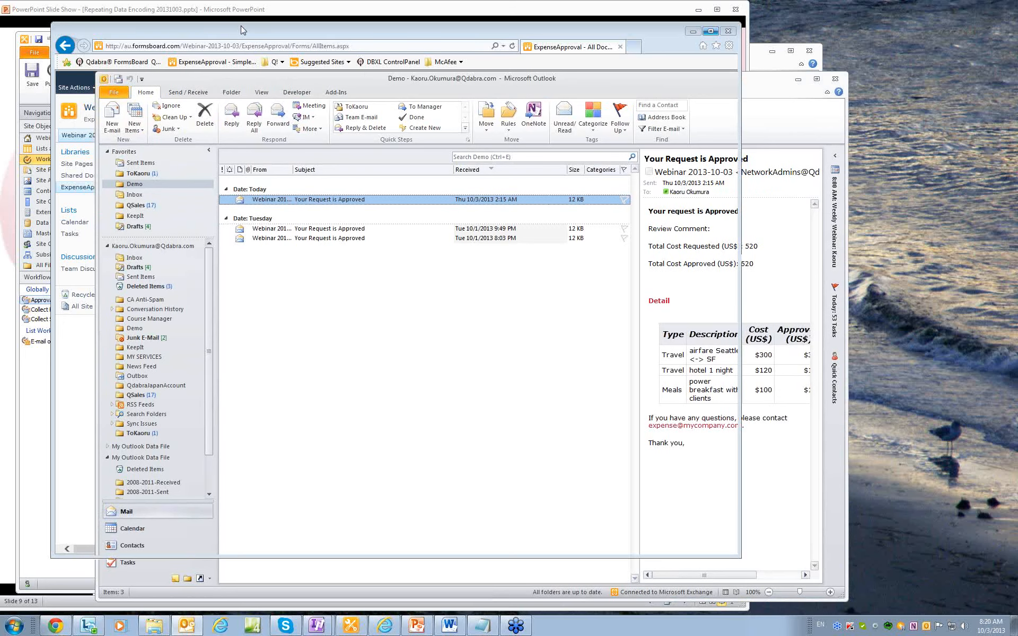
{"action": "left_click", "coordinate": [240, 25]}
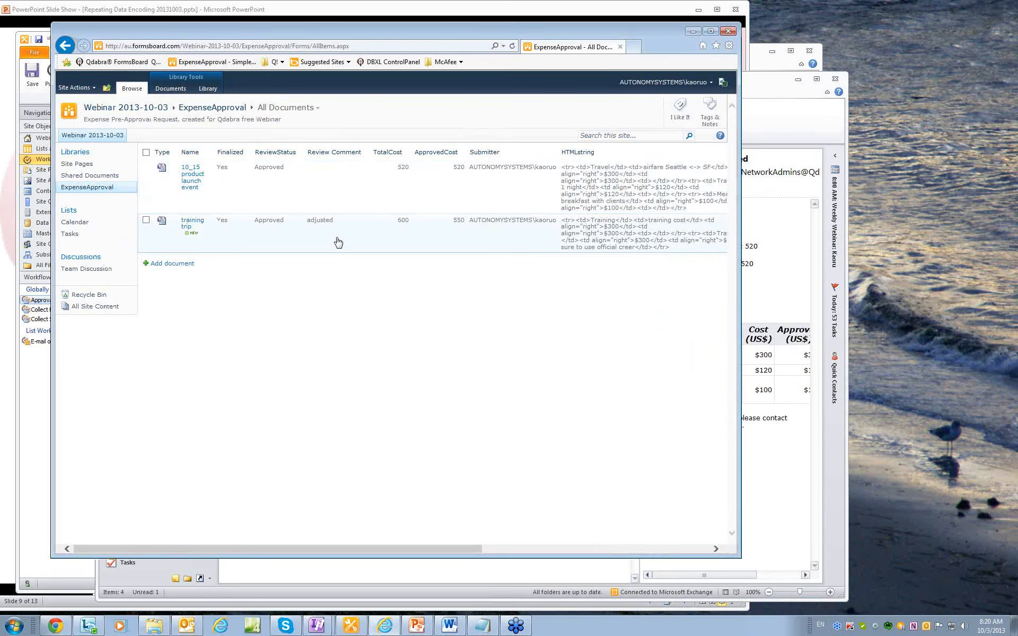
{"action": "left_click_drag", "start_coordinate": [461, 554], "coordinate": [521, 563]}
{"action": "left_click", "coordinate": [816, 128]}
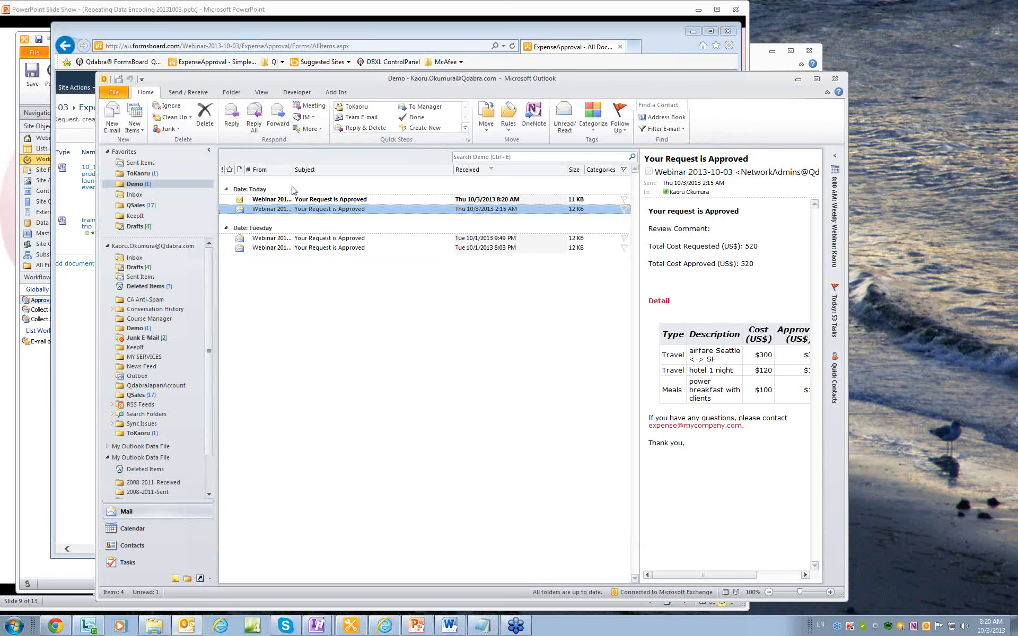
{"action": "left_click", "coordinate": [318, 201]}
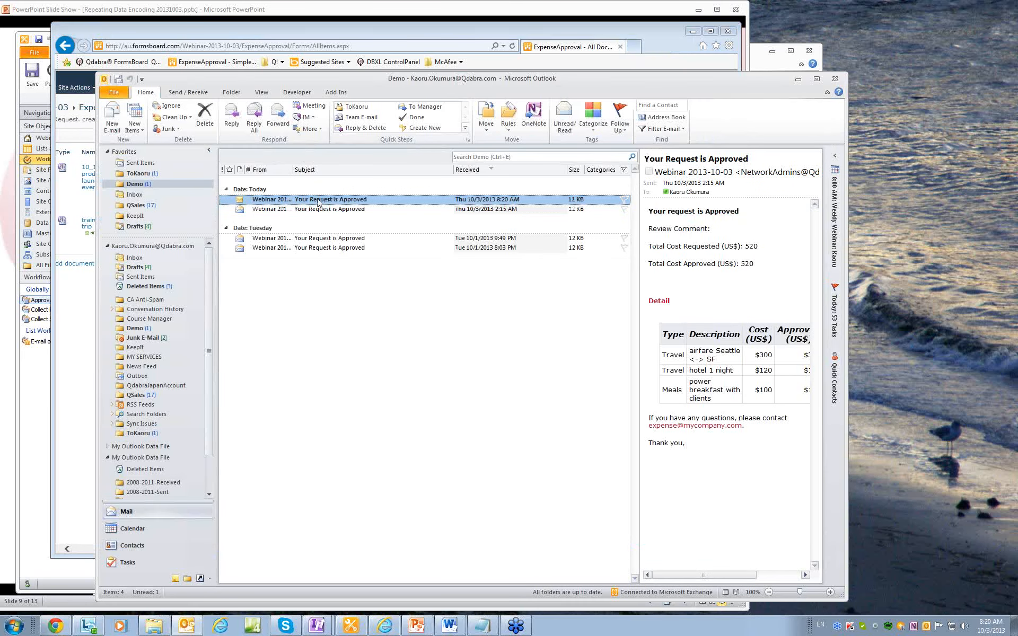
{"action": "double_click", "coordinate": [317, 199]}
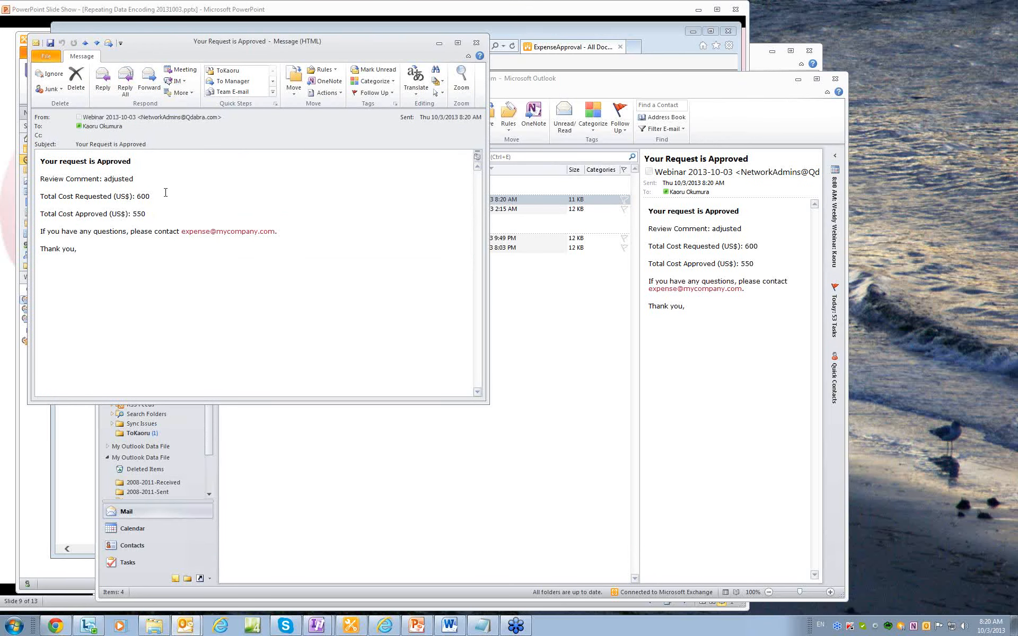
{"action": "left_click", "coordinate": [475, 45]}
{"action": "left_click", "coordinate": [457, 36]}
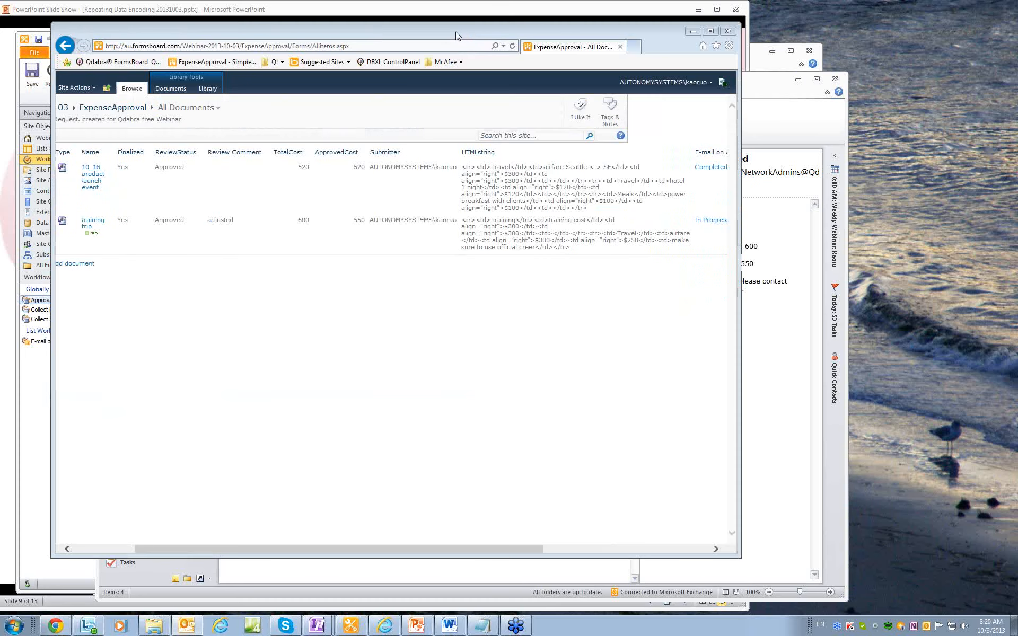
{"action": "left_click", "coordinate": [351, 626]}
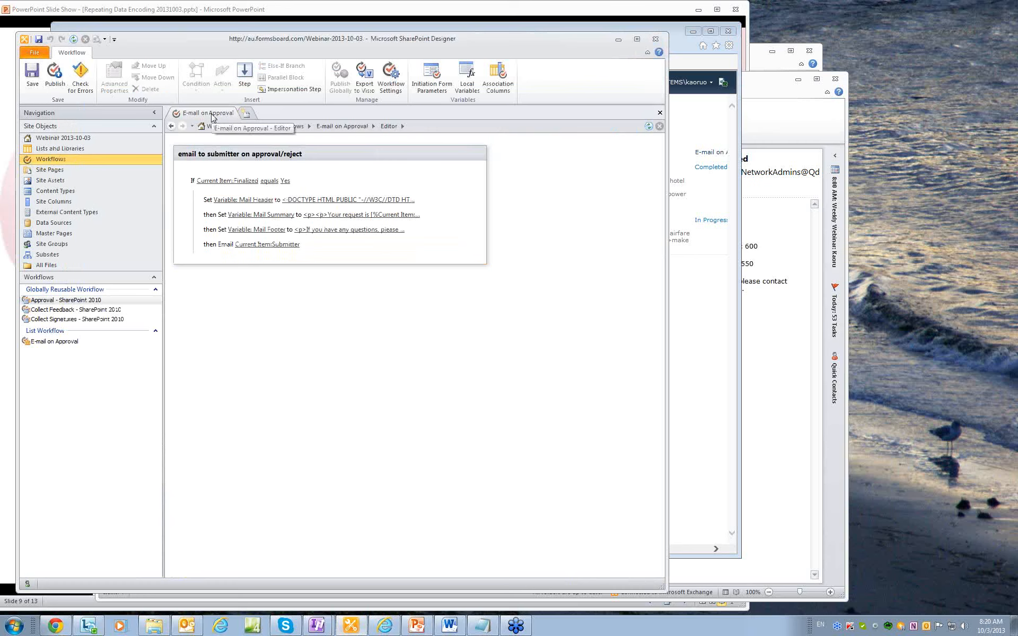
Insert a Set Workflow Variable action for Mail Detail below the Mail Summary line.
{"action": "left_click", "coordinate": [243, 223]}
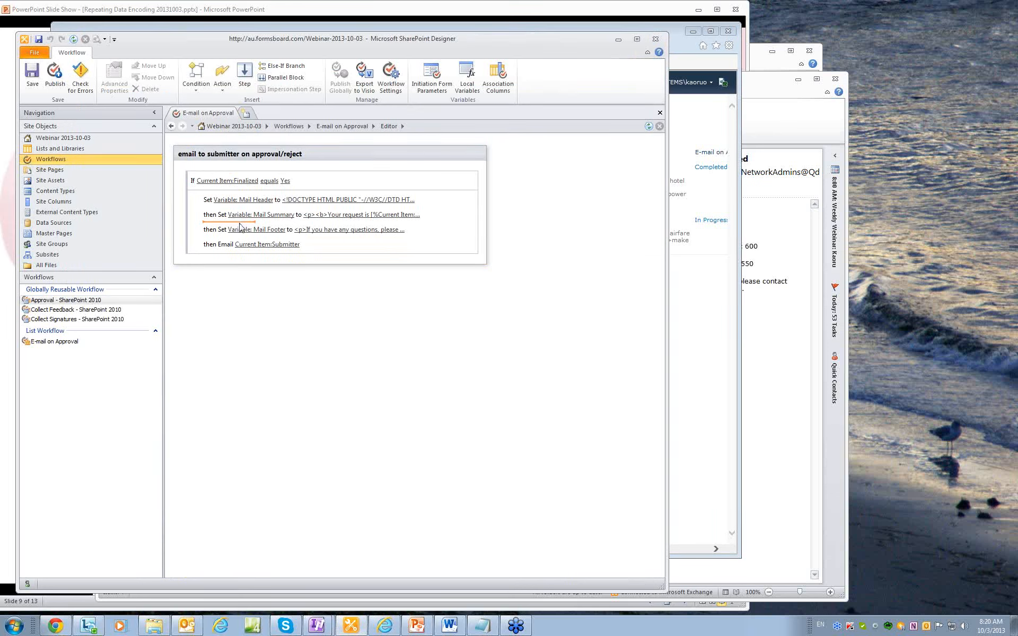
{"action": "key", "text": "Return"}
{"action": "type", "text": "set"}
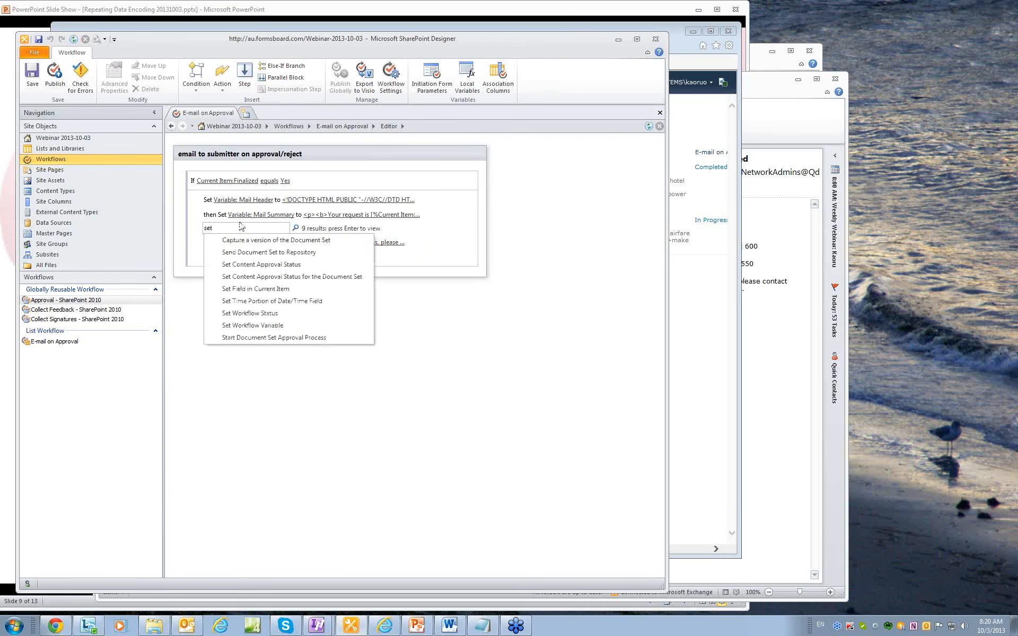
{"action": "left_click", "coordinate": [276, 325]}
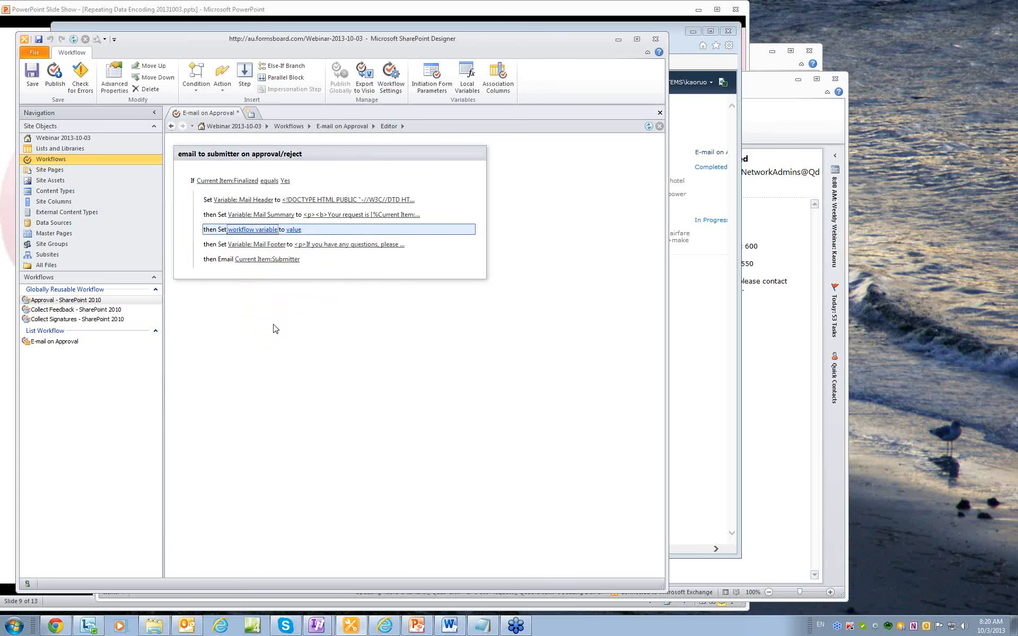
{"action": "left_click", "coordinate": [263, 231]}
{"action": "left_click", "coordinate": [283, 240]}
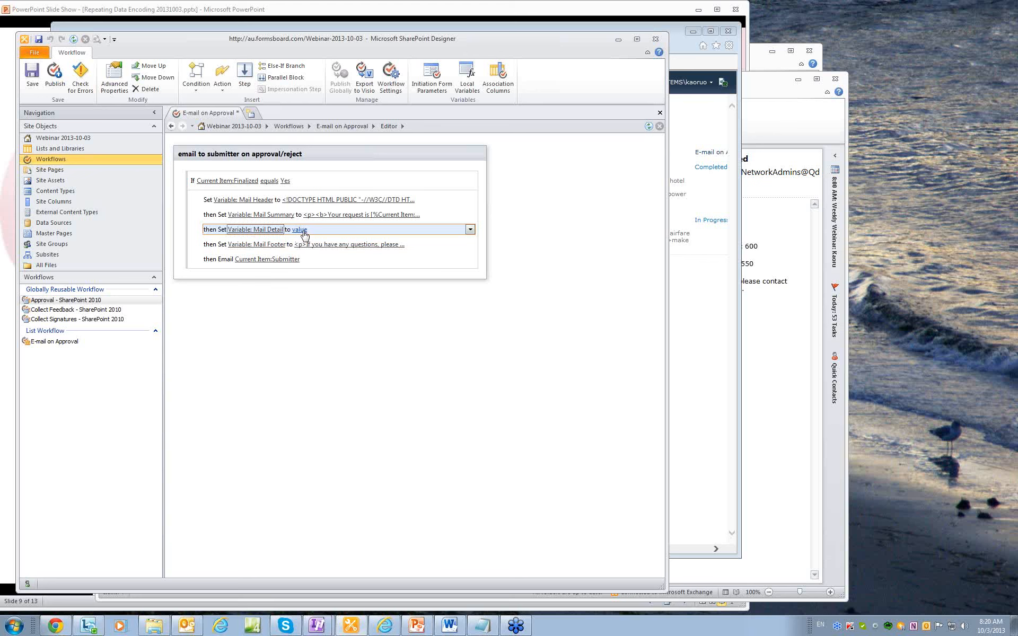
Copy the Mail Detail row's HTML from the Word guide, spanning the page break.
{"action": "left_click", "coordinate": [453, 627]}
{"action": "scroll", "coordinate": [393, 404], "scroll_direction": "up", "scroll_amount": 8}
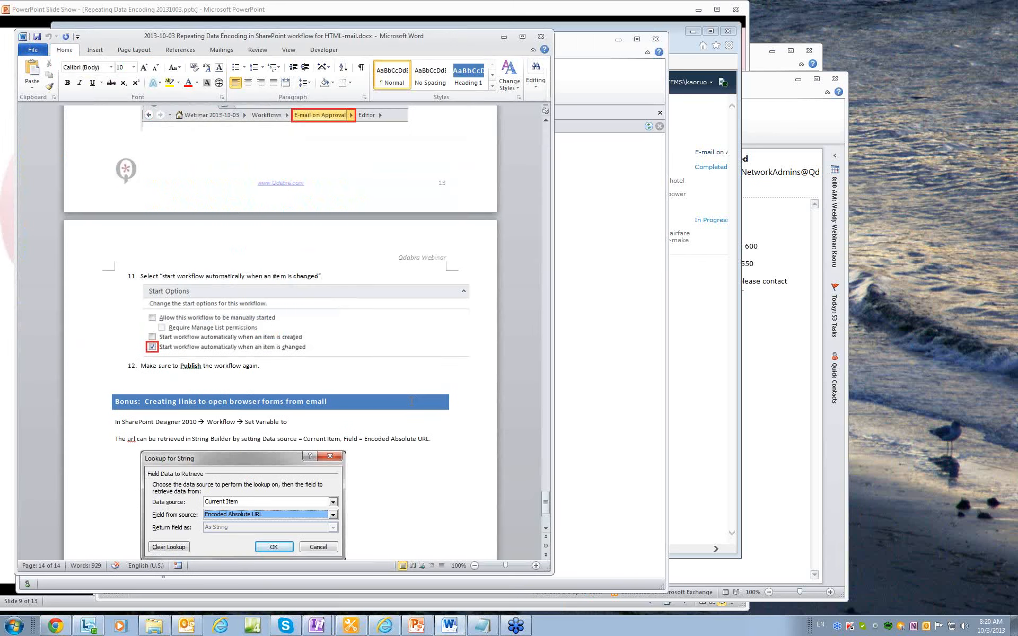
{"action": "scroll", "coordinate": [410, 402], "scroll_direction": "up", "scroll_amount": 15}
{"action": "scroll", "coordinate": [411, 403], "scroll_direction": "up", "scroll_amount": 20}
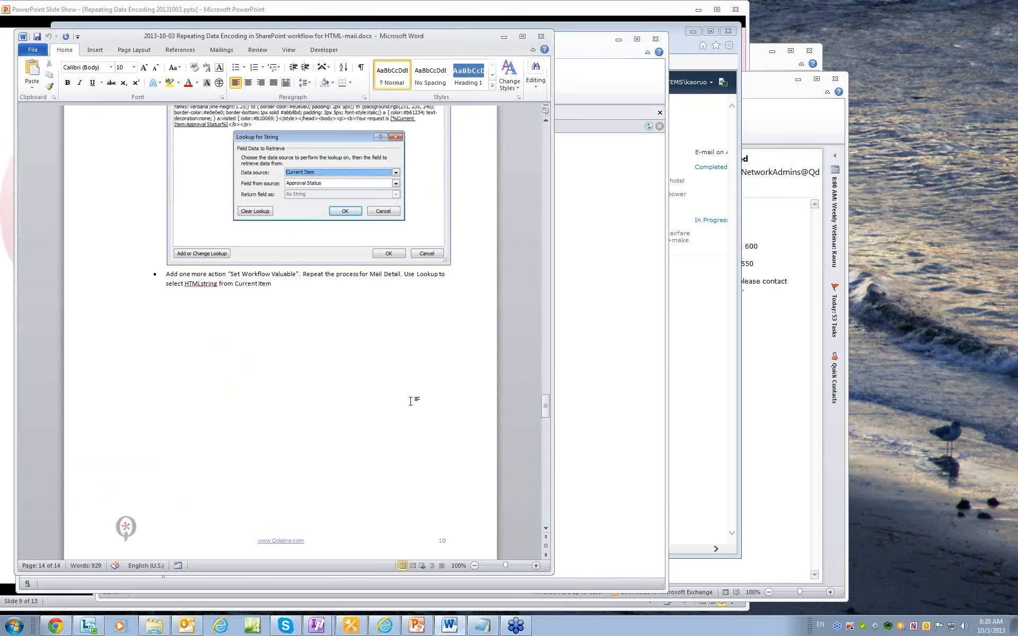
{"action": "scroll", "coordinate": [411, 401], "scroll_direction": "up", "scroll_amount": 20}
{"action": "scroll", "coordinate": [411, 403], "scroll_direction": "up", "scroll_amount": 5}
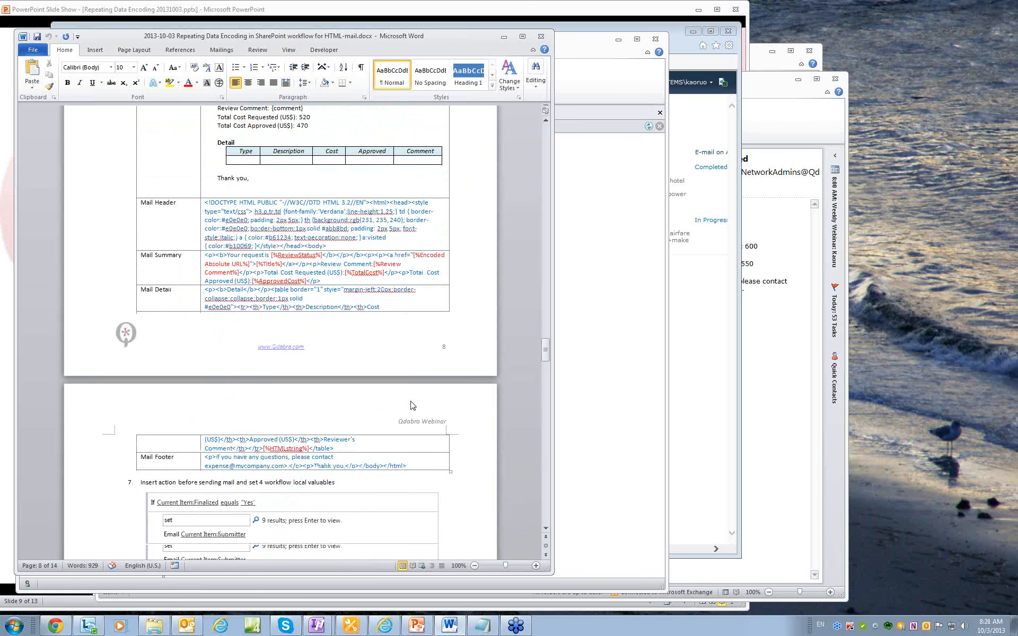
{"action": "left_click_drag", "start_coordinate": [359, 450], "coordinate": [205, 289]}
{"action": "key", "text": "ctrl+c"}
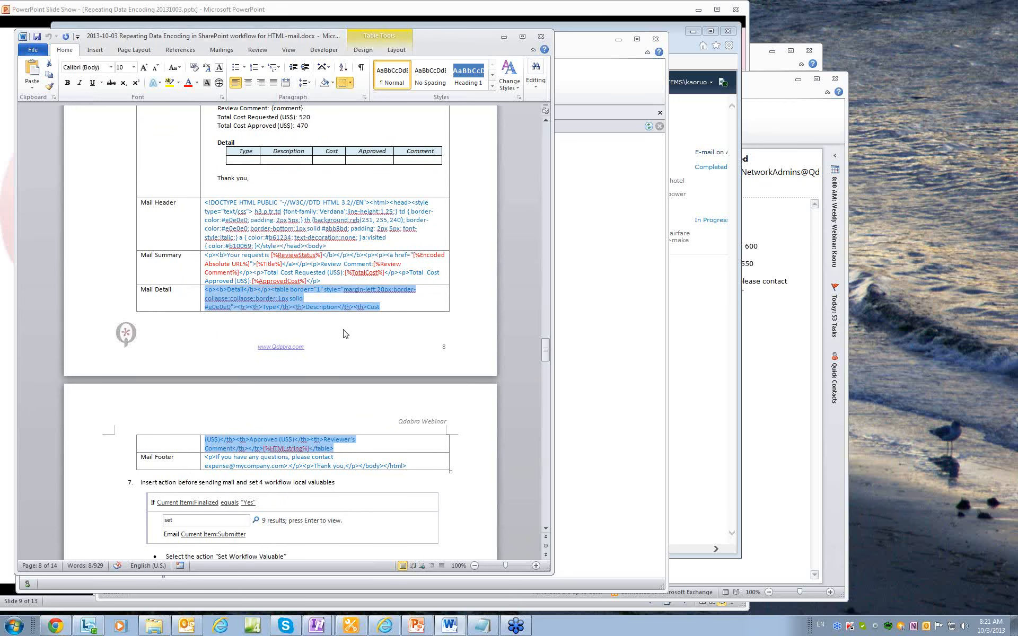
{"action": "key", "text": "alt+Tab"}
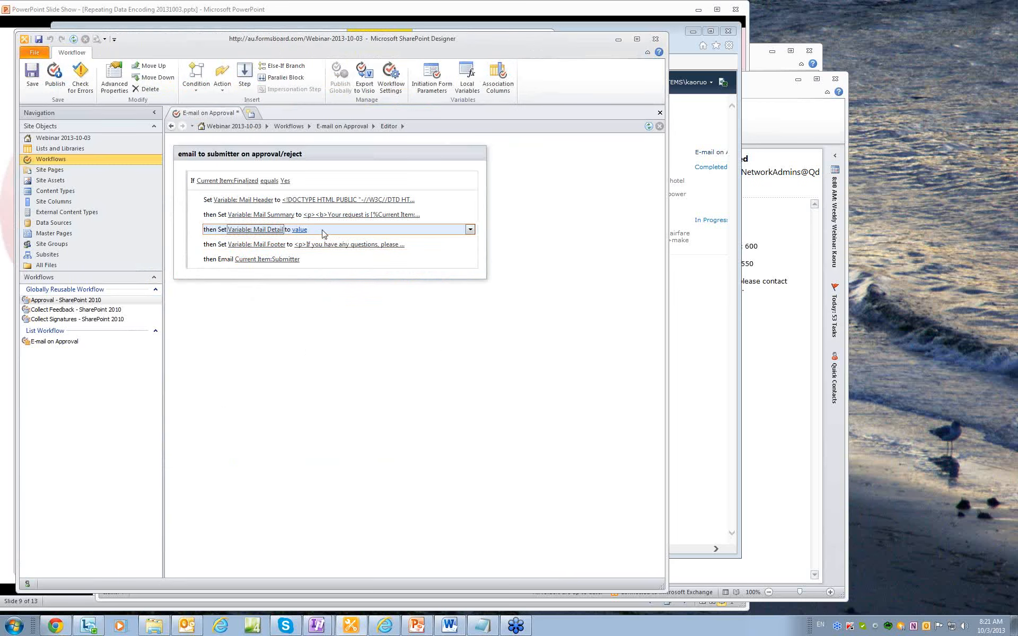
Paste the HTML detail table into the Mail Detail String Builder and select the HTMLstring placeholder.
{"action": "left_click", "coordinate": [301, 230]}
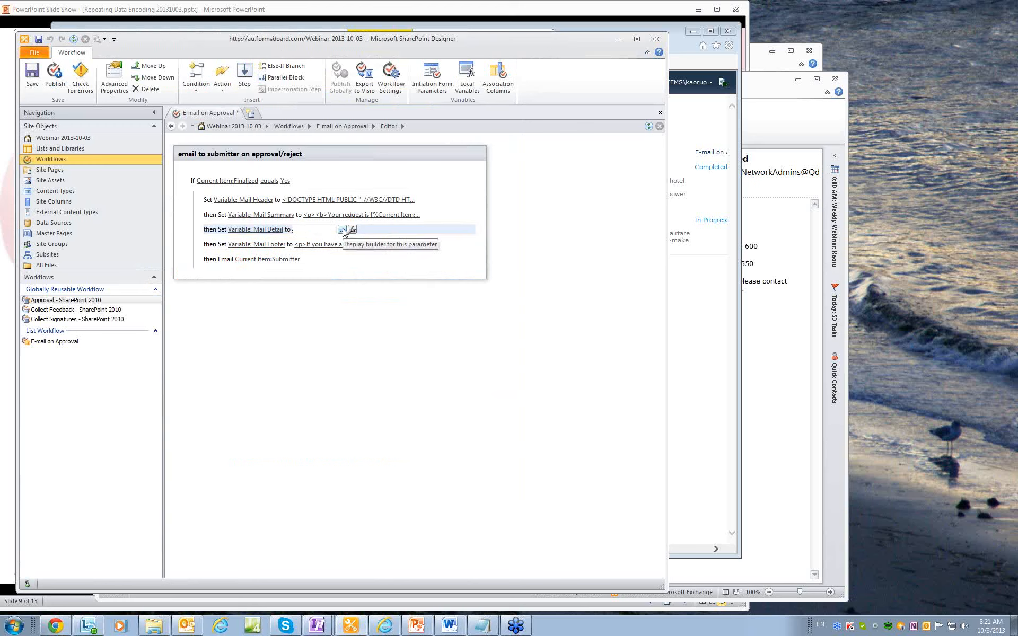
{"action": "left_click", "coordinate": [342, 229]}
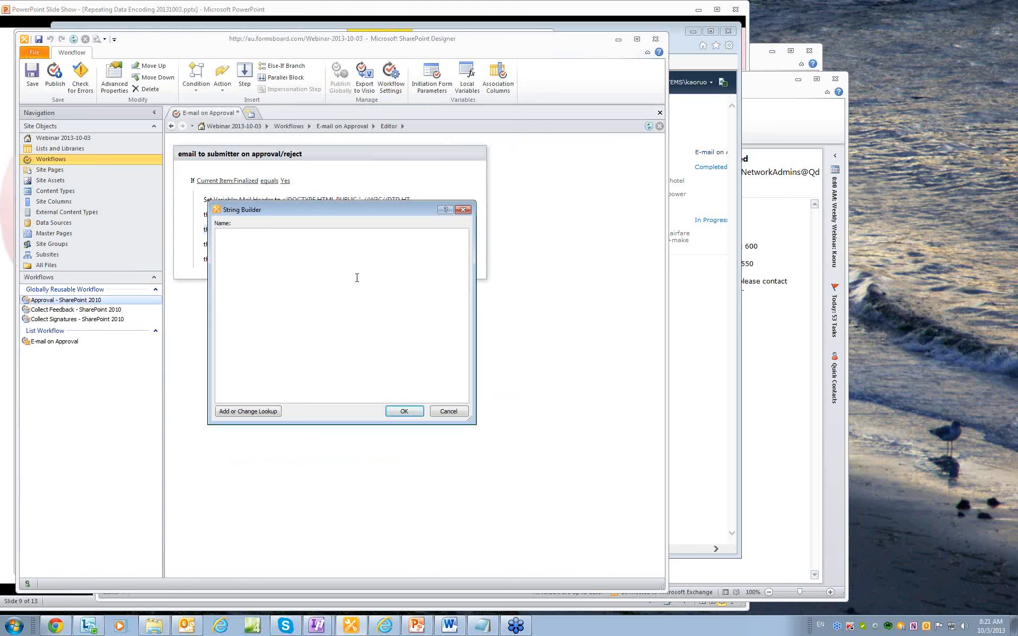
{"action": "key", "text": "ctrl+v"}
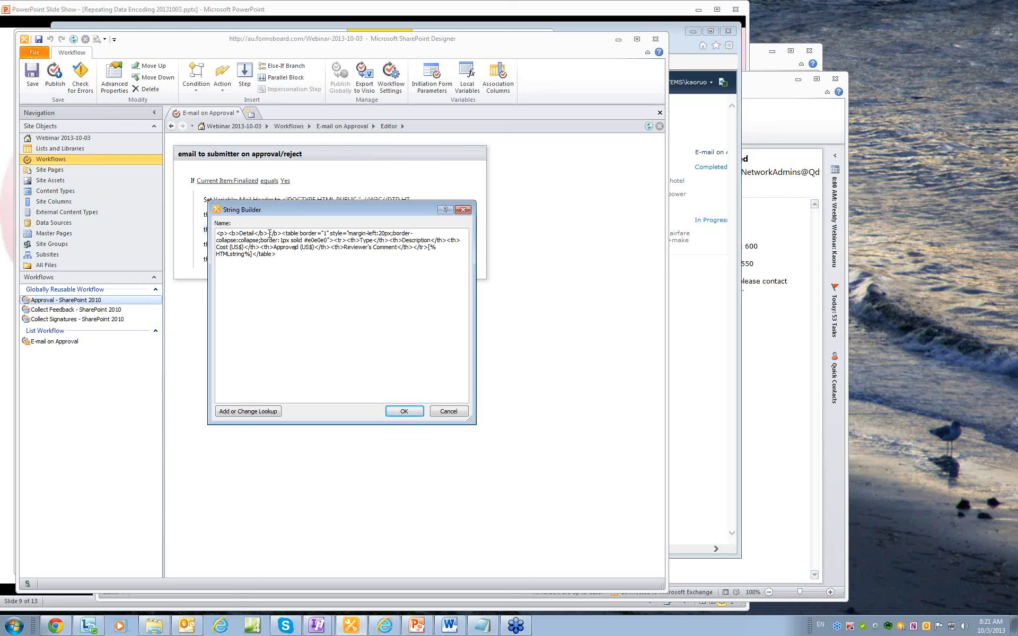
{"action": "left_click_drag", "start_coordinate": [283, 234], "coordinate": [374, 248]}
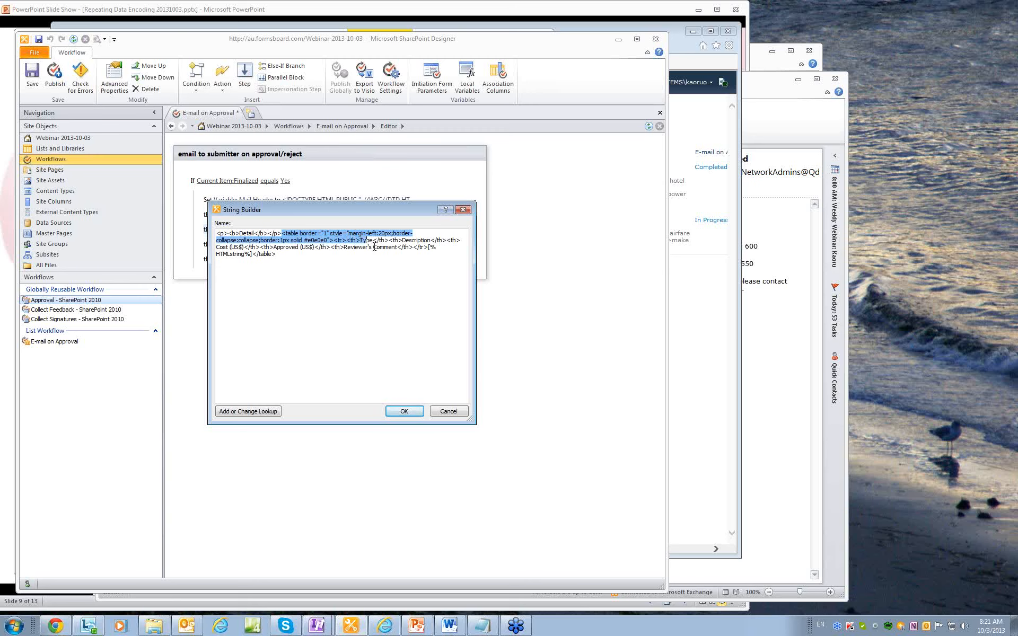
{"action": "left_click", "coordinate": [427, 248]}
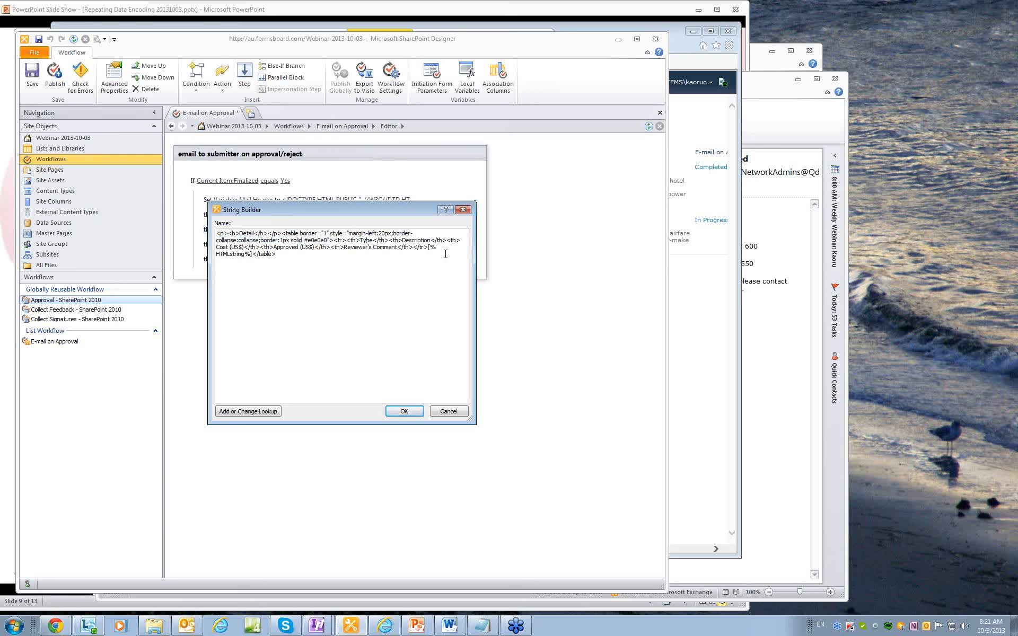
{"action": "key", "text": "shift+Right"}
{"action": "key", "text": "shift+Right"}
{"action": "key", "text": "shift+Right"}
{"action": "key", "text": "shift+Right"}
{"action": "key", "text": "shift+Right"}
{"action": "key", "text": "shift+Right"}
{"action": "key", "text": "shift+Right"}
{"action": "key", "text": "shift+Right"}
{"action": "key", "text": "shift+Right"}
{"action": "key", "text": "shift+Right"}
{"action": "key", "text": "shift+Right"}
{"action": "key", "text": "shift+Right"}
{"action": "key", "text": "shift+Right"}
{"action": "key", "text": "shift+Right"}
Replace the placeholder with a Current Item:HTMLstring lookup and confirm the value.
{"action": "left_click", "coordinate": [262, 412]}
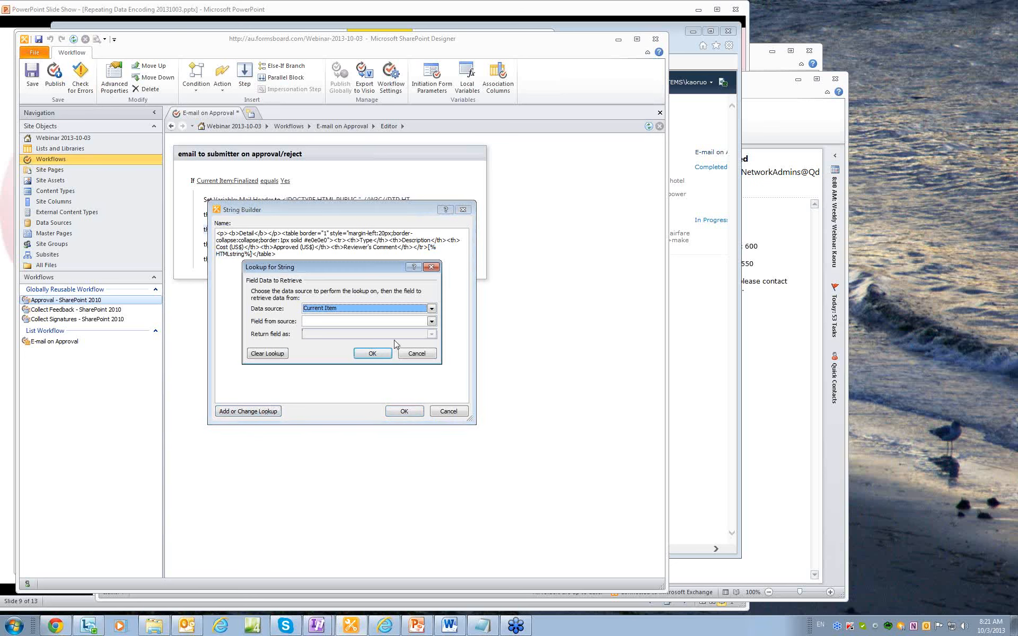
{"action": "left_click", "coordinate": [431, 322]}
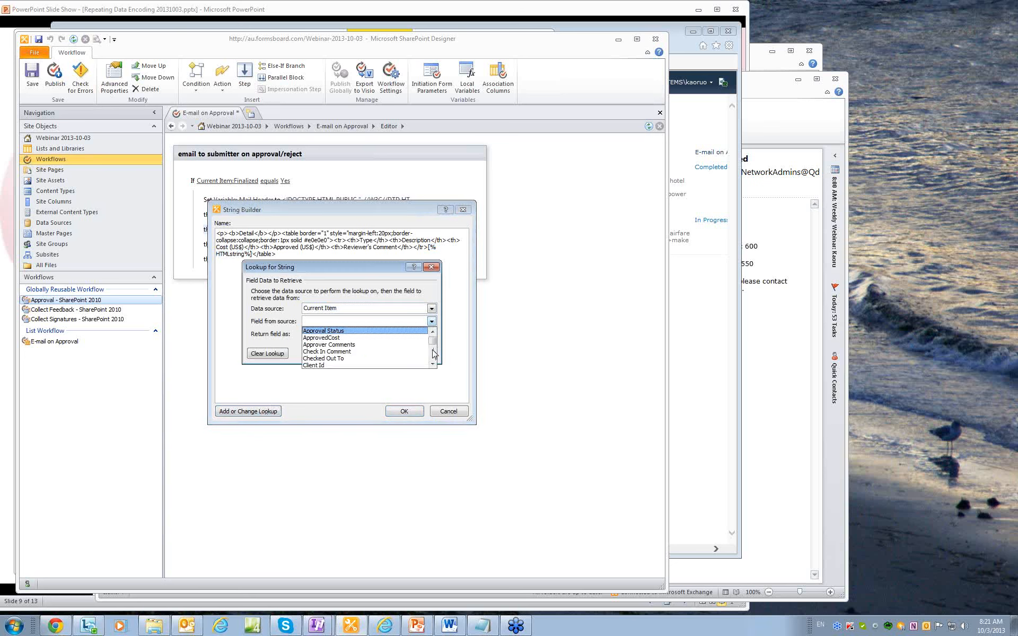
{"action": "key", "text": "h"}
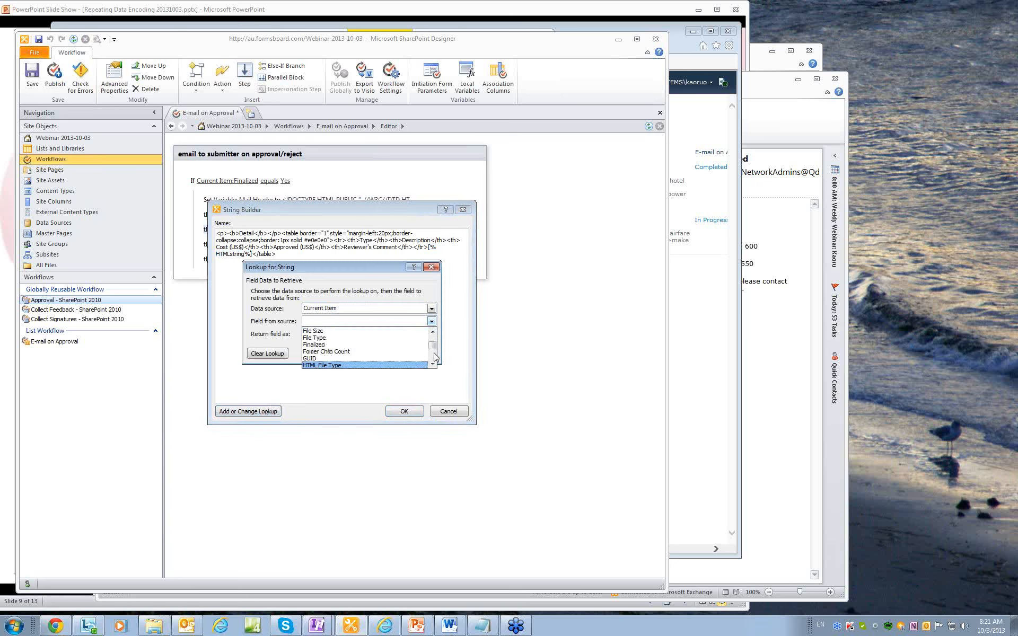
{"action": "key", "text": "Return"}
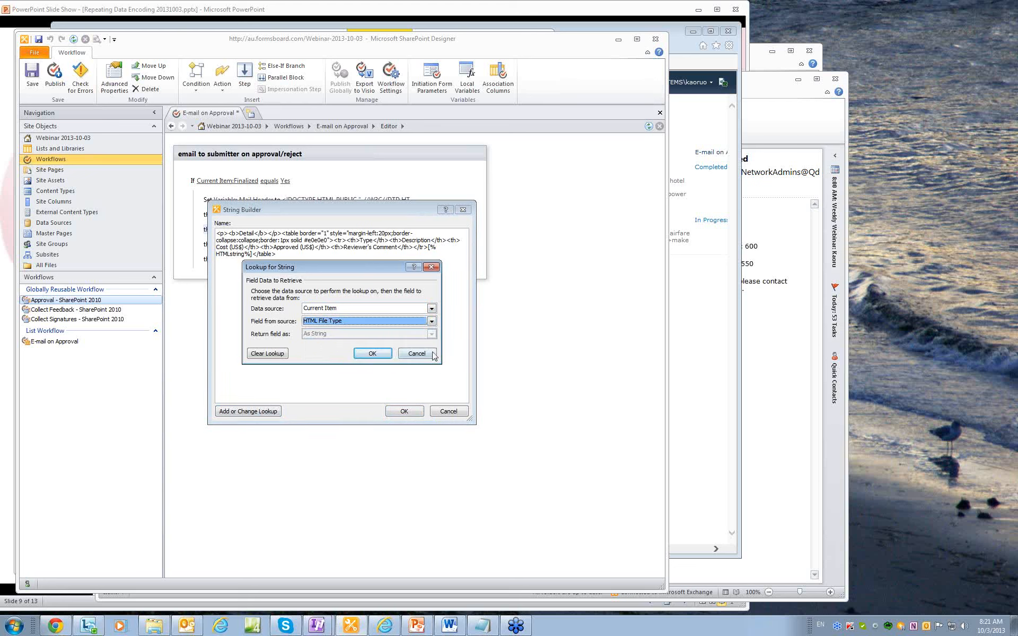
{"action": "left_click", "coordinate": [432, 321]}
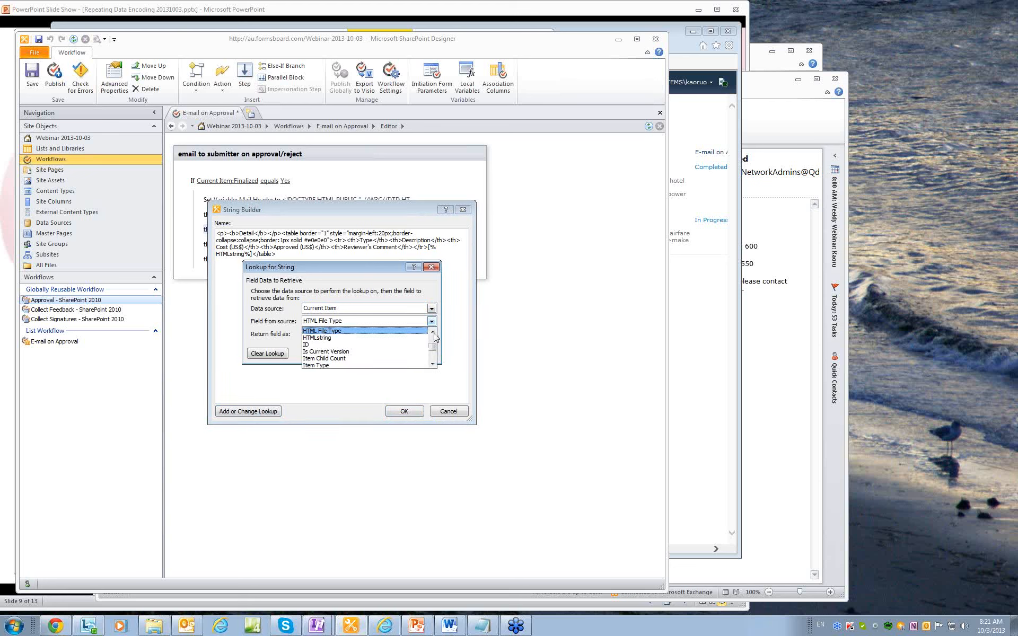
{"action": "left_click", "coordinate": [337, 338]}
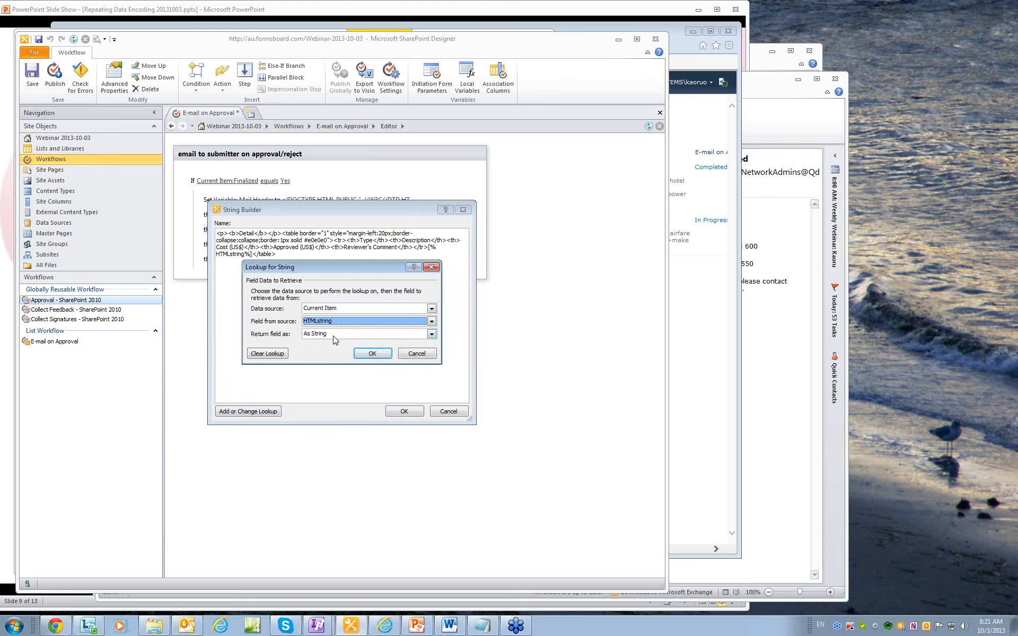
{"action": "left_click", "coordinate": [371, 354]}
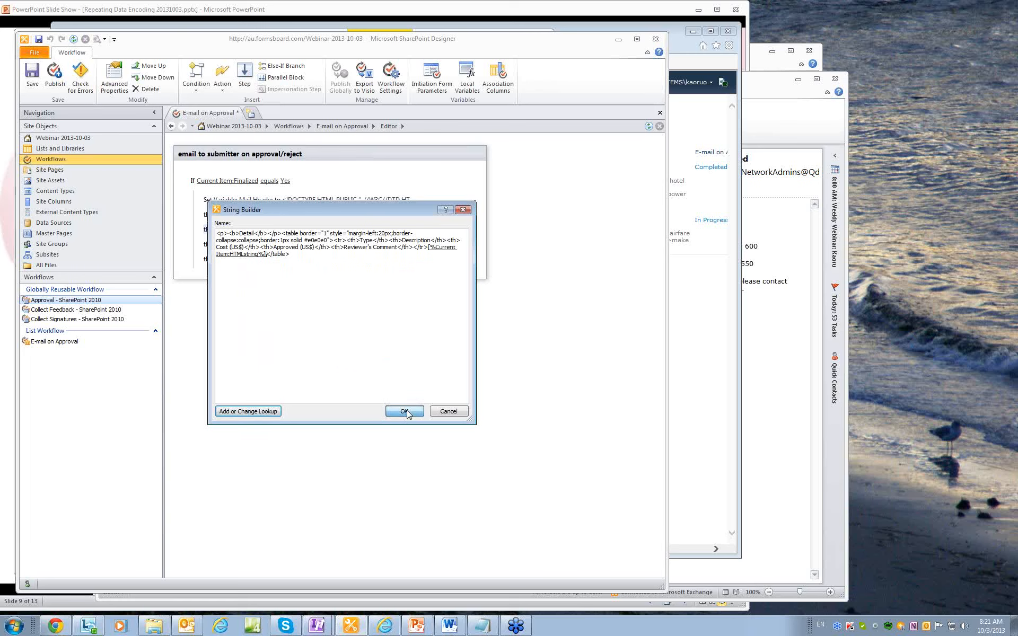
{"action": "left_click", "coordinate": [405, 412]}
{"action": "left_click", "coordinate": [269, 262]}
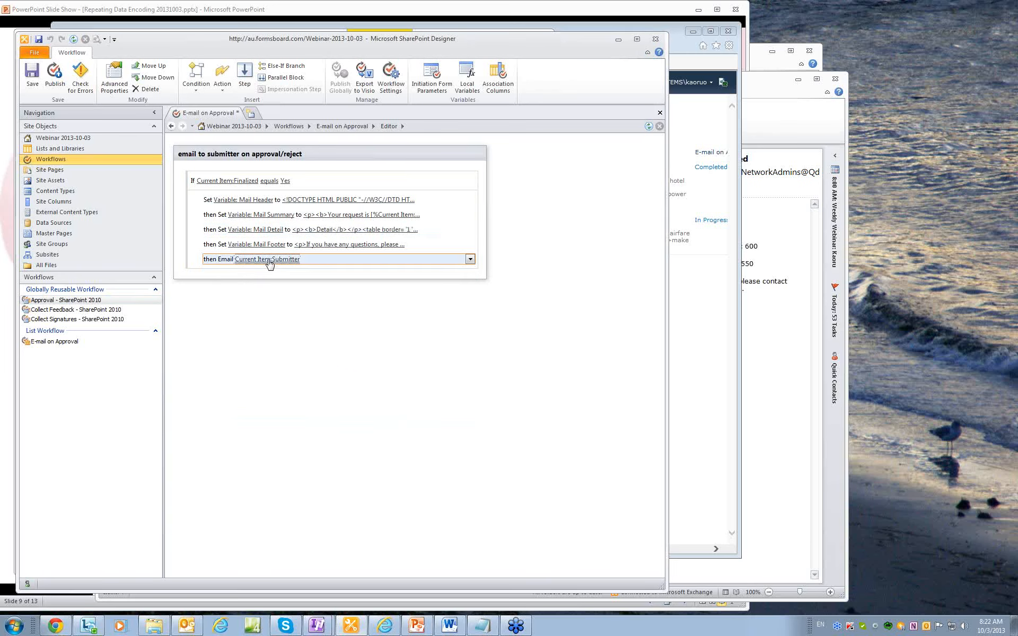
Insert the Mail Detail workflow variable into the approval e-mail's body.
{"action": "left_click", "coordinate": [270, 259]}
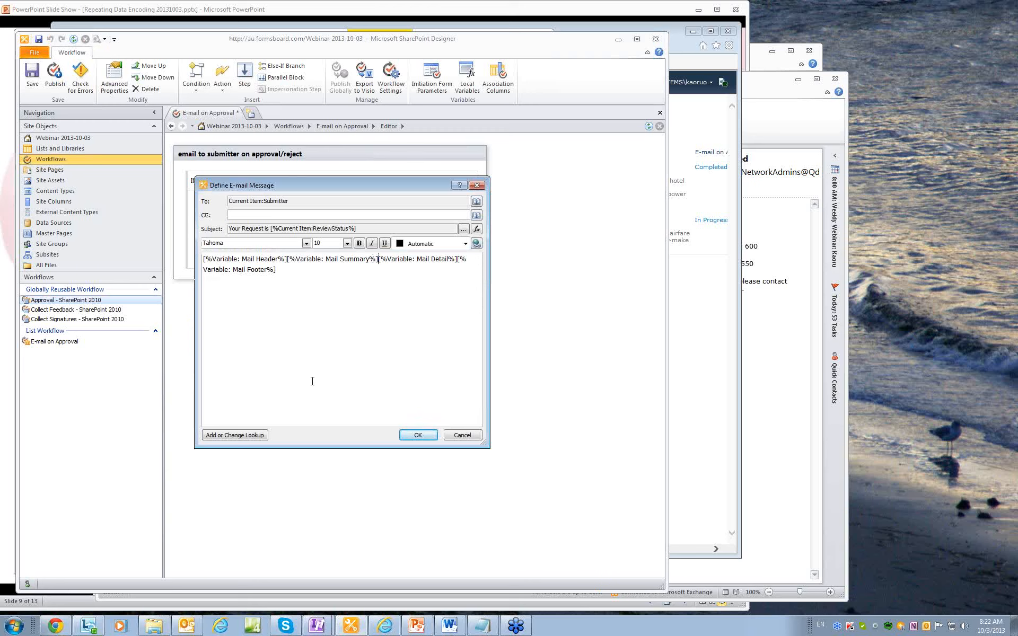
{"action": "left_click", "coordinate": [249, 435]}
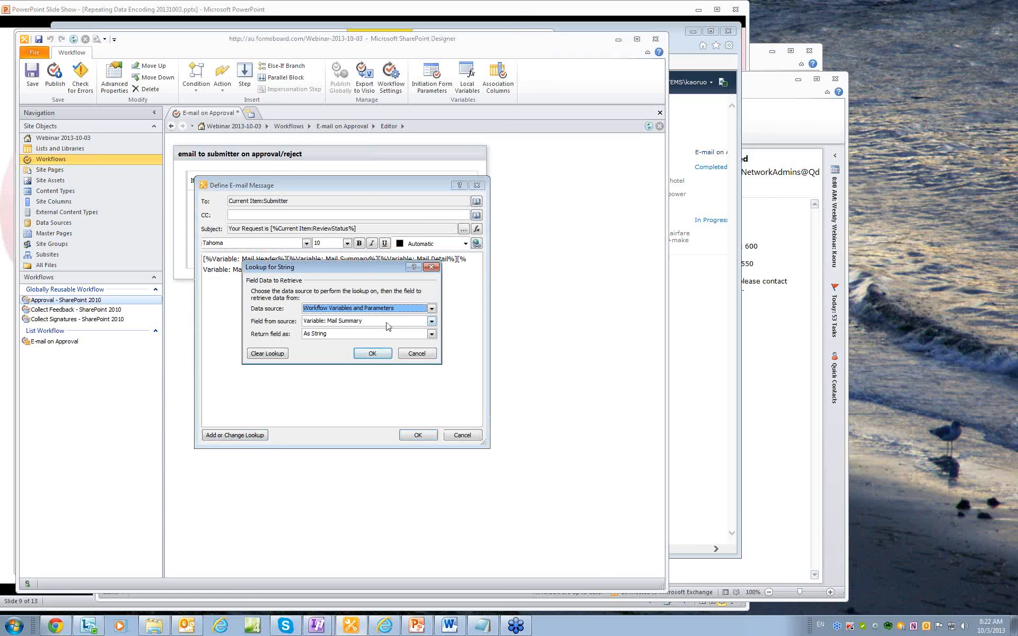
{"action": "left_click", "coordinate": [429, 322]}
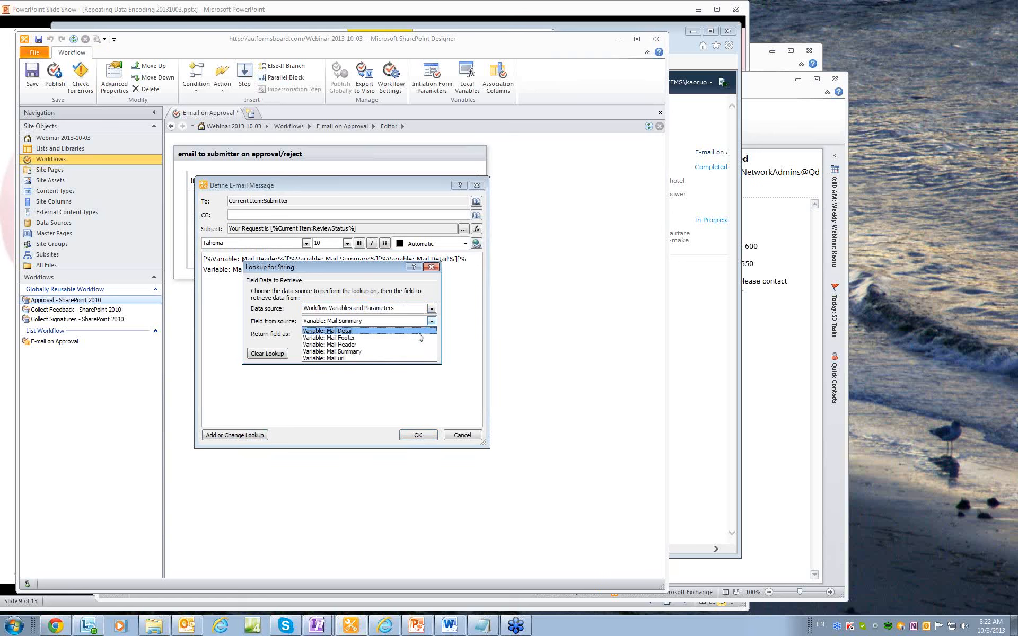
{"action": "left_click", "coordinate": [411, 334]}
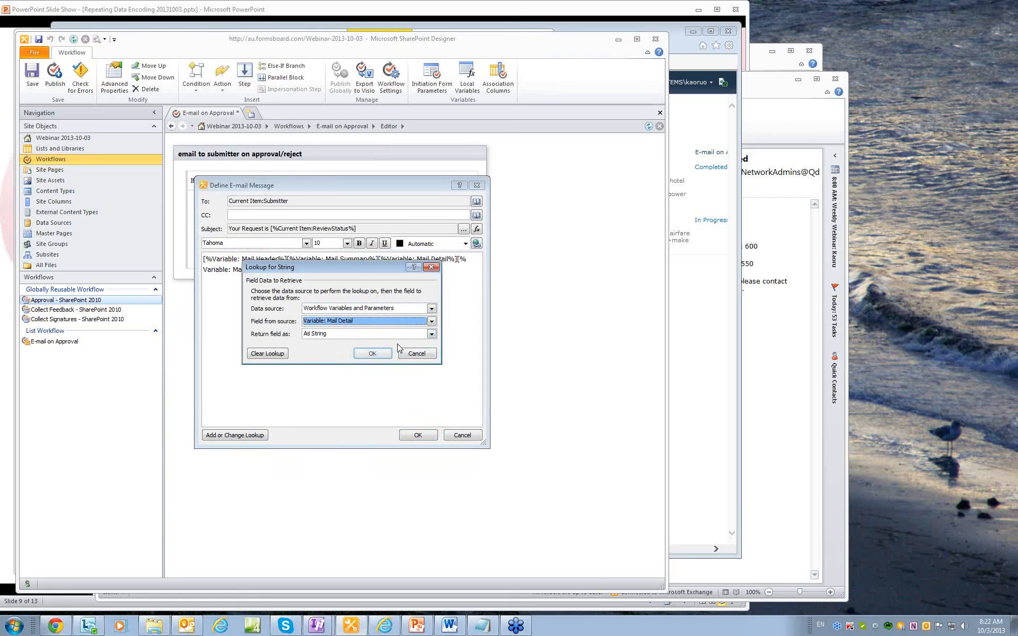
{"action": "left_click", "coordinate": [373, 353]}
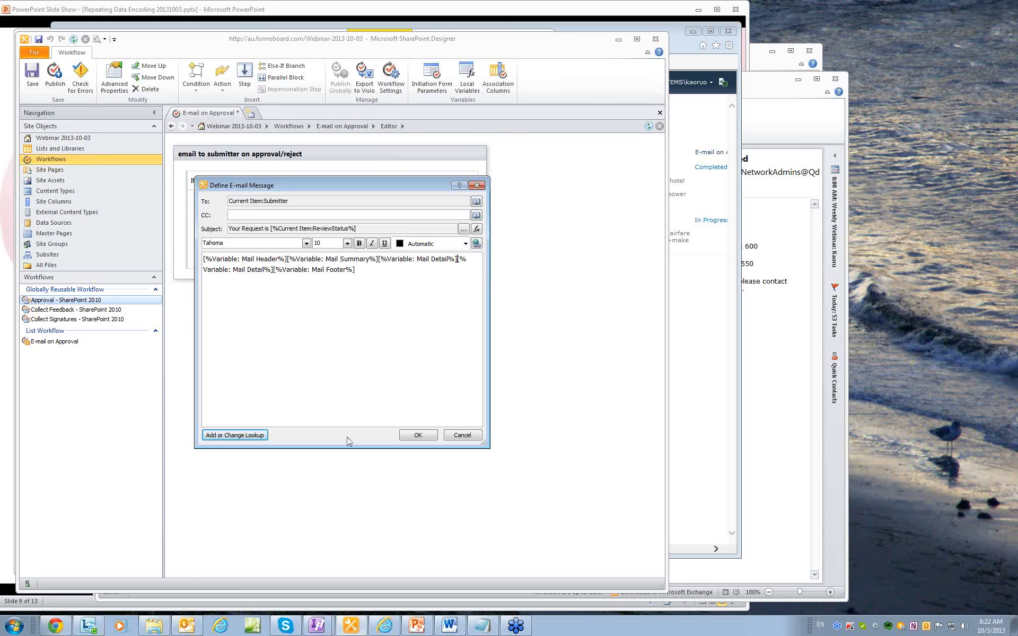
{"action": "left_click", "coordinate": [413, 436]}
Check the E-mail on Approval workflow for errors and publish it.
{"action": "left_click", "coordinate": [81, 77]}
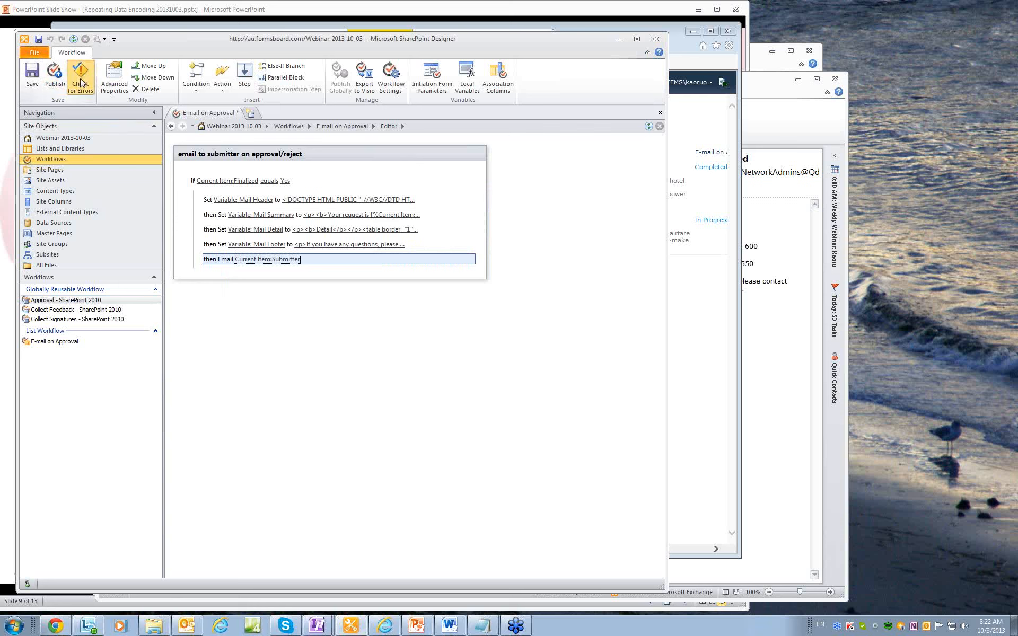
{"action": "left_click", "coordinate": [335, 332]}
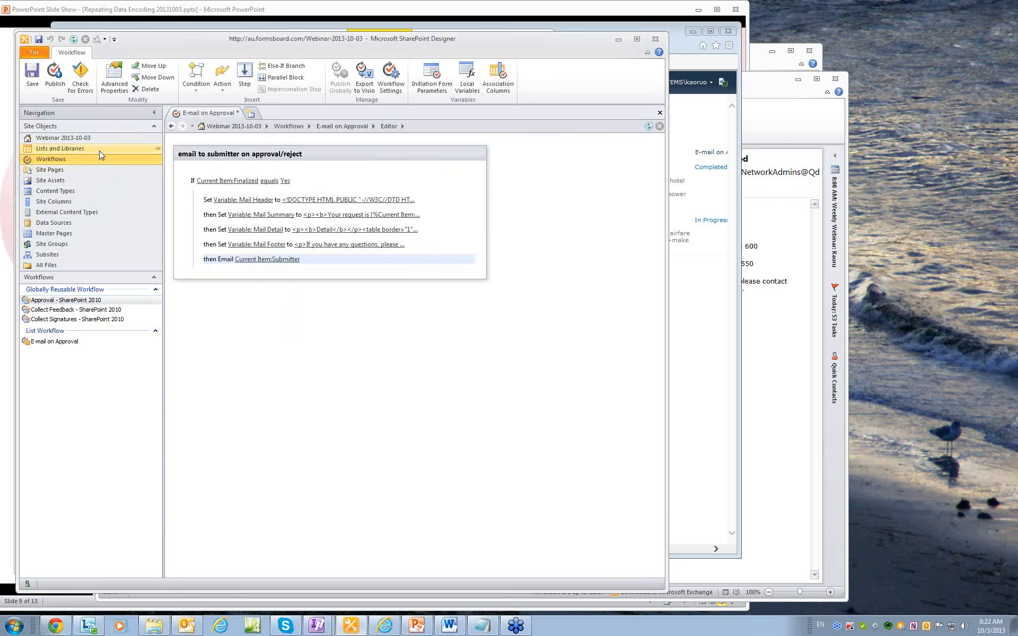
{"action": "left_click", "coordinate": [56, 82]}
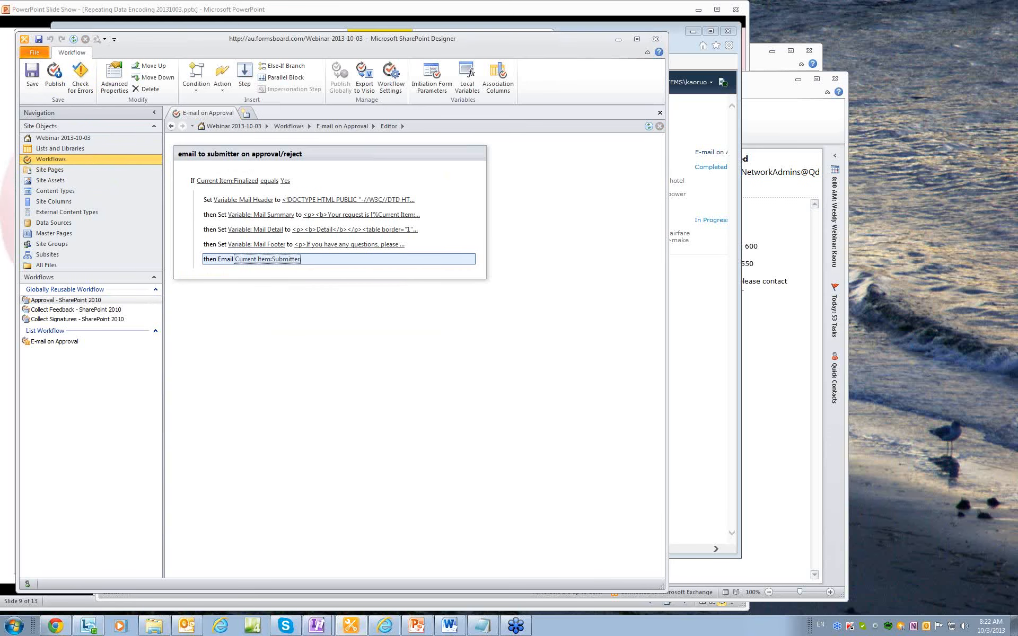
{"action": "left_click", "coordinate": [383, 627]}
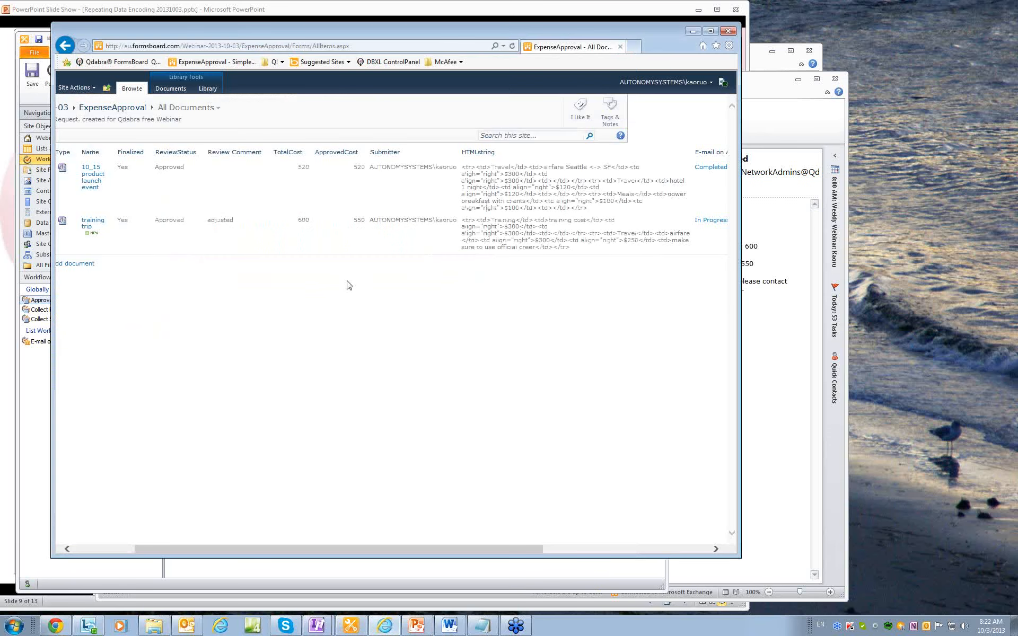
Start a new expense request titled 'test' with requester name, manager's name and justification.
{"action": "left_click", "coordinate": [84, 264]}
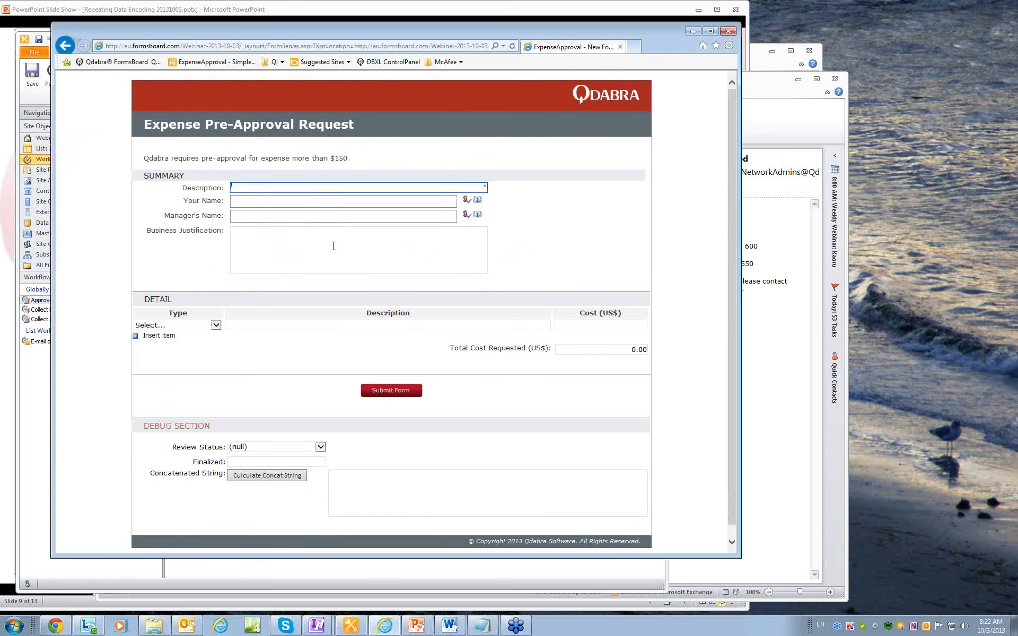
{"action": "type", "text": "test 2"}
{"action": "left_click", "coordinate": [303, 201]}
{"action": "key", "text": "ctrl+k"}
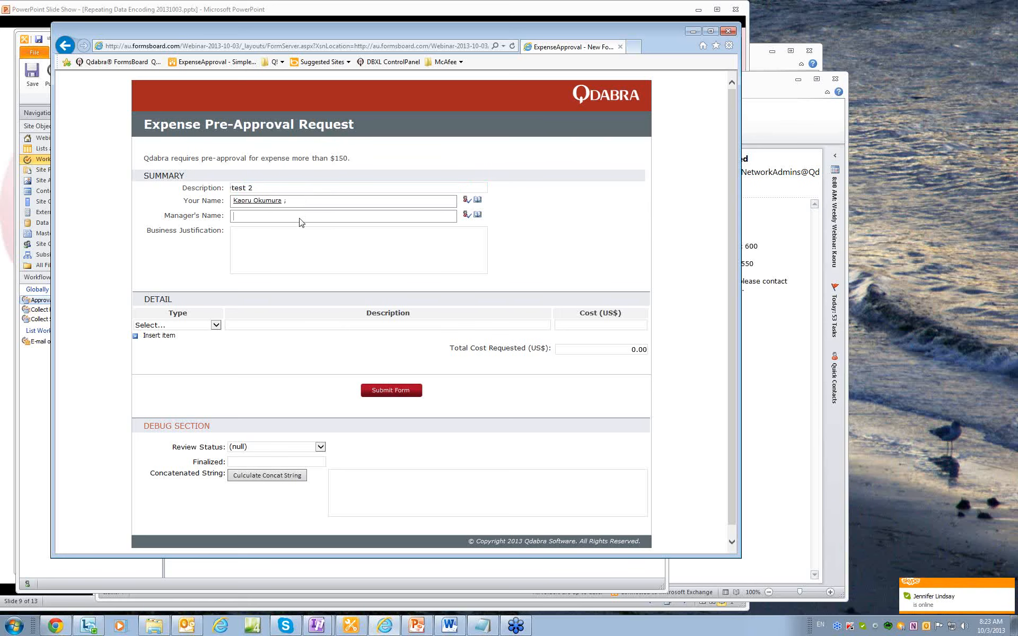
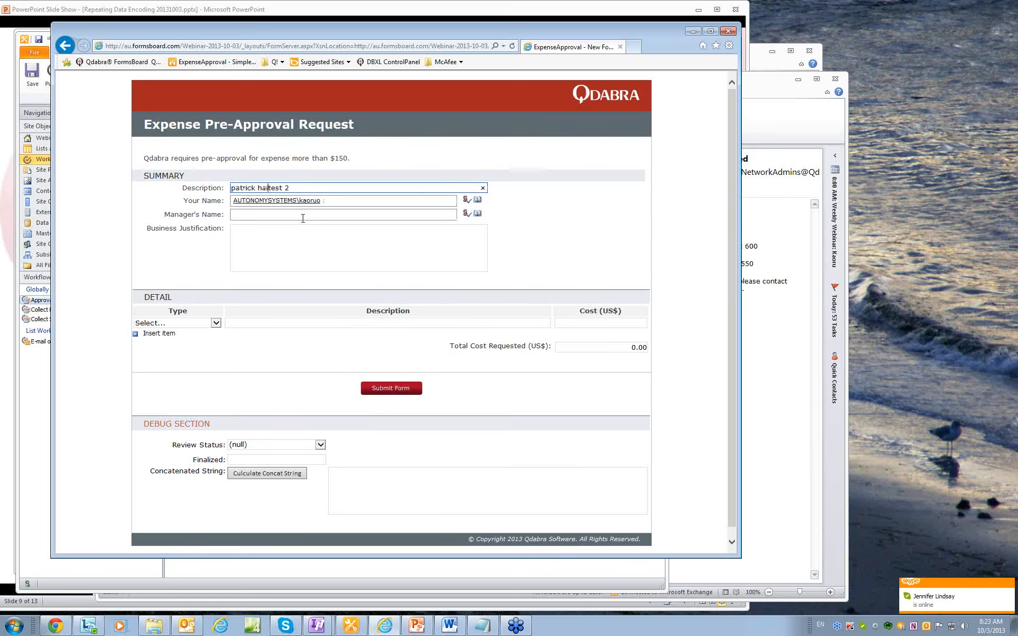
{"action": "key", "text": "Tab"}
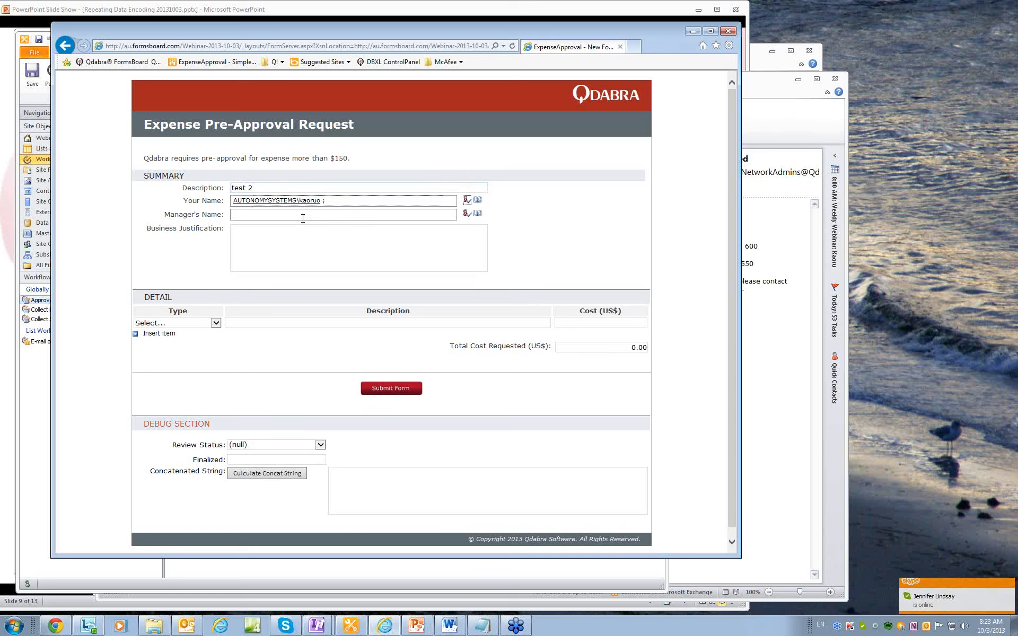
{"action": "left_click", "coordinate": [302, 218]}
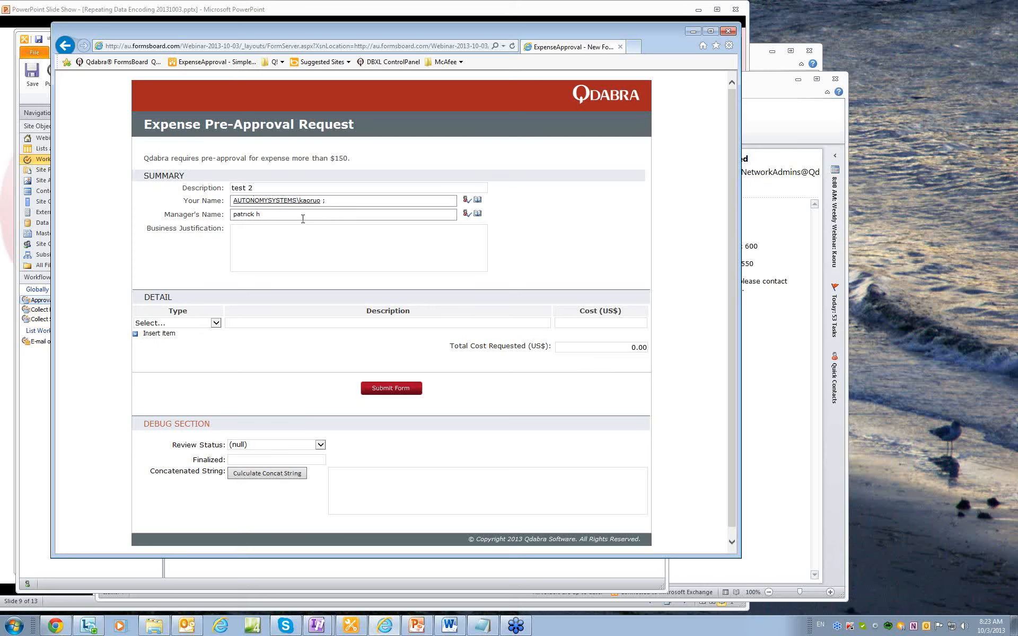
{"action": "left_click", "coordinate": [288, 244]}
{"action": "type", "text": "test 2"}
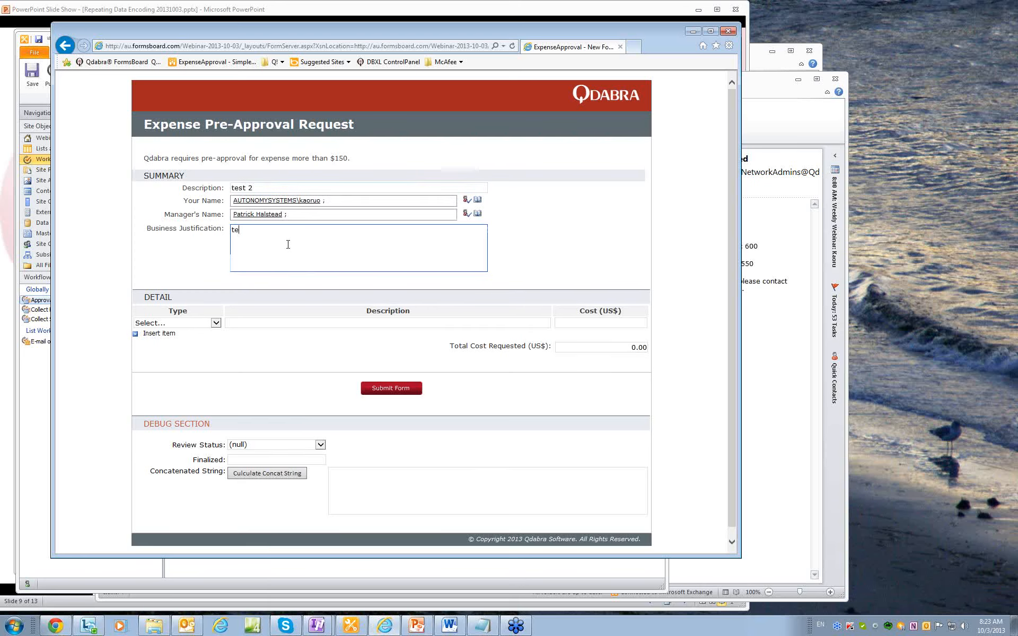
Add a Meals detail line with a description and a cost of 50.
{"action": "left_click", "coordinate": [180, 325]}
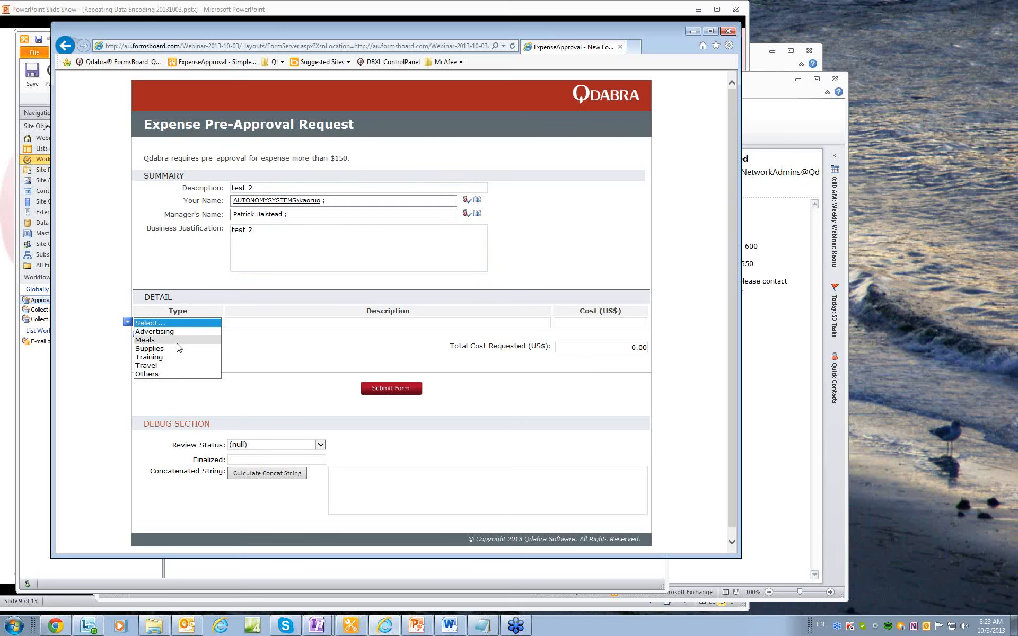
{"action": "left_click", "coordinate": [178, 341]}
{"action": "left_click", "coordinate": [257, 324]}
{"action": "type", "text": "des"}
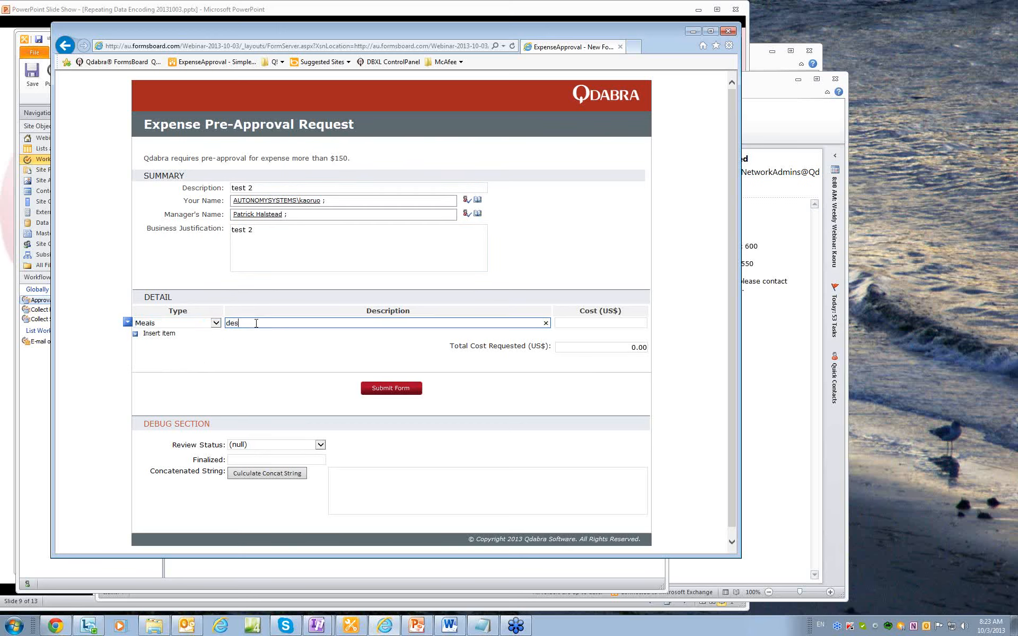
{"action": "type", "text": "cripttion"}
{"action": "left_click", "coordinate": [570, 324]}
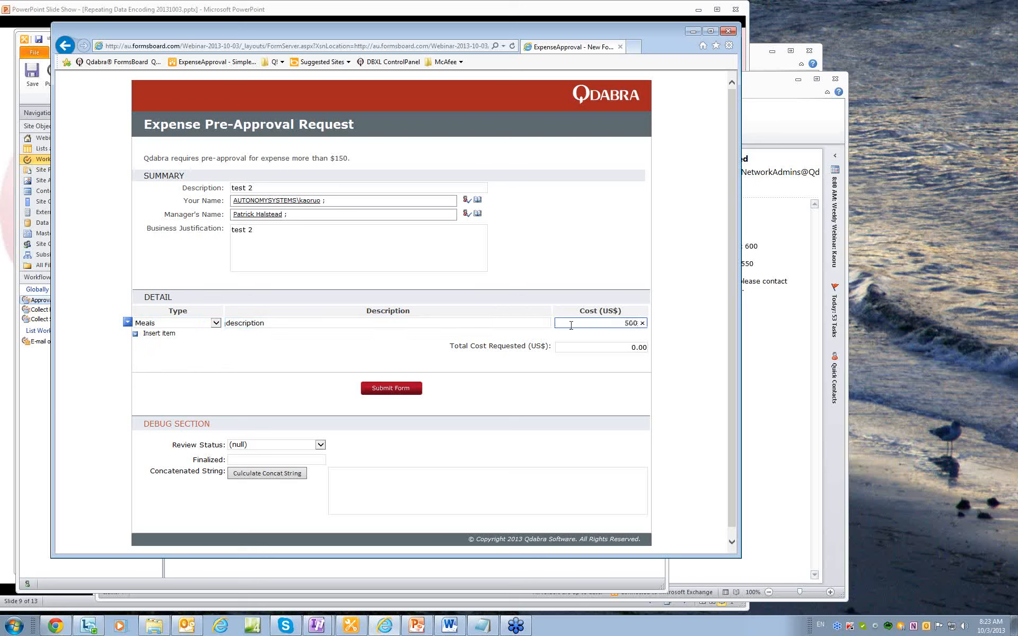
Add a Training line 'training course' costing 200, bringing the total to 250.00.
{"action": "left_click", "coordinate": [158, 333]}
{"action": "left_click", "coordinate": [170, 337]}
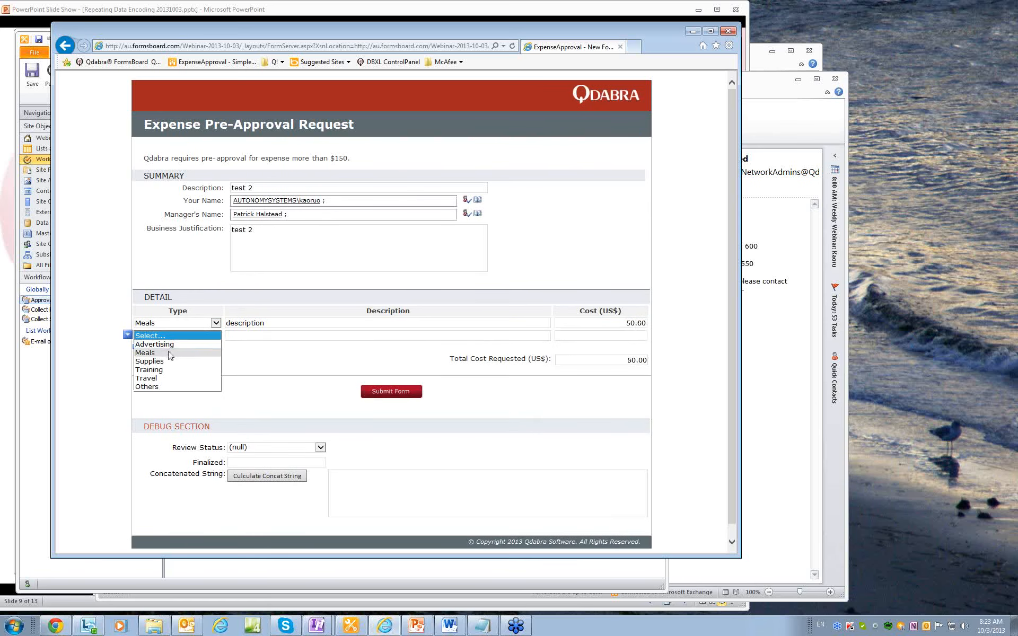
{"action": "left_click", "coordinate": [169, 353]}
{"action": "left_click", "coordinate": [168, 342]}
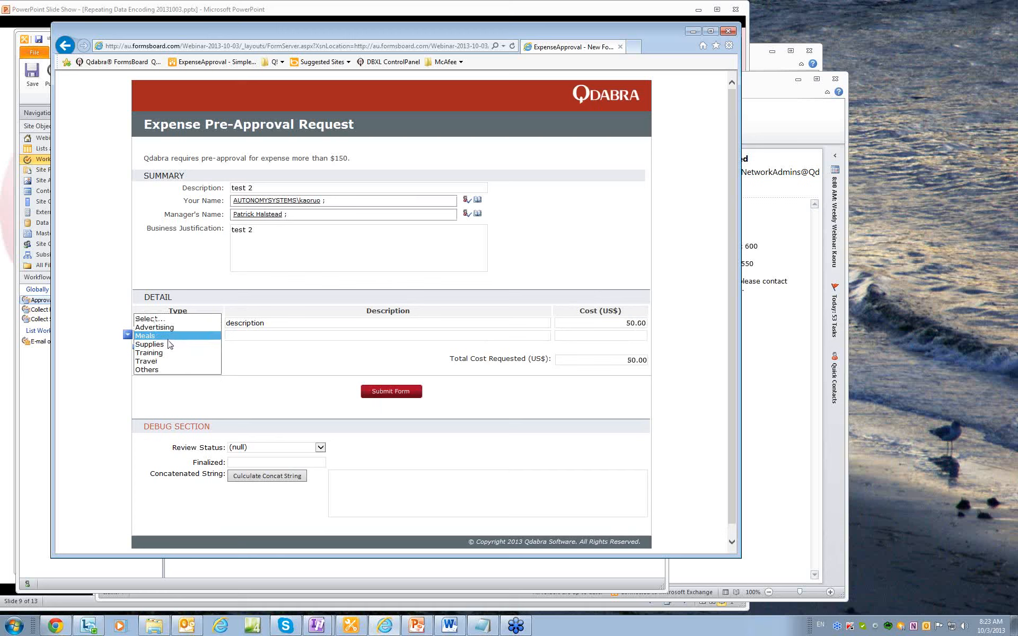
{"action": "left_click", "coordinate": [163, 354]}
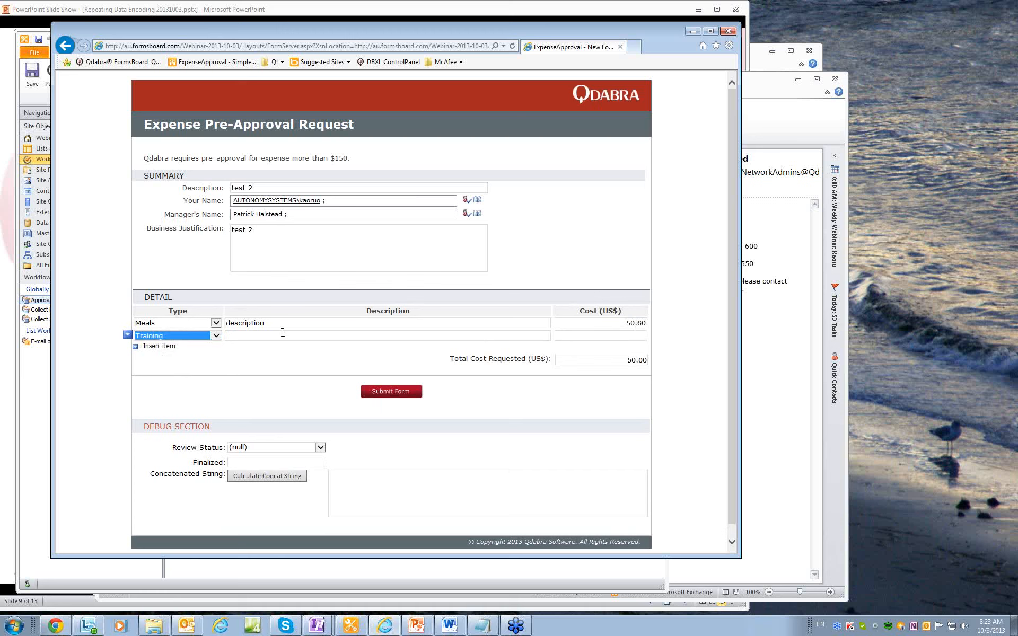
{"action": "left_click", "coordinate": [280, 336]}
{"action": "type", "text": "traini"}
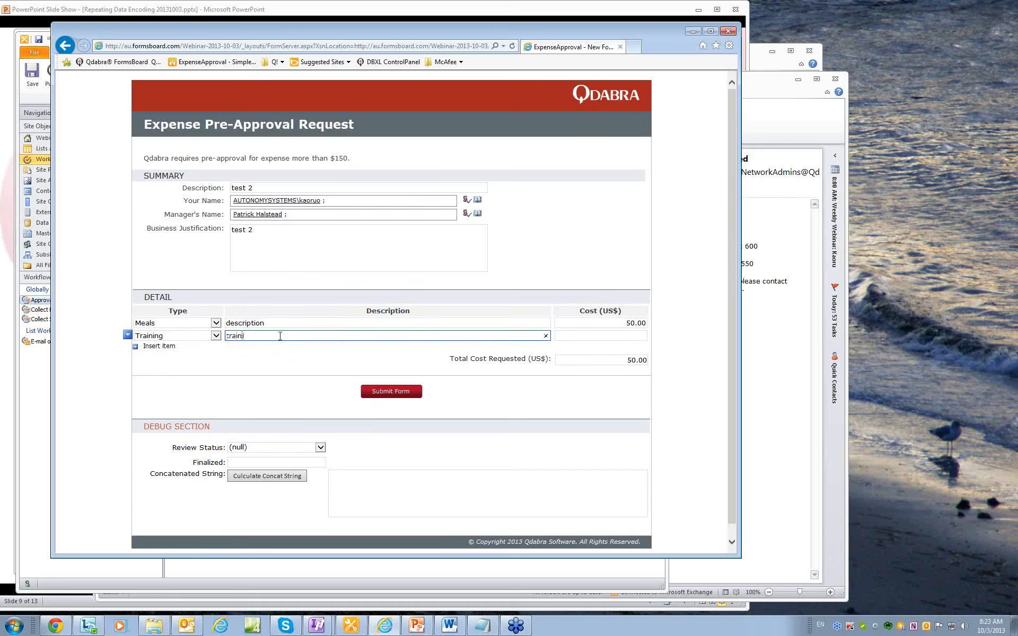
{"action": "type", "text": "ng course"}
{"action": "left_click", "coordinate": [574, 334]}
{"action": "type", "text": "200"}
{"action": "left_click", "coordinate": [356, 366]}
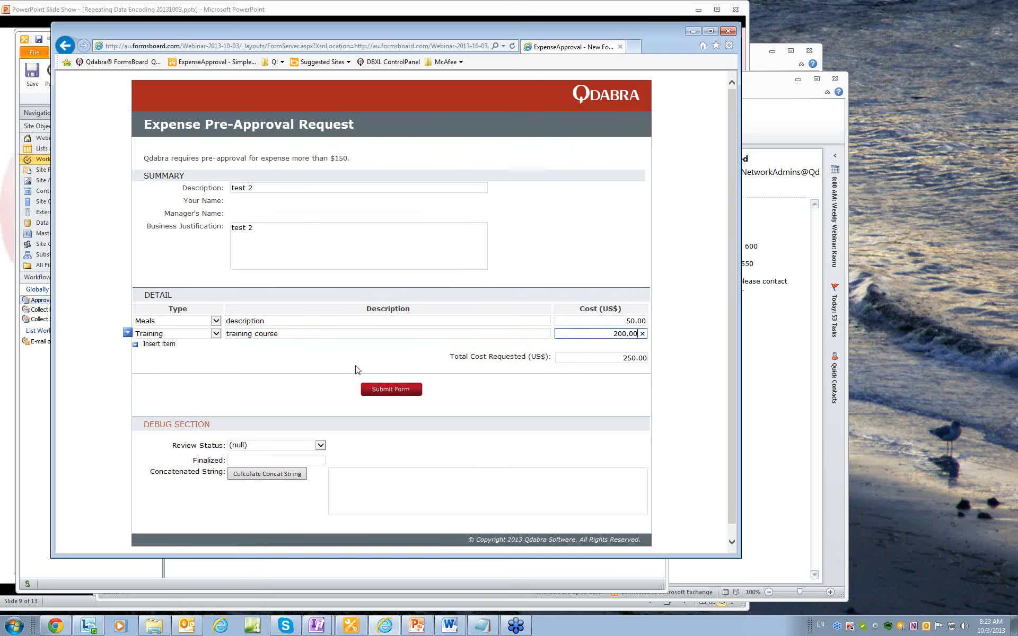
Submit test 2, then reject all its lines with review comment 'this is demo ..'.
{"action": "left_click", "coordinate": [392, 392]}
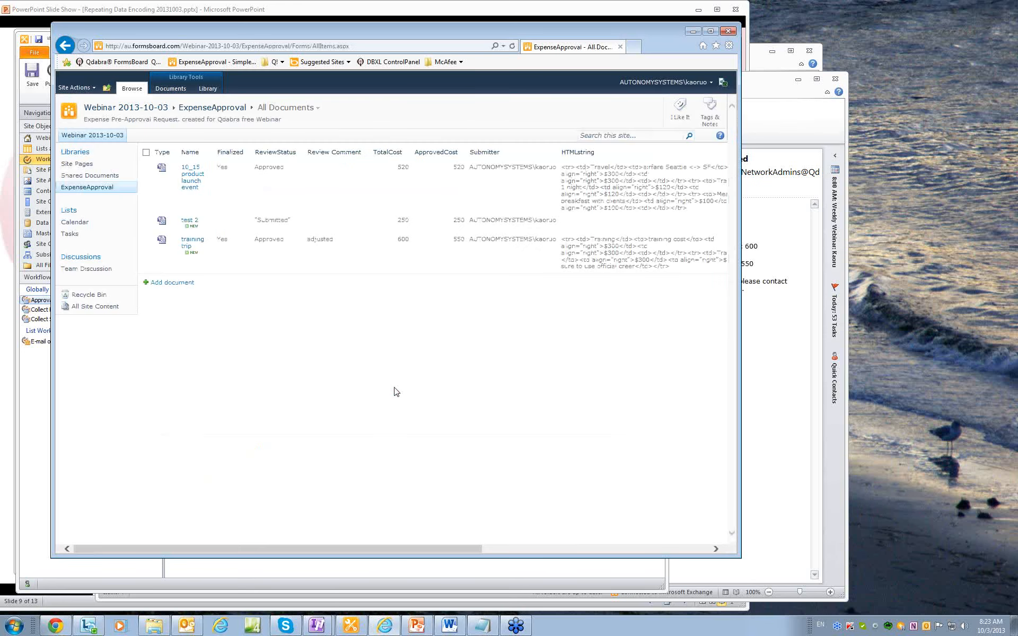
{"action": "left_click", "coordinate": [191, 222]}
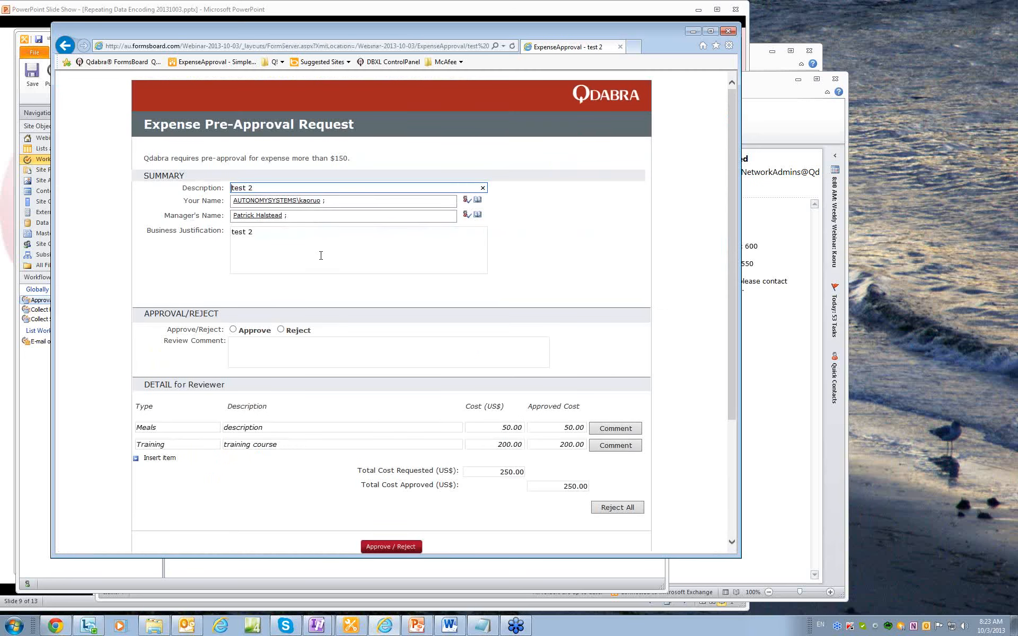
{"action": "left_click", "coordinate": [281, 329]}
{"action": "left_click", "coordinate": [291, 349]}
{"action": "type", "text": "this is demo ...."}
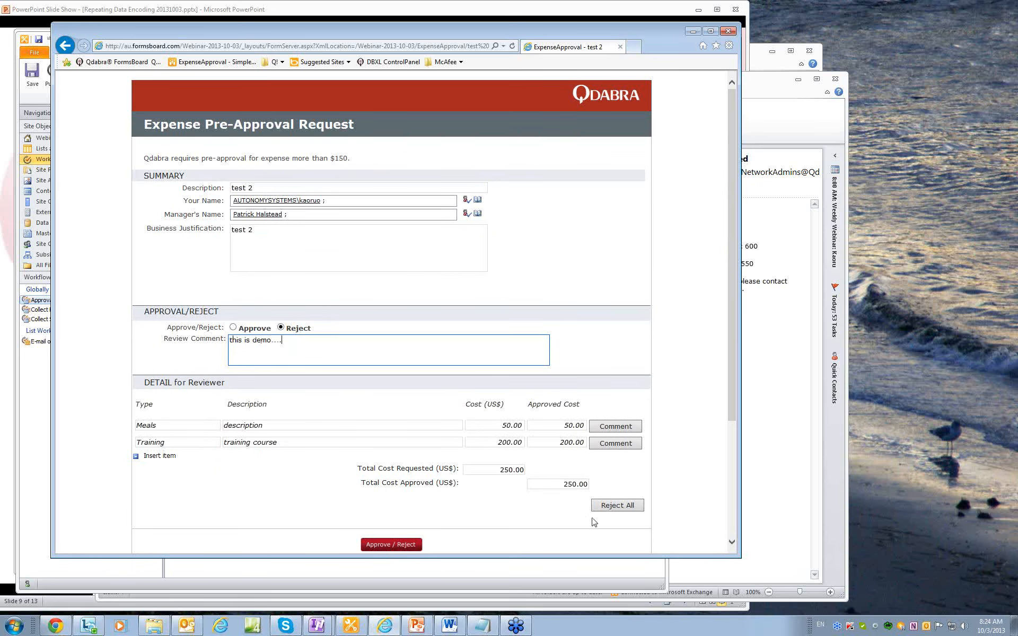
{"action": "left_click", "coordinate": [625, 506]}
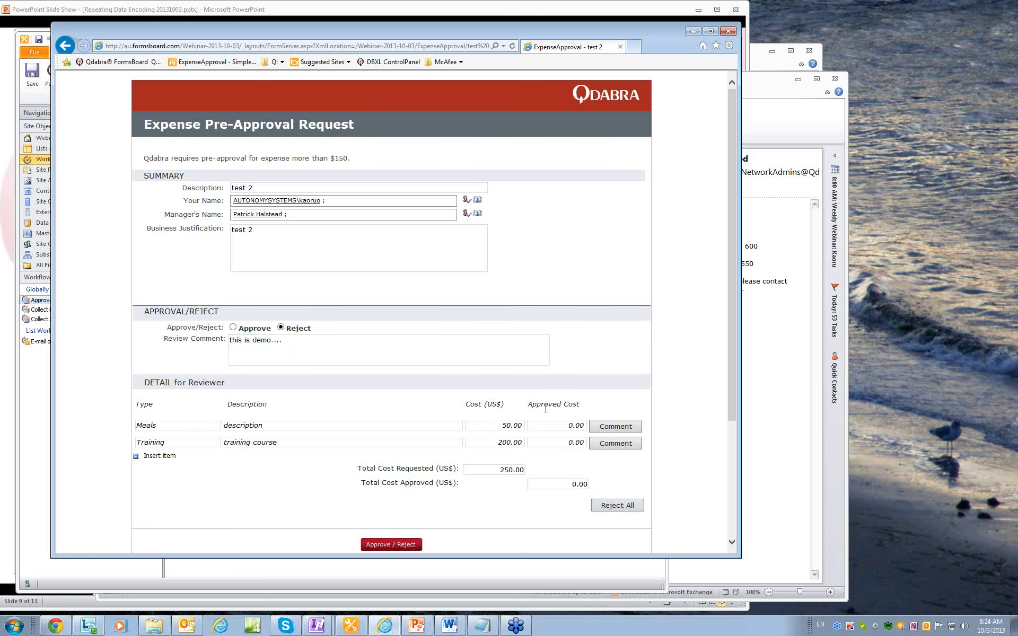
{"action": "scroll", "coordinate": [514, 485], "scroll_direction": "down", "scroll_amount": 3}
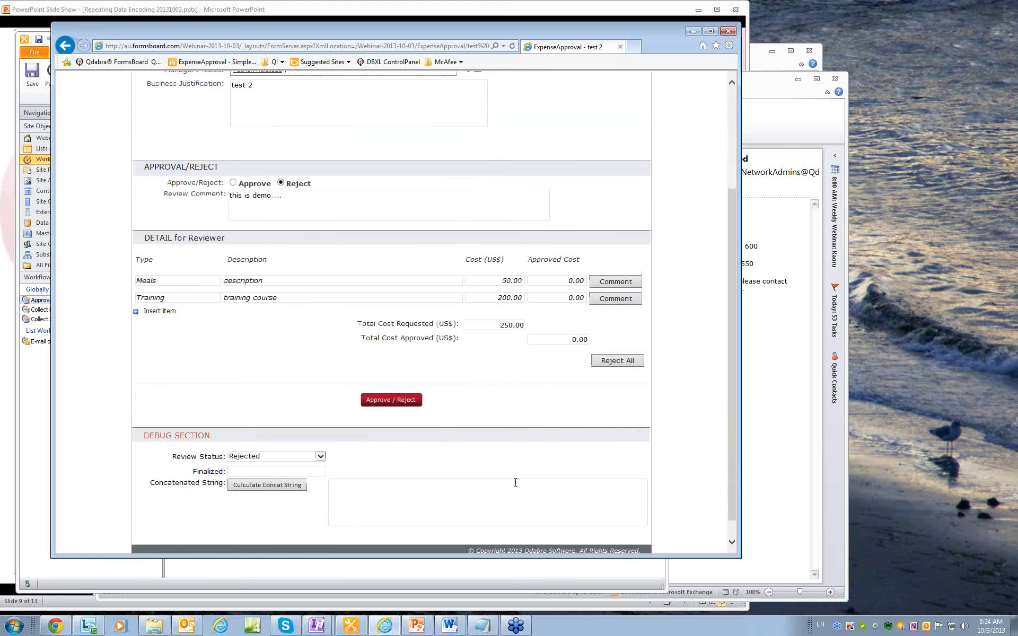
{"action": "left_click", "coordinate": [407, 405]}
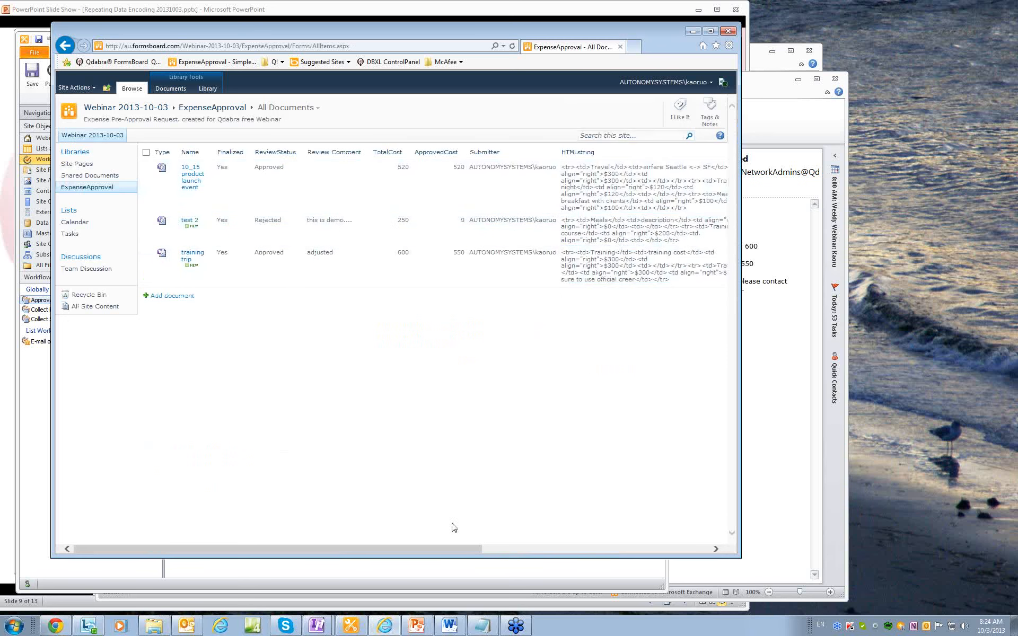
{"action": "left_click_drag", "start_coordinate": [457, 553], "coordinate": [550, 551]}
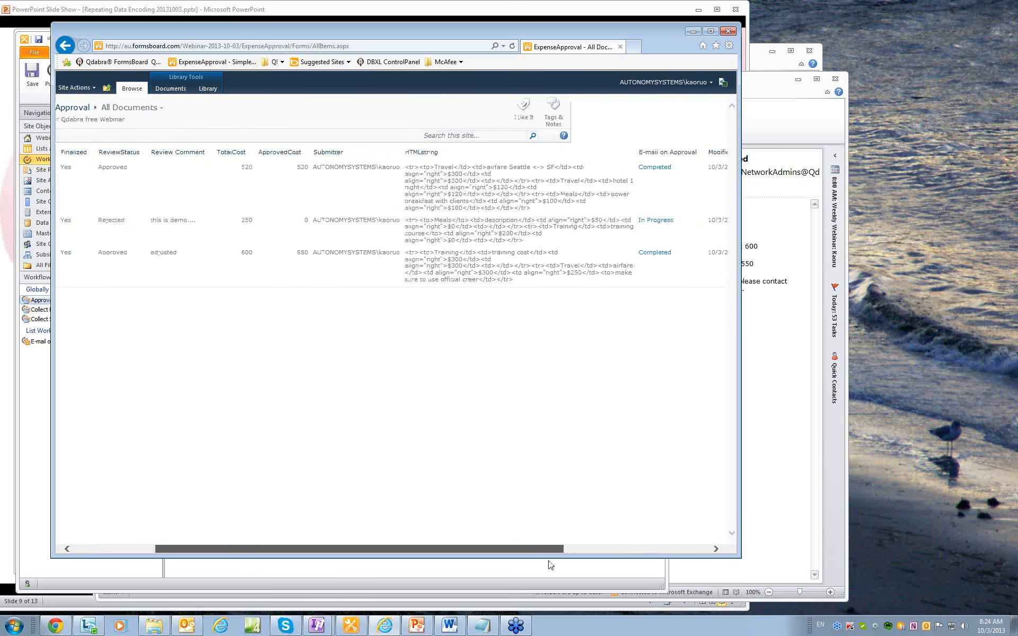
Fetch mail and read the 'Your Request is Rejected' e-mail with its Meals and Training tables.
{"action": "left_click", "coordinate": [793, 122]}
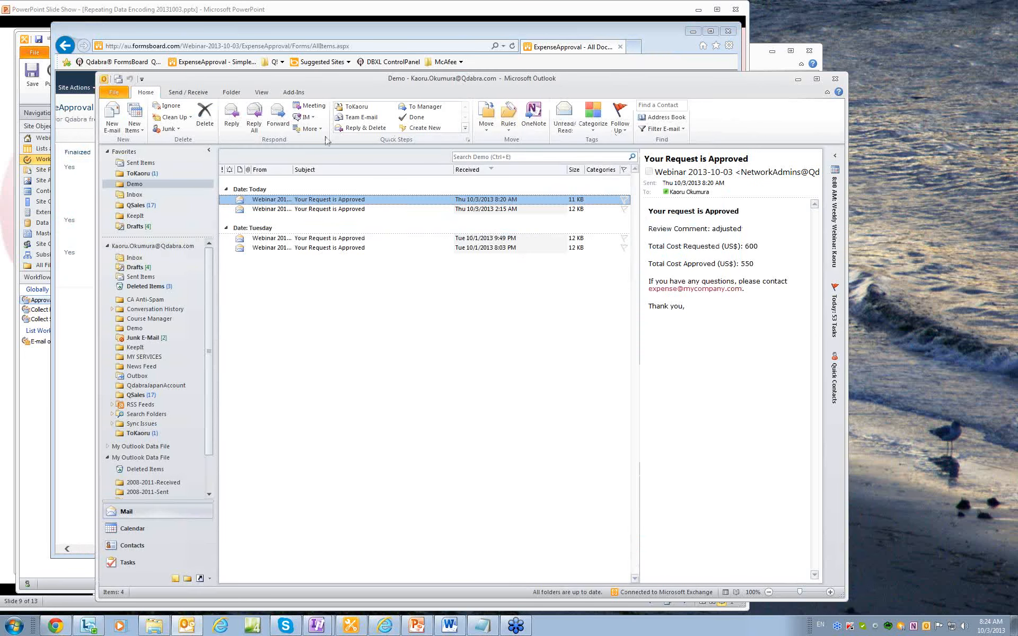
{"action": "left_click", "coordinate": [117, 79]}
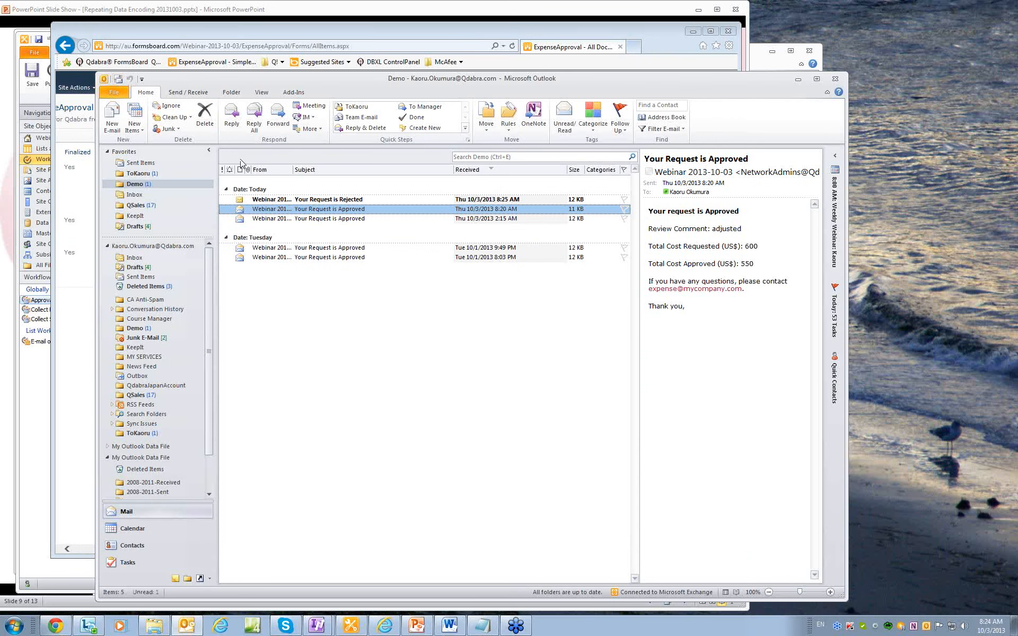
{"action": "left_click", "coordinate": [329, 201]}
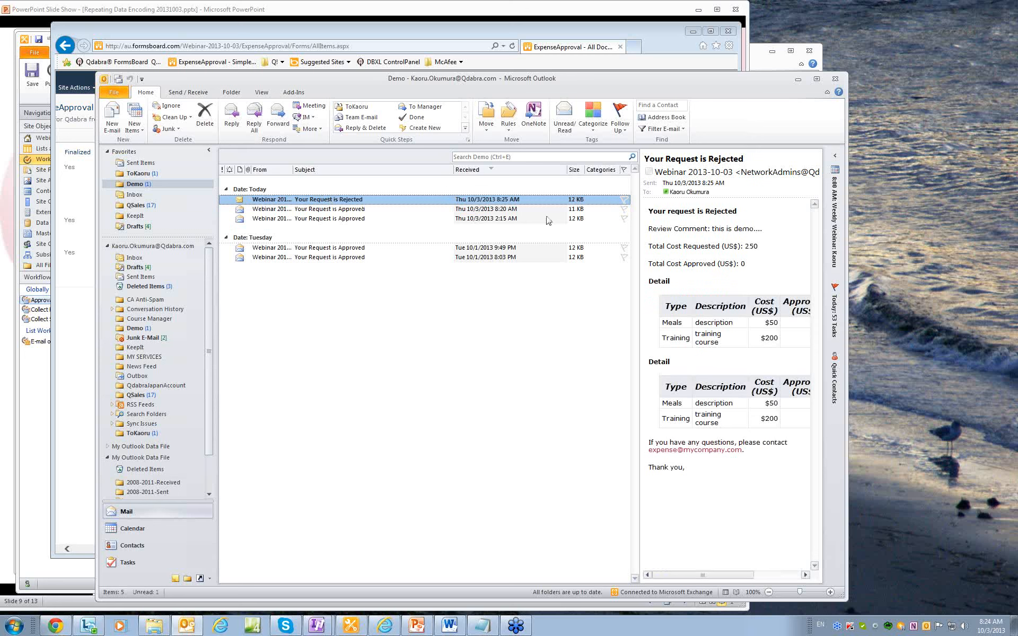
{"action": "left_click", "coordinate": [354, 628]}
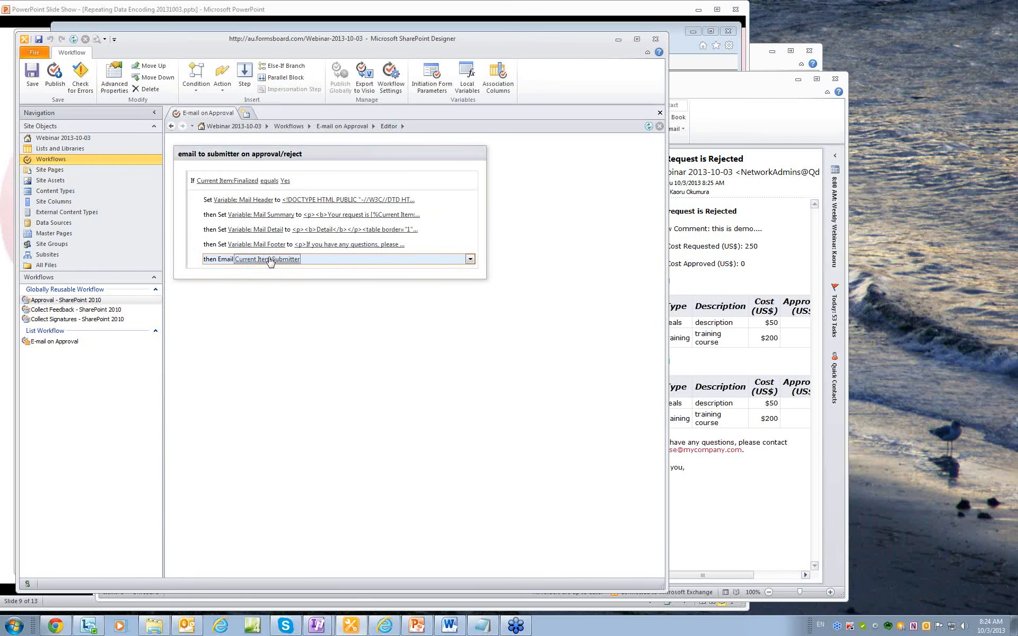
Open the Email action's message definition, which shows Mail Summary, two Mail Detail tokens and Mail Footer.
{"action": "left_click", "coordinate": [270, 259]}
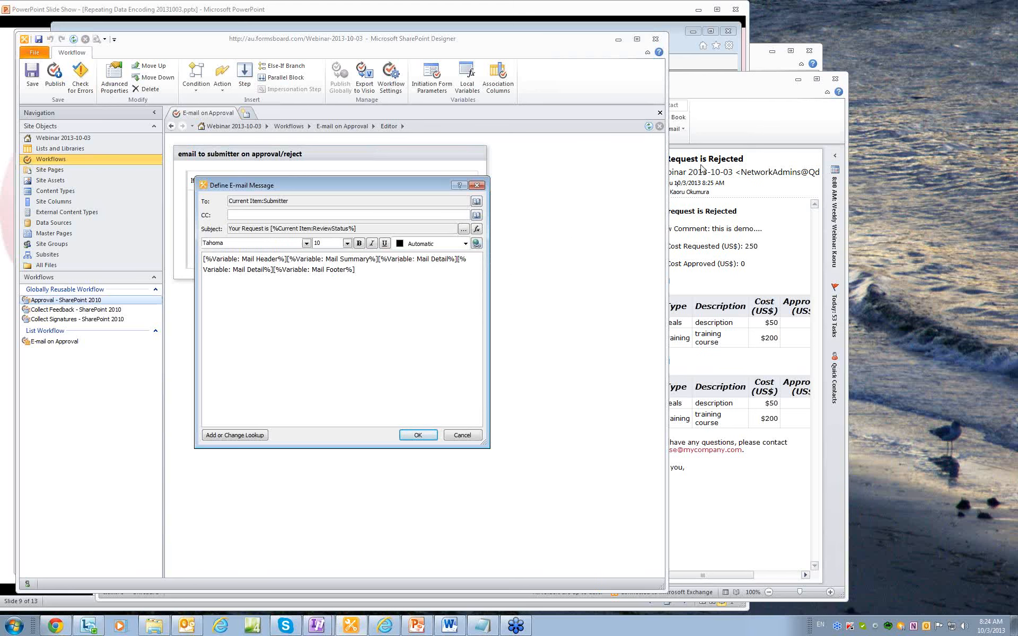
Open the Rejected email in its own window to review the full detail table, then close it.
{"action": "left_click", "coordinate": [753, 121]}
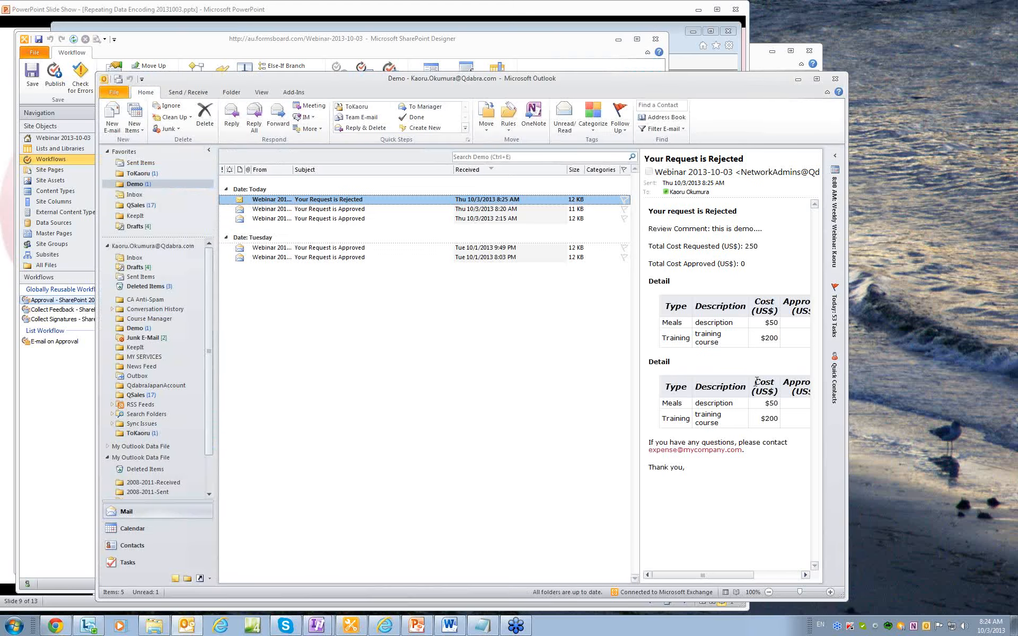
{"action": "left_click_drag", "start_coordinate": [746, 576], "coordinate": [798, 577]}
{"action": "double_click", "coordinate": [307, 199]}
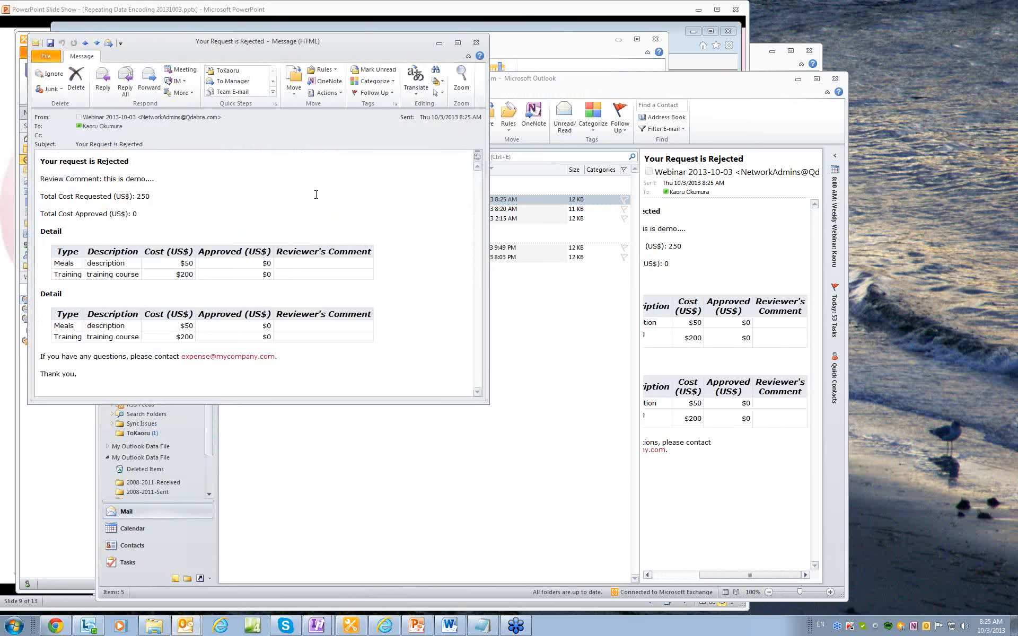
{"action": "left_click", "coordinate": [476, 44]}
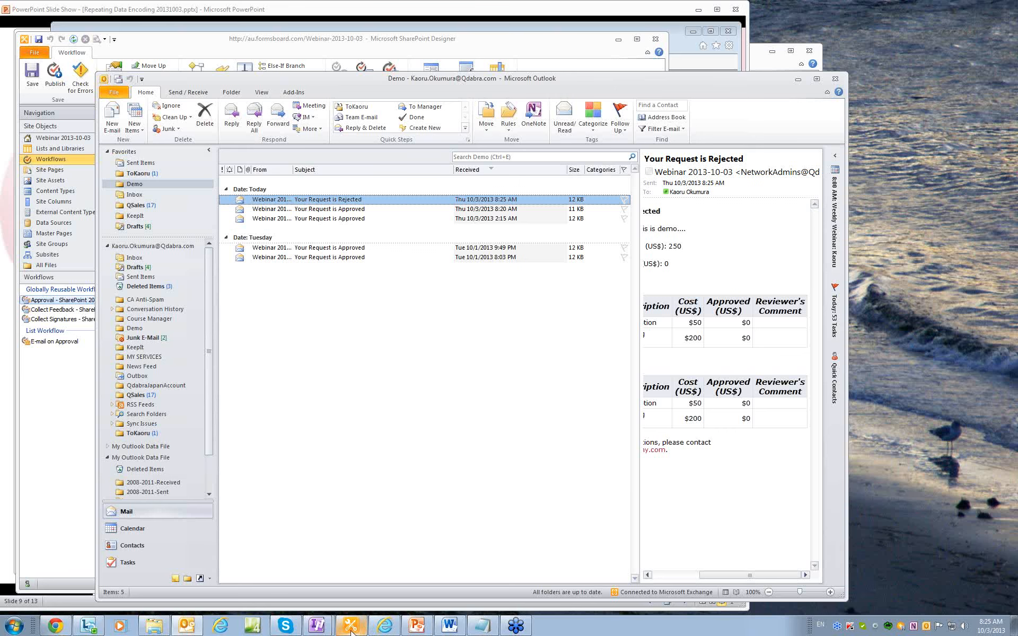
{"action": "left_click", "coordinate": [417, 627]}
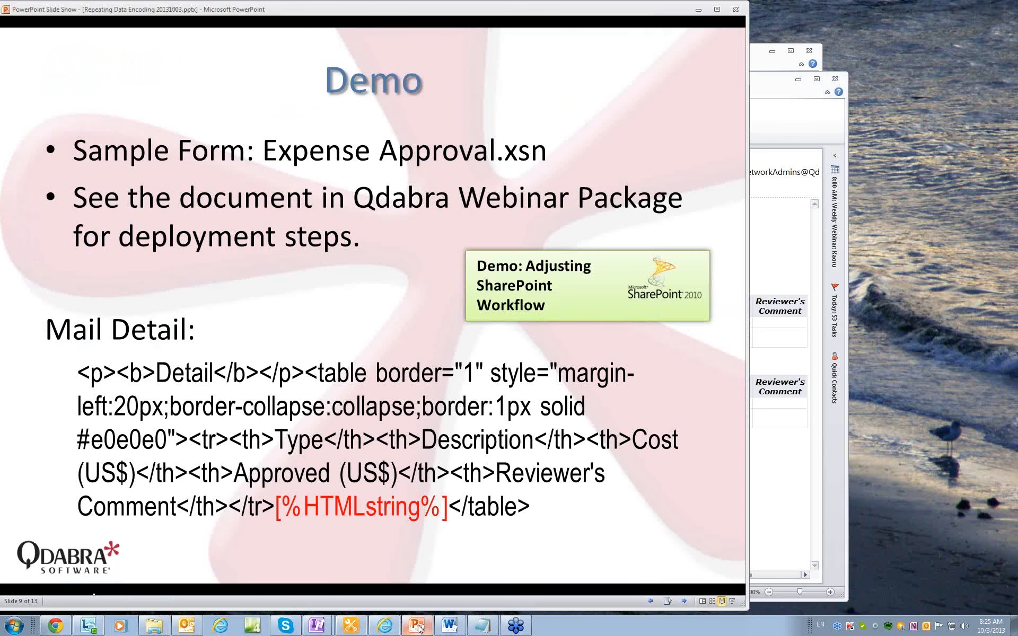
Advance the slide show past the browser-form link slide to slide 11, 'Webinar Kits (QWKs)'.
{"action": "left_click", "coordinate": [627, 473]}
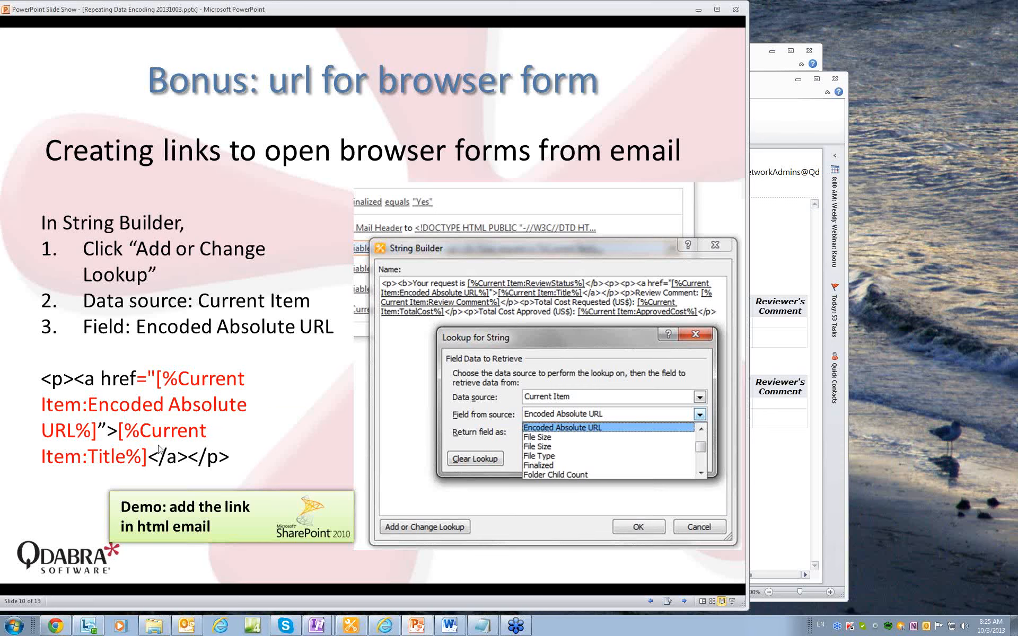
{"action": "left_click", "coordinate": [102, 429]}
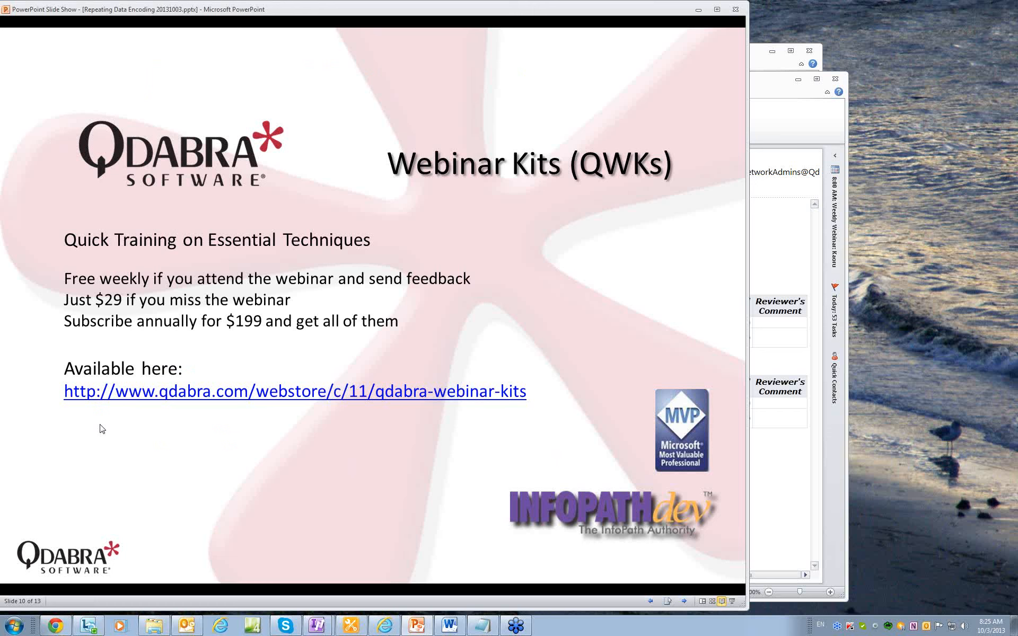
{"action": "left_click", "coordinate": [449, 626]}
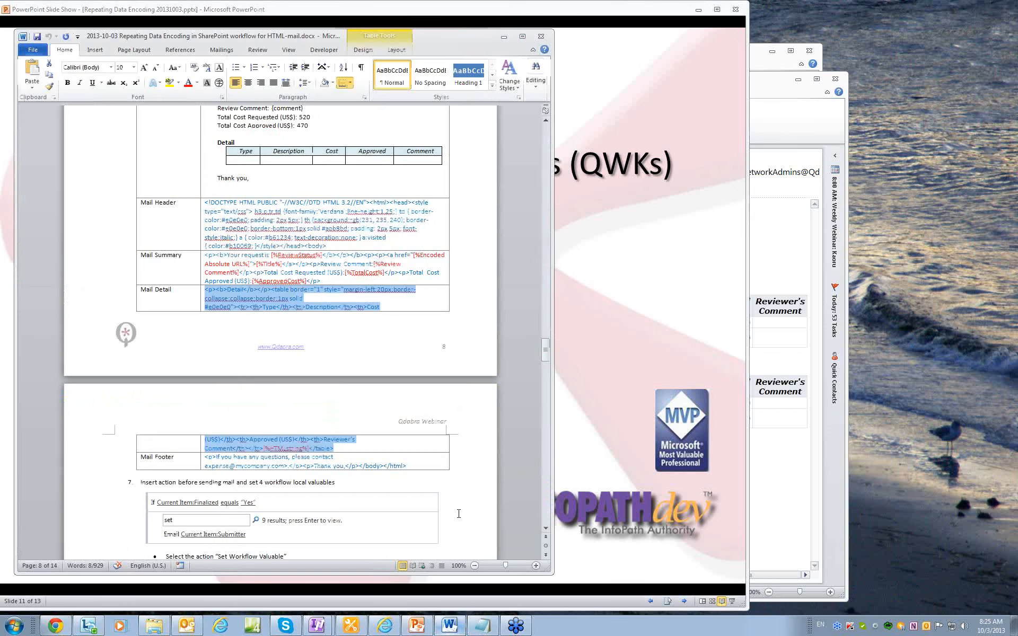
Scroll the Word guide to its Bonus section and copy the sample HTML link line.
{"action": "scroll", "coordinate": [412, 381], "scroll_direction": "down", "scroll_amount": 15}
{"action": "scroll", "coordinate": [413, 382], "scroll_direction": "down", "scroll_amount": 15}
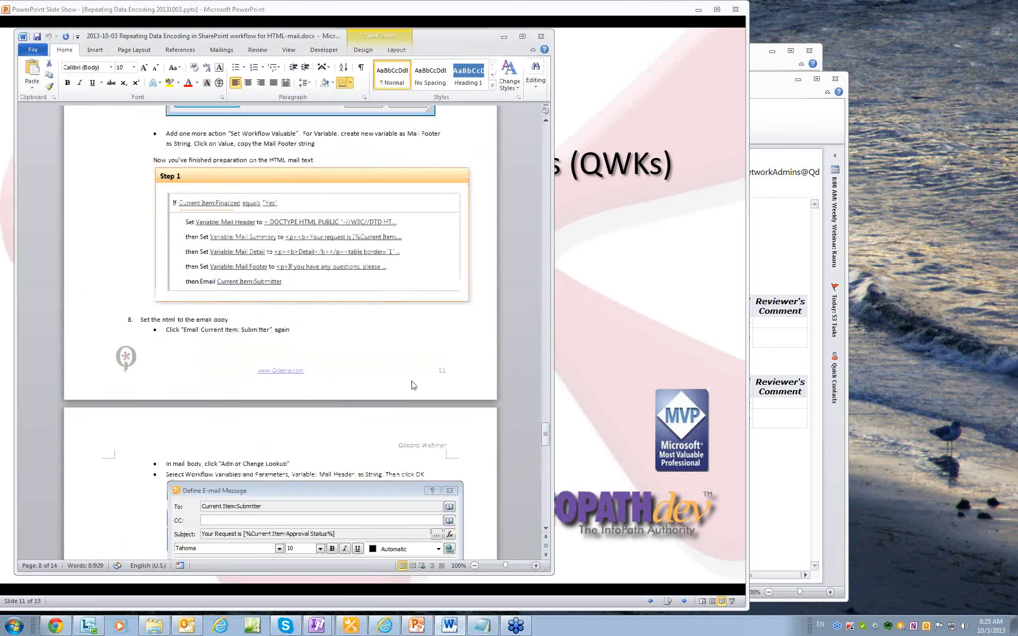
{"action": "scroll", "coordinate": [412, 385], "scroll_direction": "down", "scroll_amount": 20}
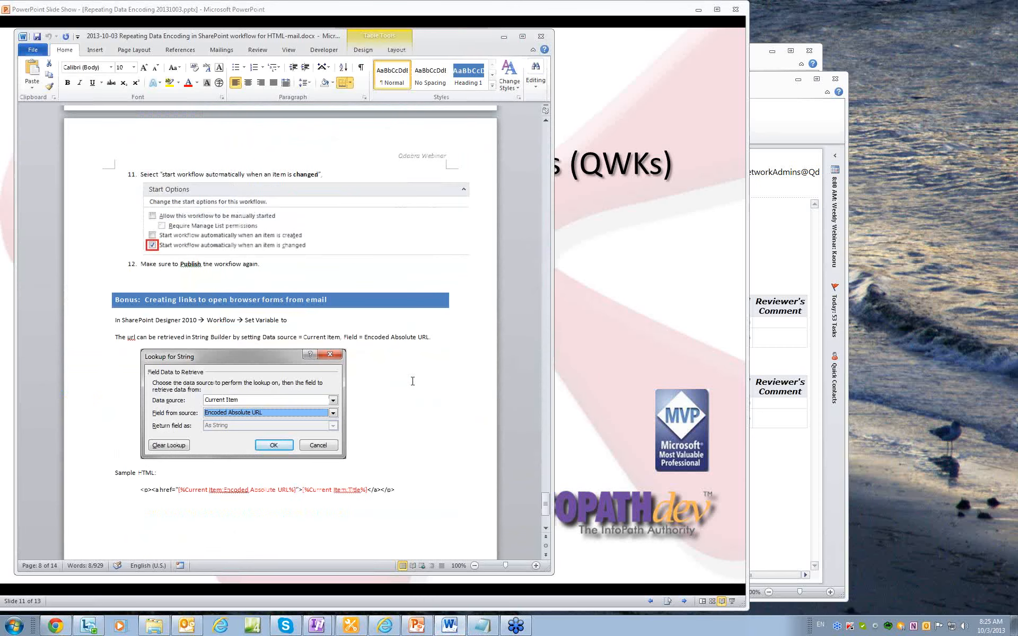
{"action": "left_click_drag", "start_coordinate": [402, 362], "coordinate": [138, 362]}
{"action": "key", "text": "ctrl+c"}
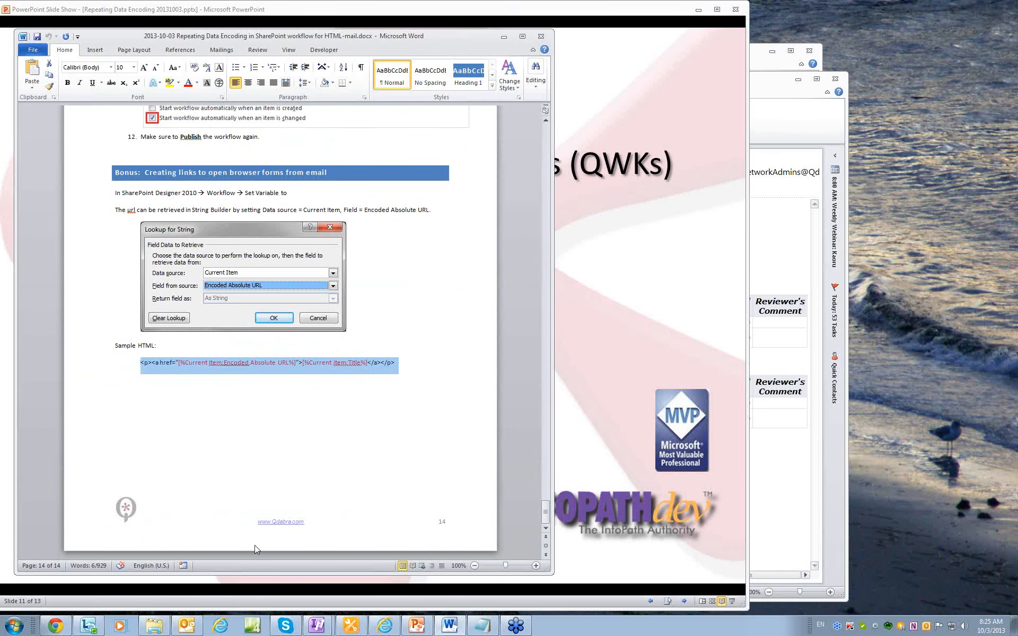
{"action": "left_click", "coordinate": [341, 627]}
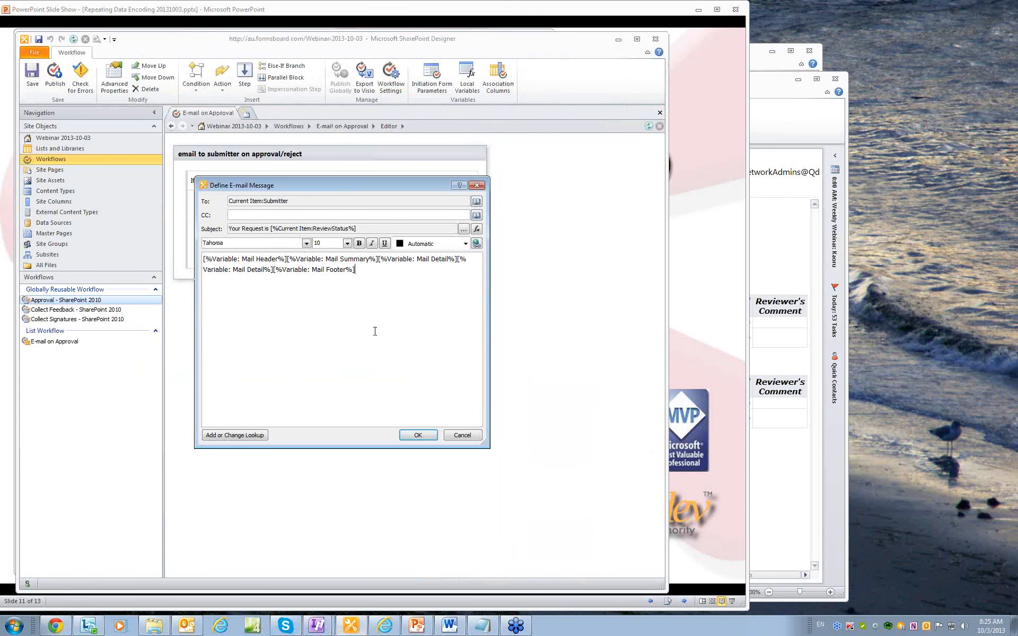
Delete the duplicate Mail Detail token from the email body and confirm the message.
{"action": "left_click", "coordinate": [457, 259]}
{"action": "key", "text": "Delete"}
{"action": "left_click", "coordinate": [418, 435]}
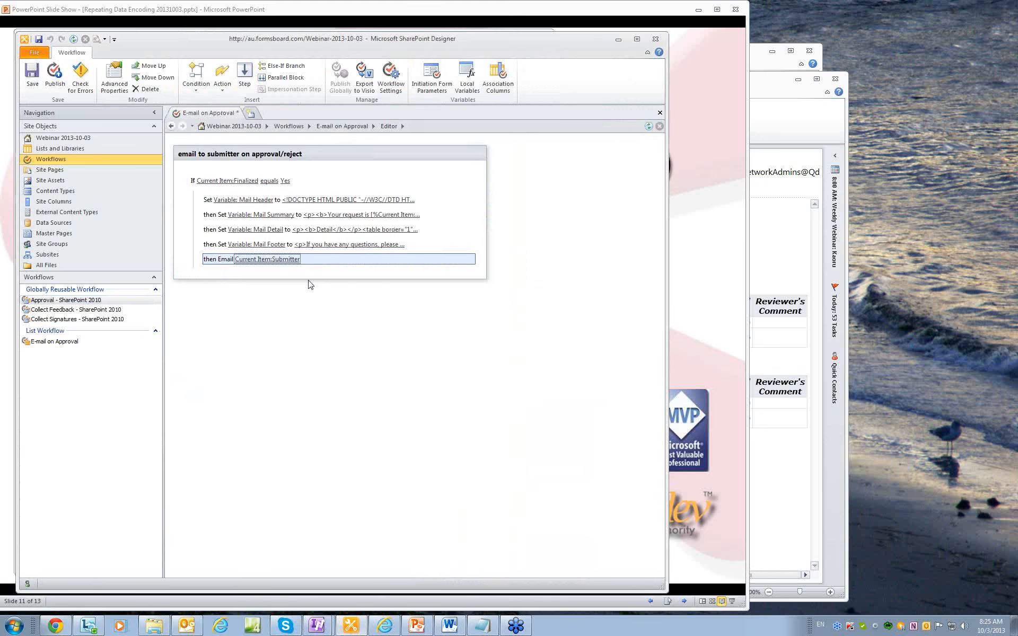
Add a 'Set Variable: Mail url' step after Mail Summary and open its String Builder.
{"action": "left_click", "coordinate": [247, 226]}
{"action": "type", "text": "s"}
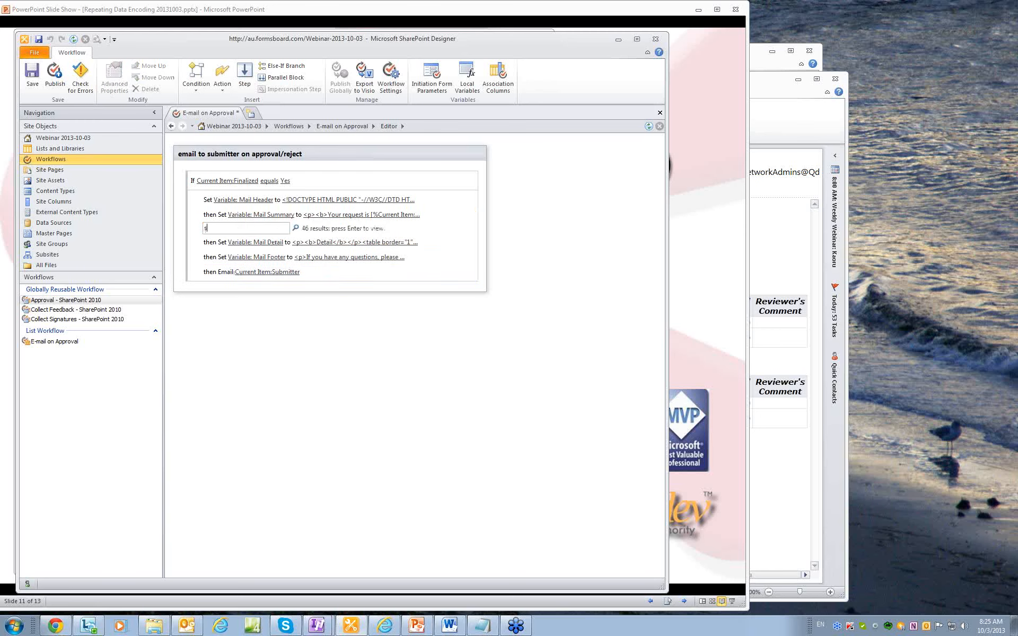
{"action": "type", "text": "et"}
{"action": "key", "text": "Return"}
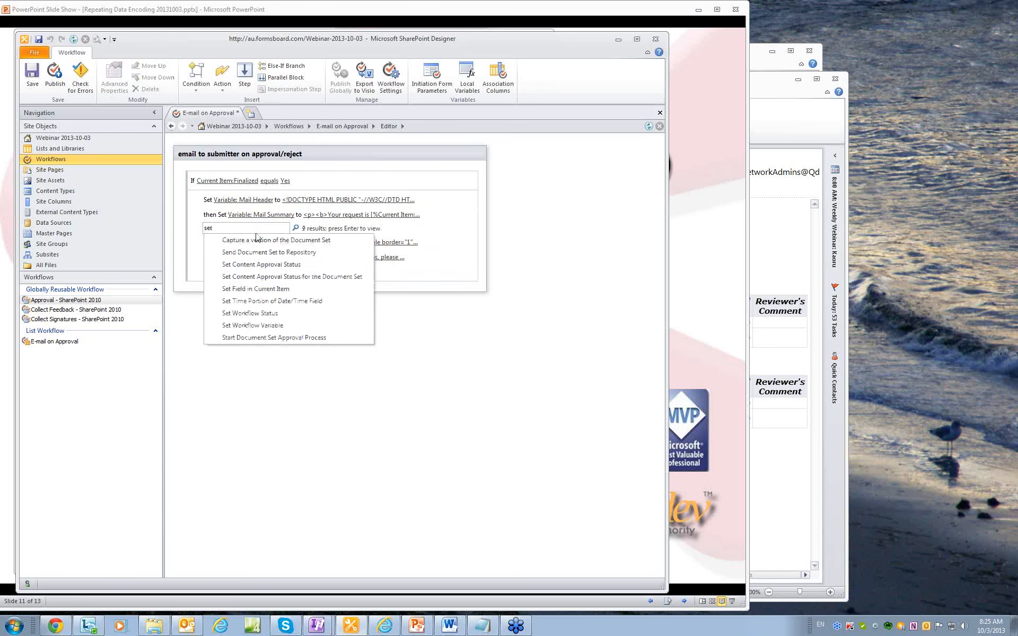
{"action": "left_click", "coordinate": [278, 325]}
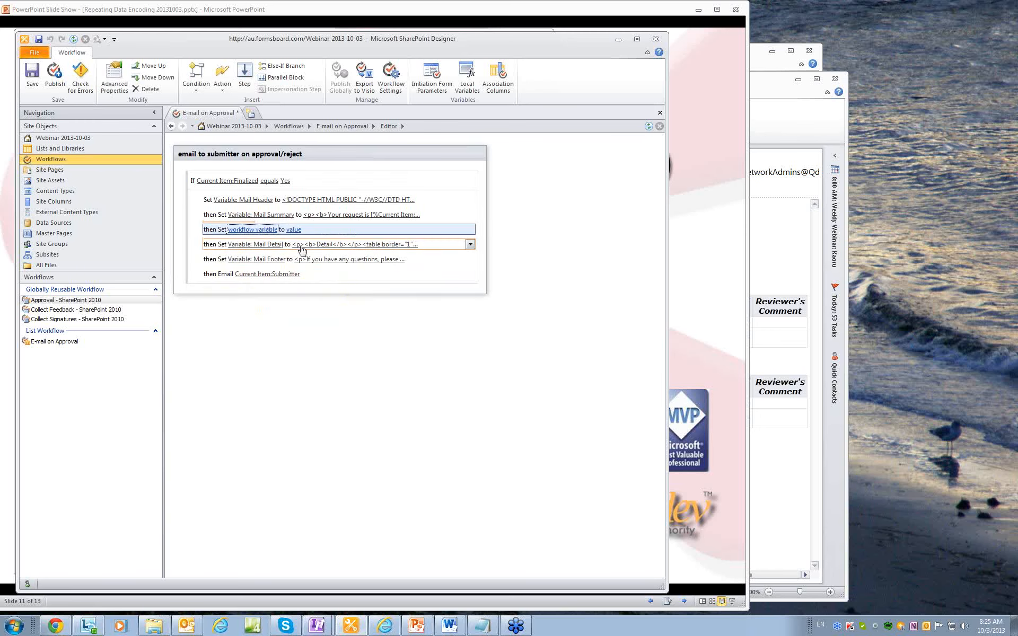
{"action": "left_click", "coordinate": [267, 230]}
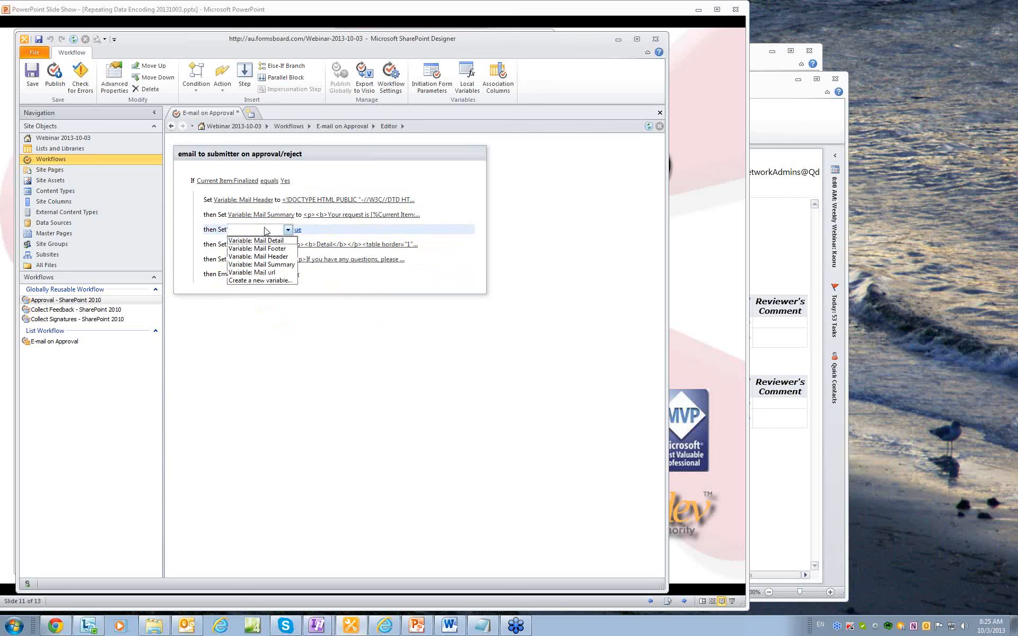
{"action": "left_click", "coordinate": [270, 272]}
{"action": "left_click", "coordinate": [291, 229]}
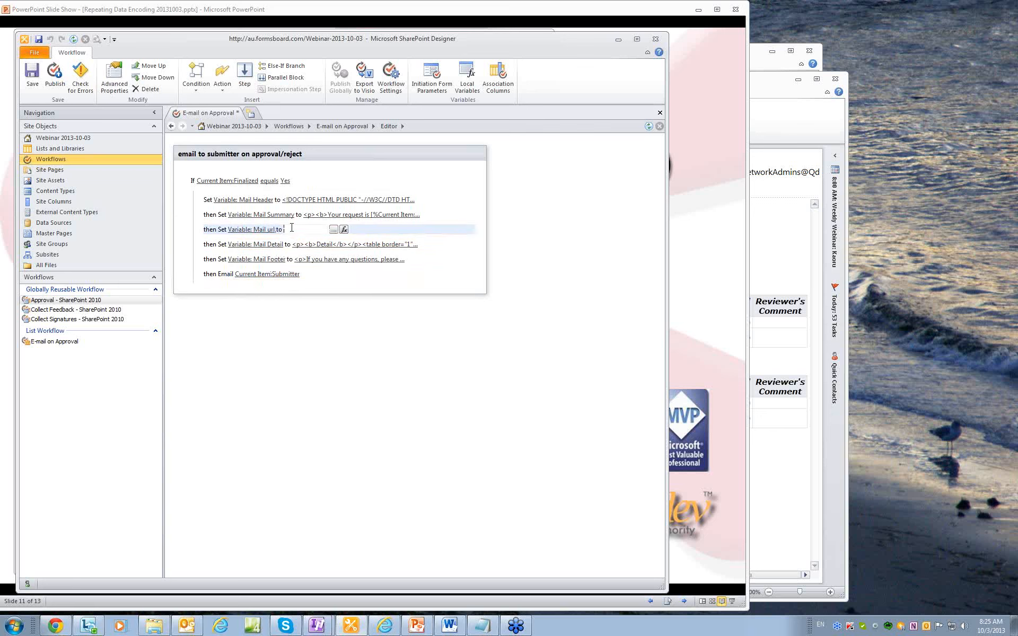
{"action": "left_click", "coordinate": [333, 229]}
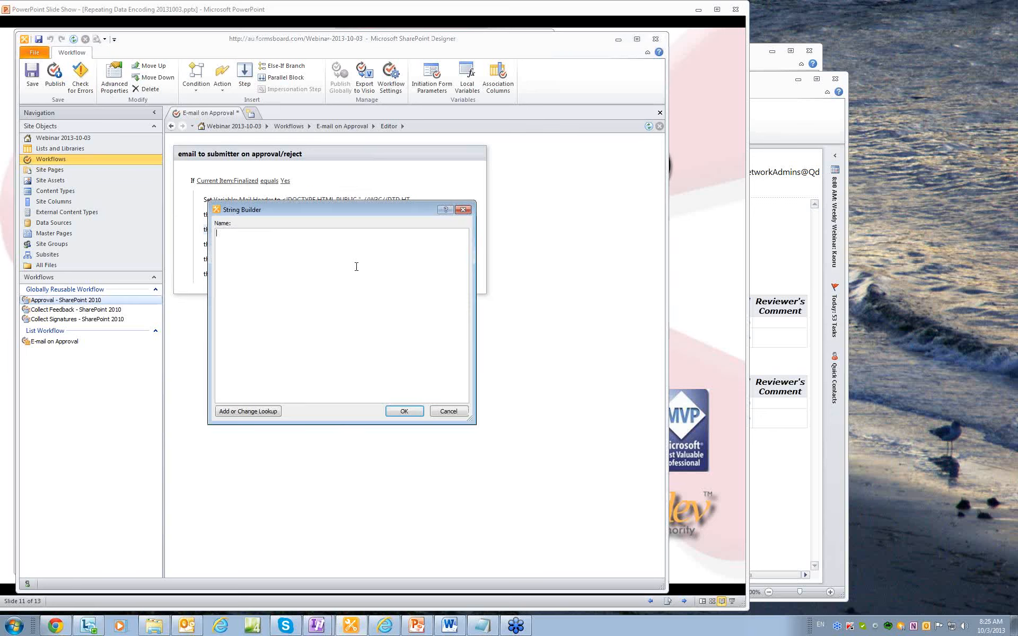
Paste the sample HTML link and replace its URL placeholder with Current Item's Encoded Absolute URL.
{"action": "key", "text": "ctrl+v"}
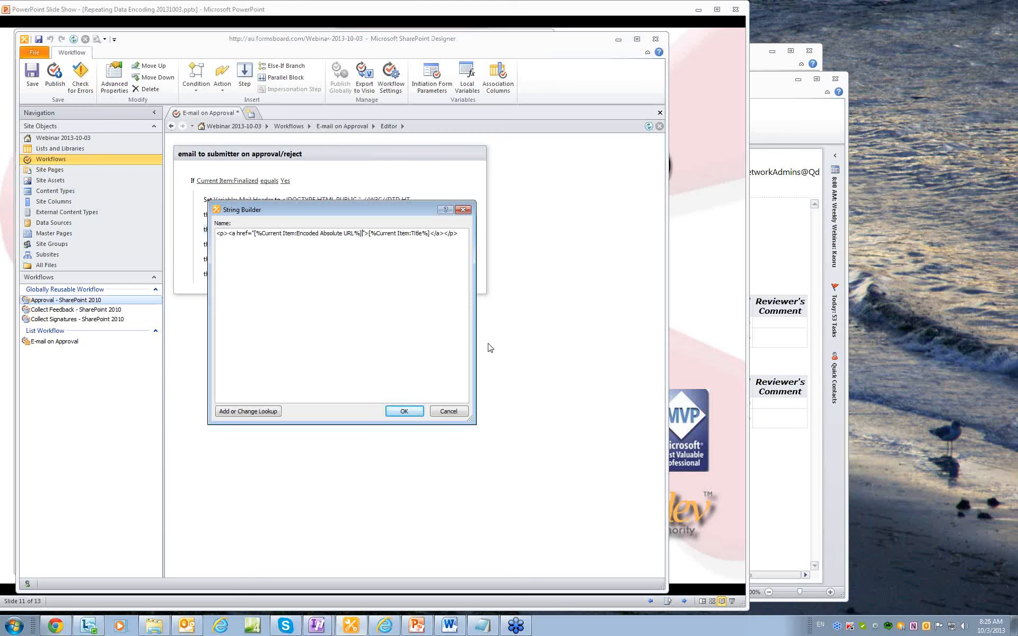
{"action": "key", "text": "shift+Left"}
{"action": "key", "text": "shift+Left"}
{"action": "key", "text": "shift+Left"}
{"action": "key", "text": "shift+Left"}
{"action": "key", "text": "shift+Left"}
{"action": "key", "text": "shift+Left"}
{"action": "key", "text": "shift+Left"}
{"action": "key", "text": "shift+Left"}
{"action": "key", "text": "shift+Left"}
{"action": "key", "text": "shift+Left"}
{"action": "key", "text": "shift+Left"}
{"action": "key", "text": "shift+Left"}
{"action": "key", "text": "shift+Left"}
{"action": "key", "text": "shift+Left"}
{"action": "key", "text": "shift+Left"}
{"action": "key", "text": "shift+Left"}
{"action": "key", "text": "shift+Left"}
{"action": "key", "text": "shift+Left"}
{"action": "key", "text": "shift+Left"}
{"action": "key", "text": "shift+Left"}
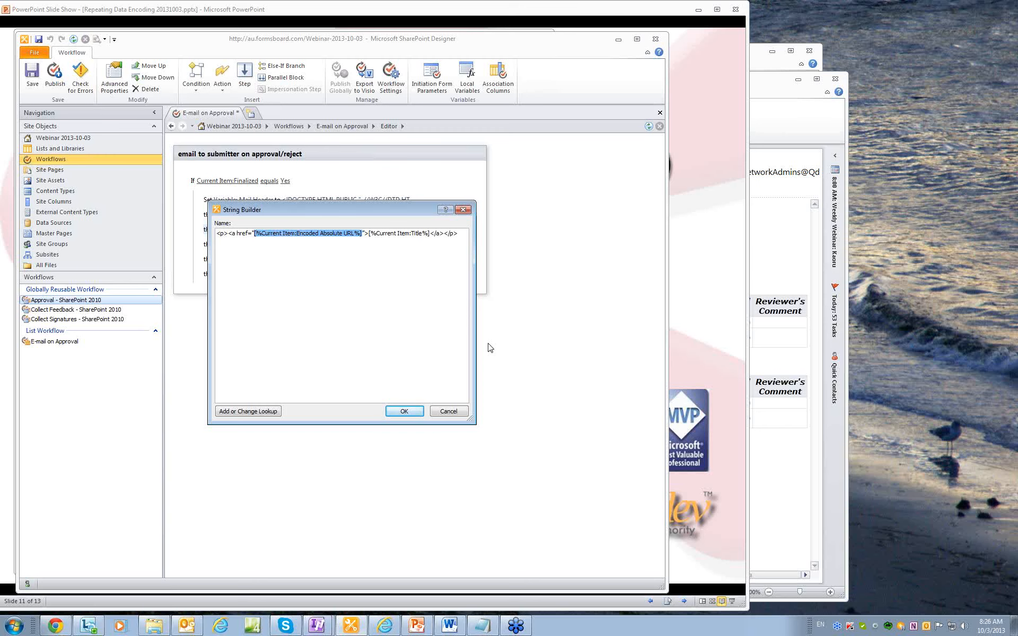
{"action": "left_click", "coordinate": [261, 414]}
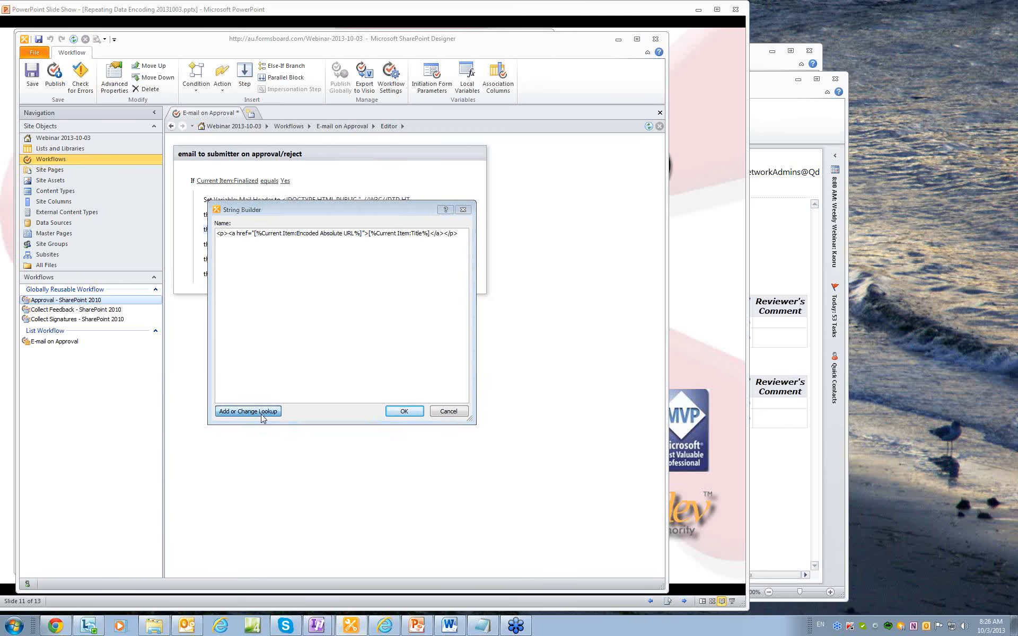
{"action": "left_click", "coordinate": [431, 322]}
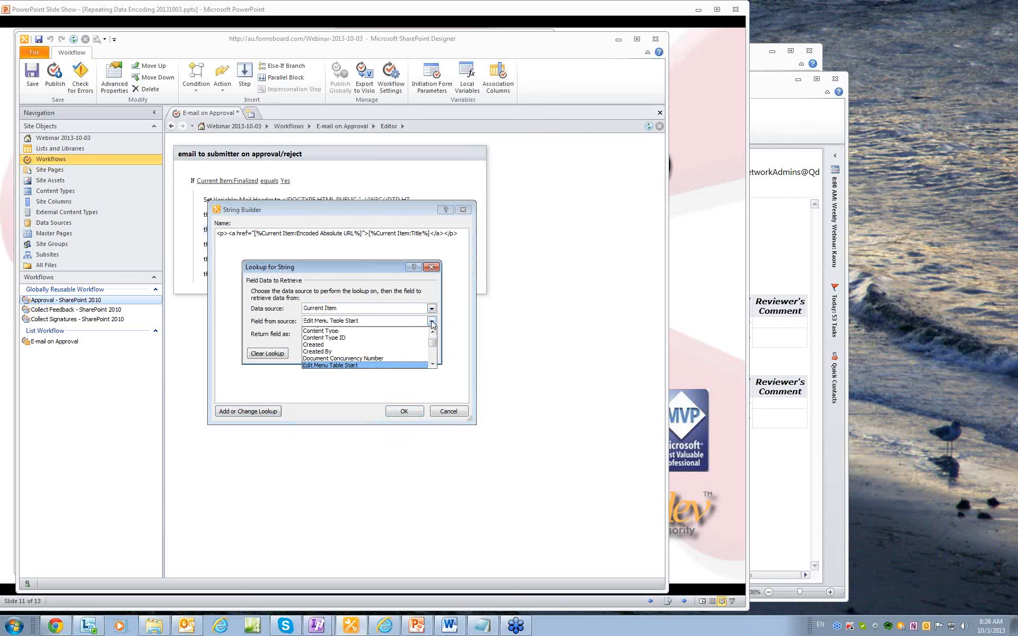
{"action": "left_click", "coordinate": [432, 364]}
{"action": "left_click", "coordinate": [432, 364]}
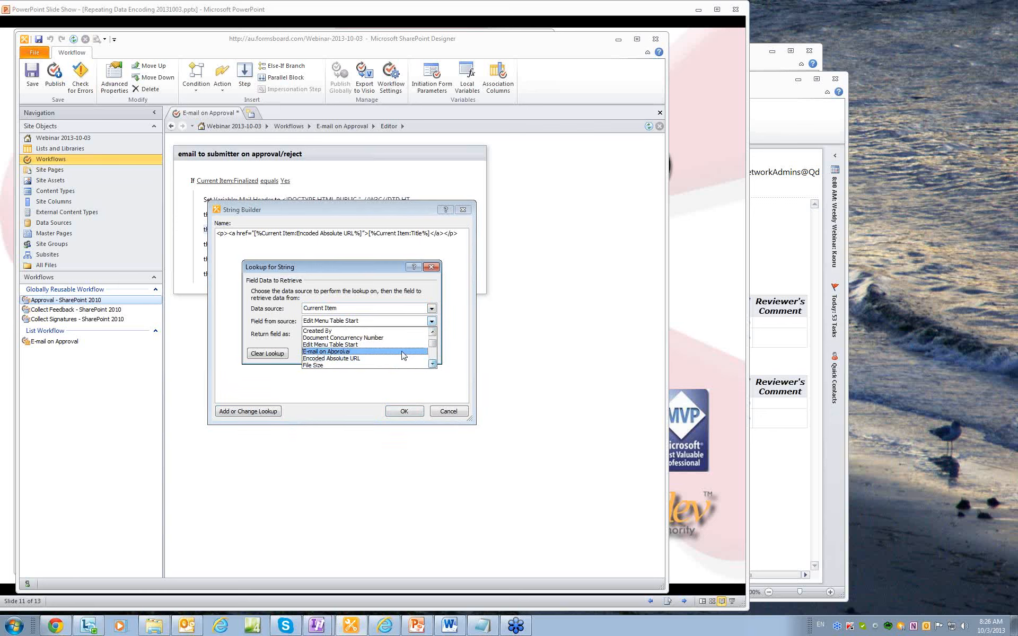
{"action": "left_click", "coordinate": [352, 359]}
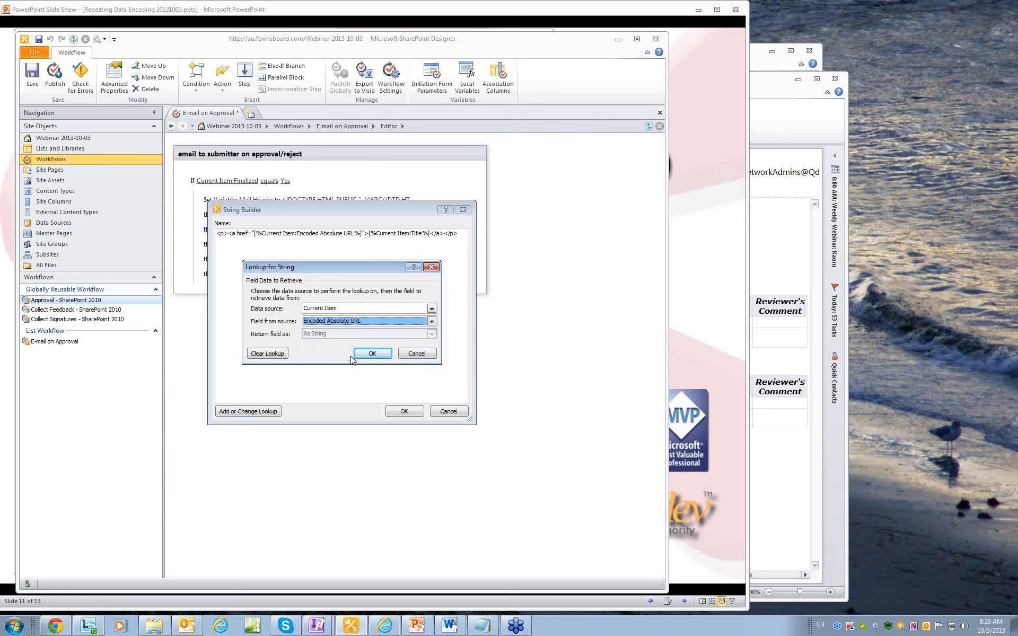
{"action": "left_click", "coordinate": [373, 353]}
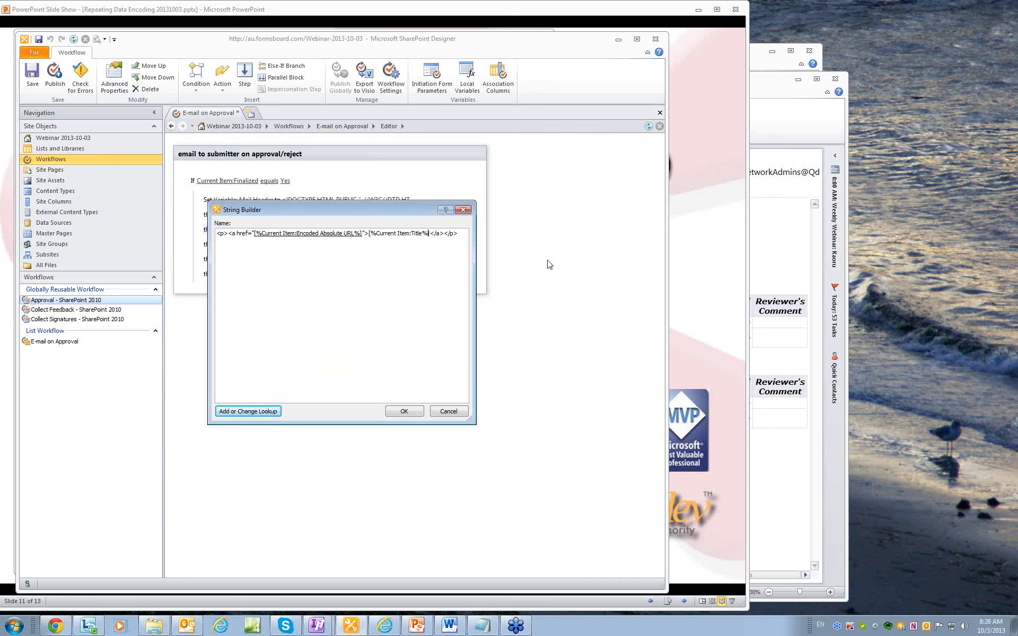
Replace the link-text placeholder with the Current Item's Title lookup and save Mail url's value.
{"action": "key", "text": "shift+Left"}
{"action": "key", "text": "shift+Left"}
{"action": "key", "text": "shift+Left"}
{"action": "key", "text": "shift+Left"}
{"action": "key", "text": "shift+Left"}
{"action": "key", "text": "shift+Left"}
{"action": "key", "text": "shift+Left"}
{"action": "key", "text": "shift+Left"}
{"action": "key", "text": "shift+Left"}
{"action": "key", "text": "shift+Left"}
{"action": "key", "text": "shift+Left"}
{"action": "left_click", "coordinate": [264, 411]}
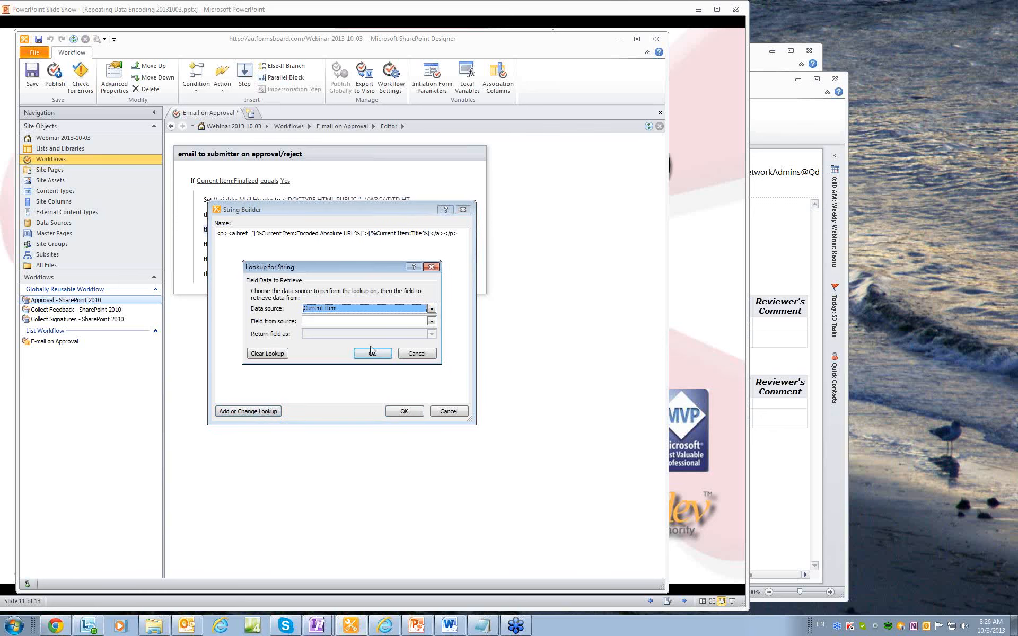
{"action": "left_click", "coordinate": [399, 326]}
{"action": "scroll", "coordinate": [435, 351], "scroll_direction": "down", "scroll_amount": 1}
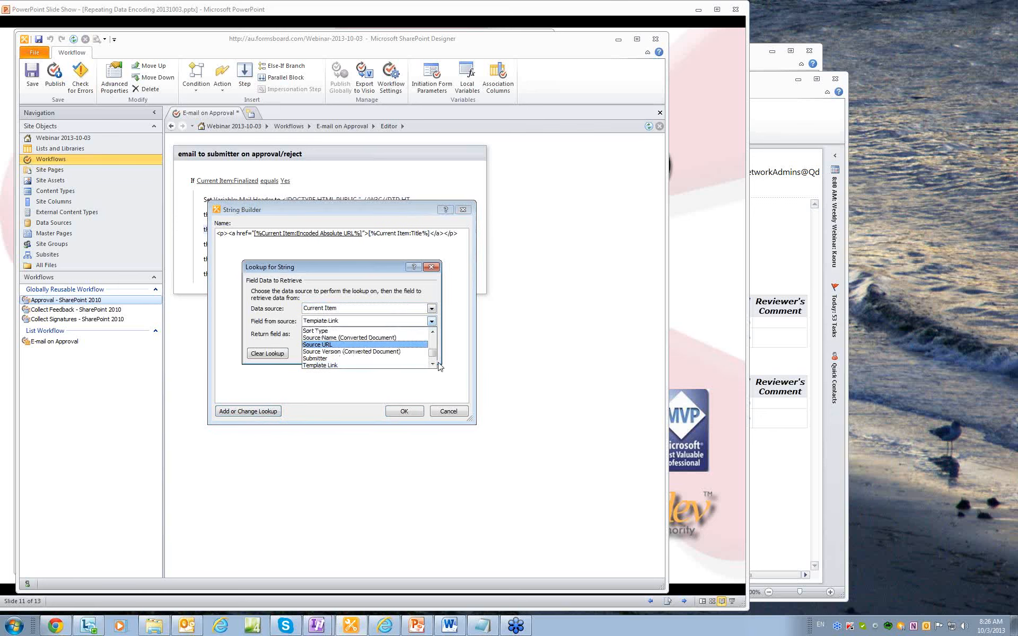
{"action": "scroll", "coordinate": [433, 366], "scroll_direction": "down", "scroll_amount": 2}
{"action": "left_click", "coordinate": [371, 364]}
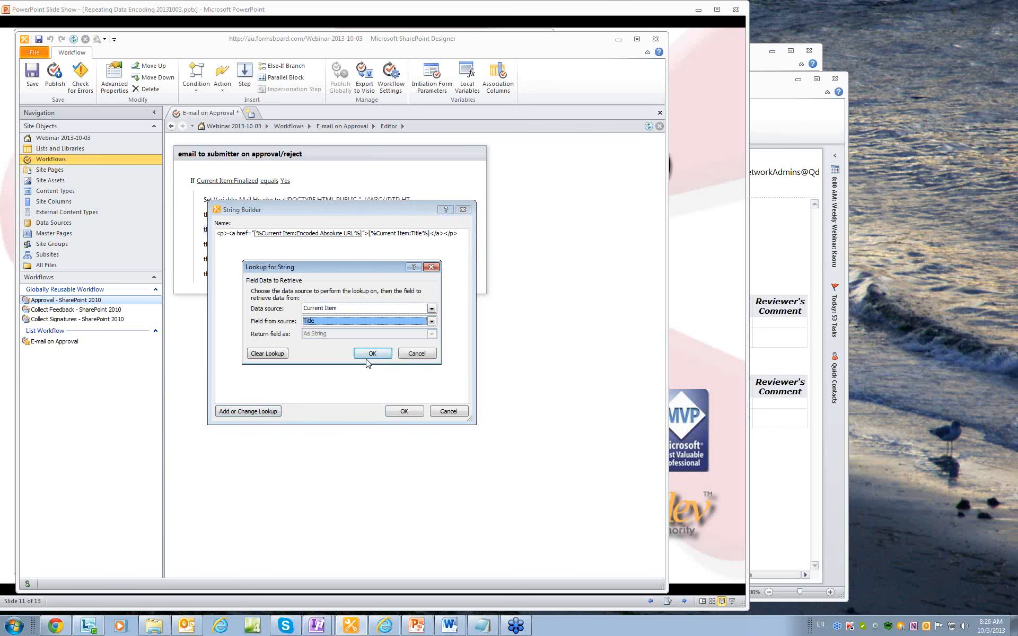
{"action": "left_click", "coordinate": [373, 355]}
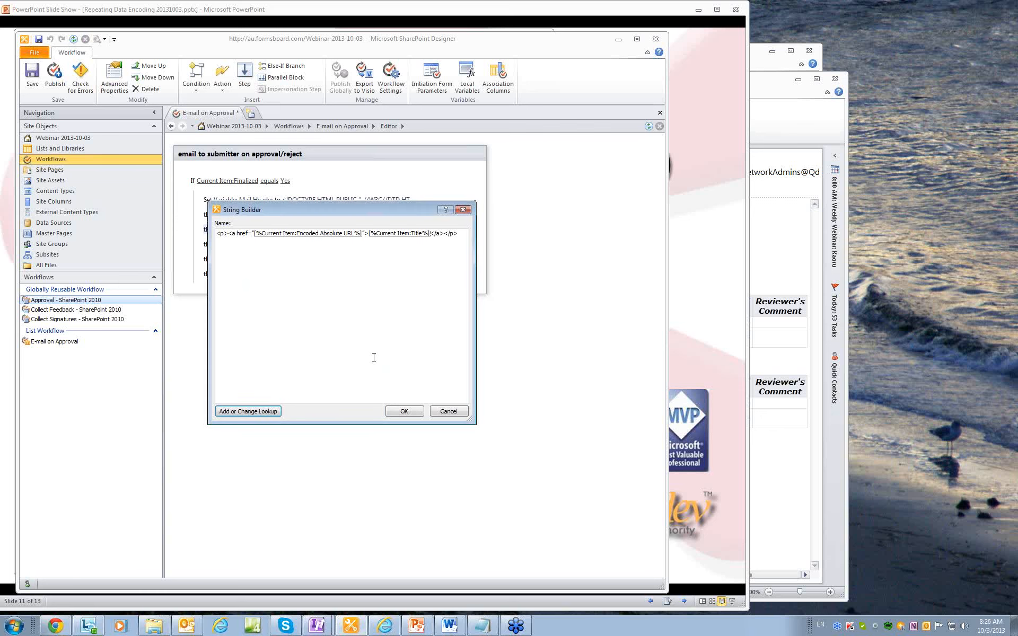
{"action": "left_click", "coordinate": [401, 412]}
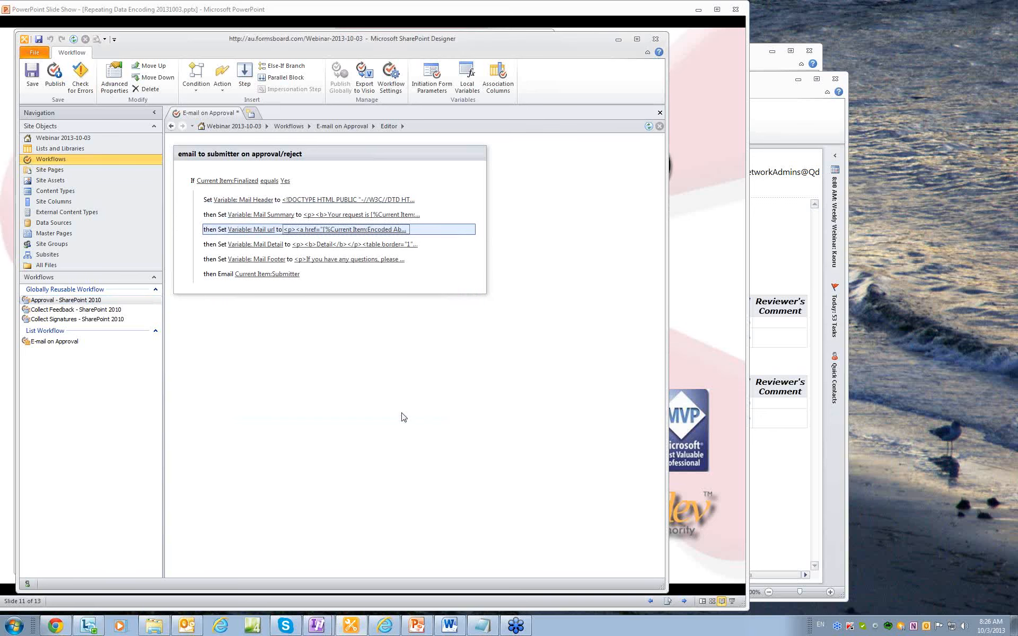
Insert the Variable: Mail url lookup right after Mail Summary in the email body, save, and republish.
{"action": "left_click", "coordinate": [286, 276]}
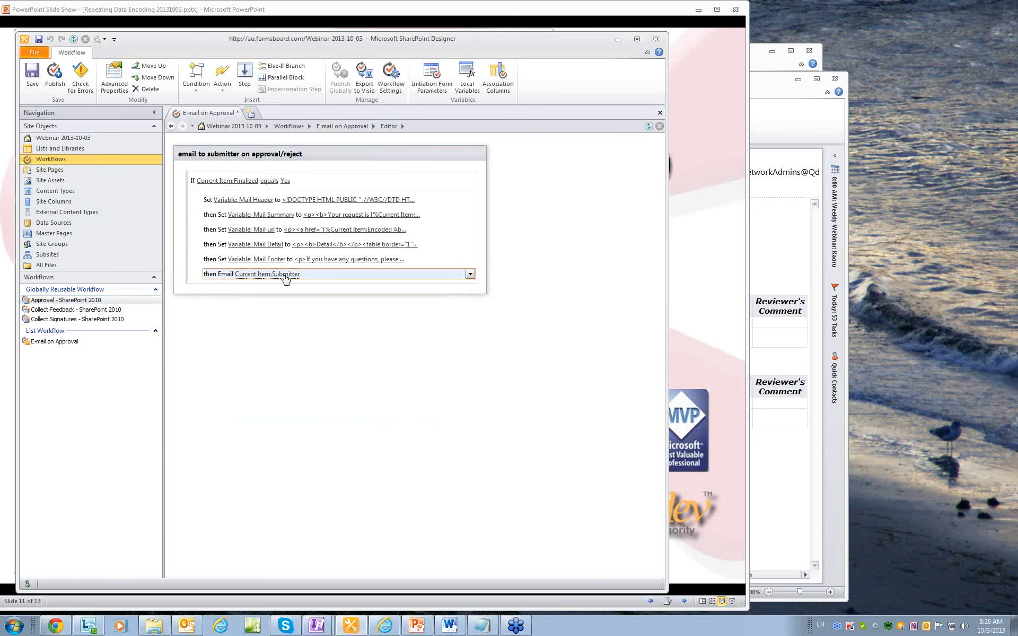
{"action": "left_click", "coordinate": [285, 277]}
{"action": "left_click", "coordinate": [362, 258]}
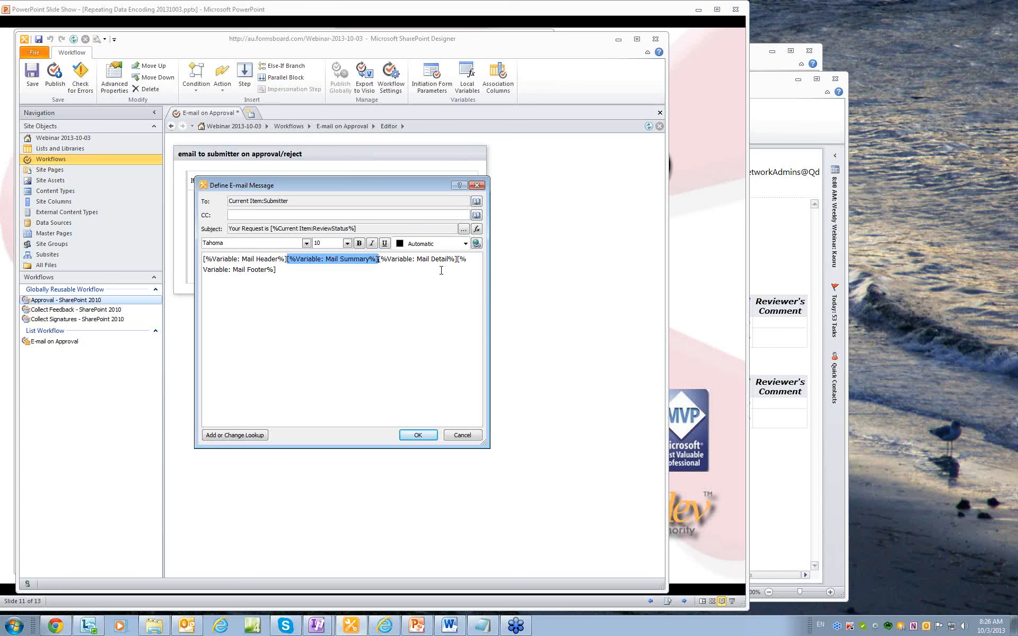
{"action": "key", "text": "Right"}
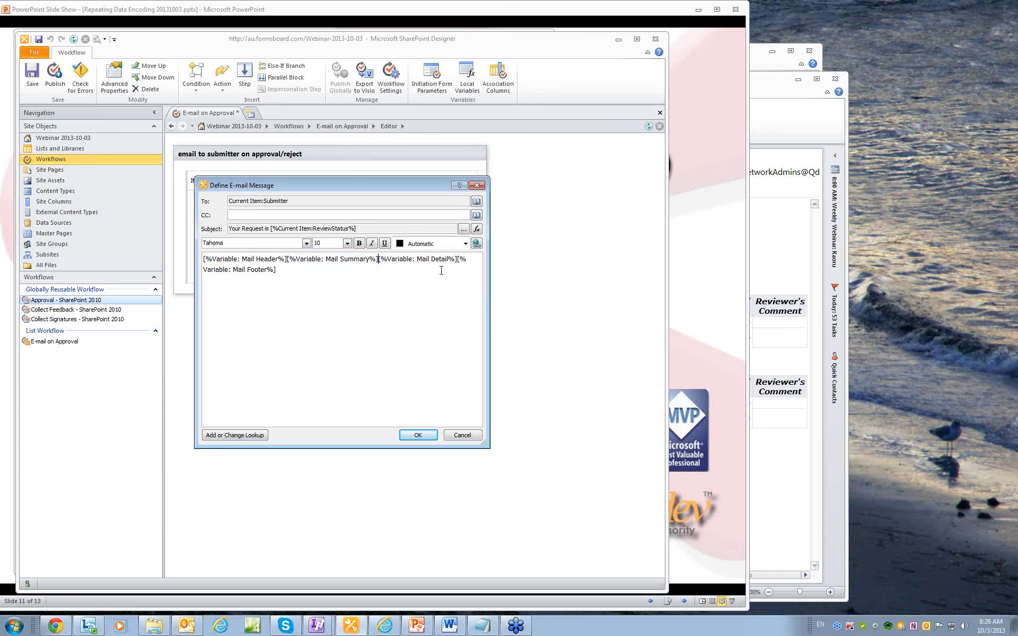
{"action": "left_click", "coordinate": [248, 438]}
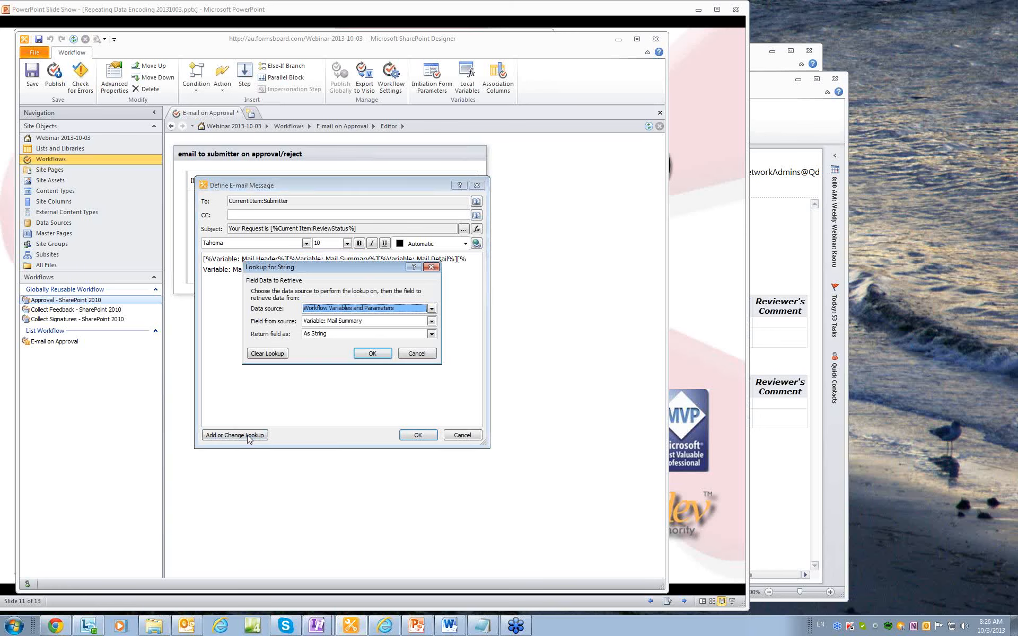
{"action": "left_click", "coordinate": [432, 320]}
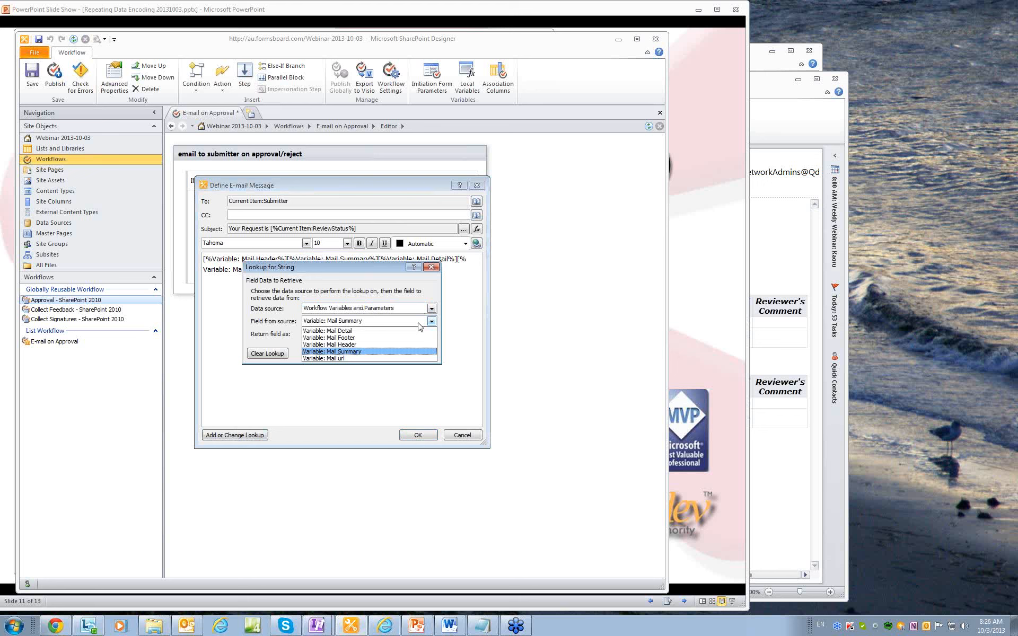
{"action": "left_click", "coordinate": [371, 354]}
{"action": "left_click", "coordinate": [372, 354]}
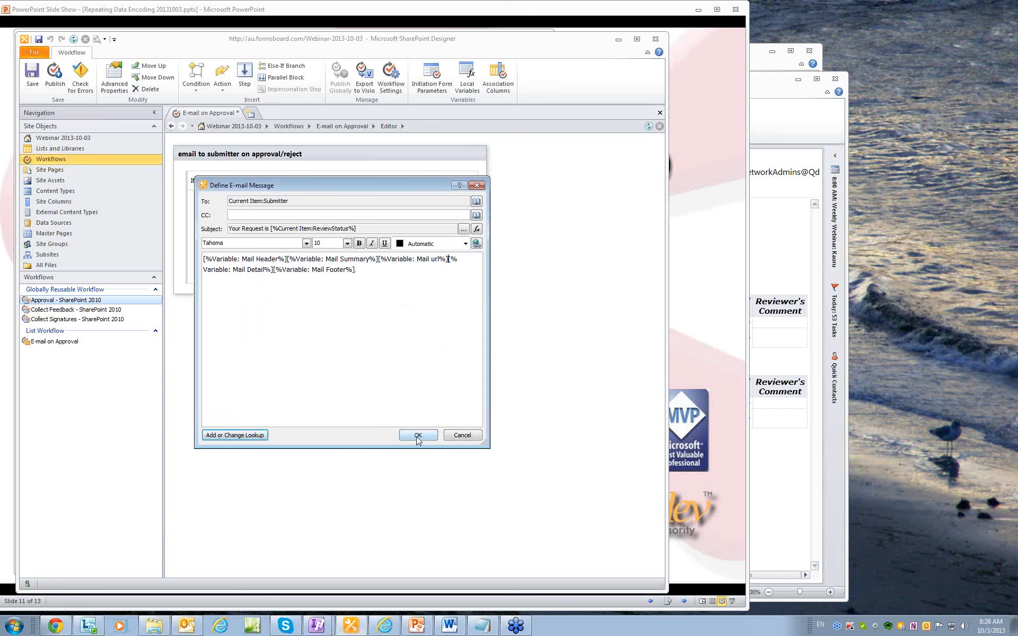
{"action": "left_click", "coordinate": [417, 435]}
{"action": "left_click", "coordinate": [56, 73]}
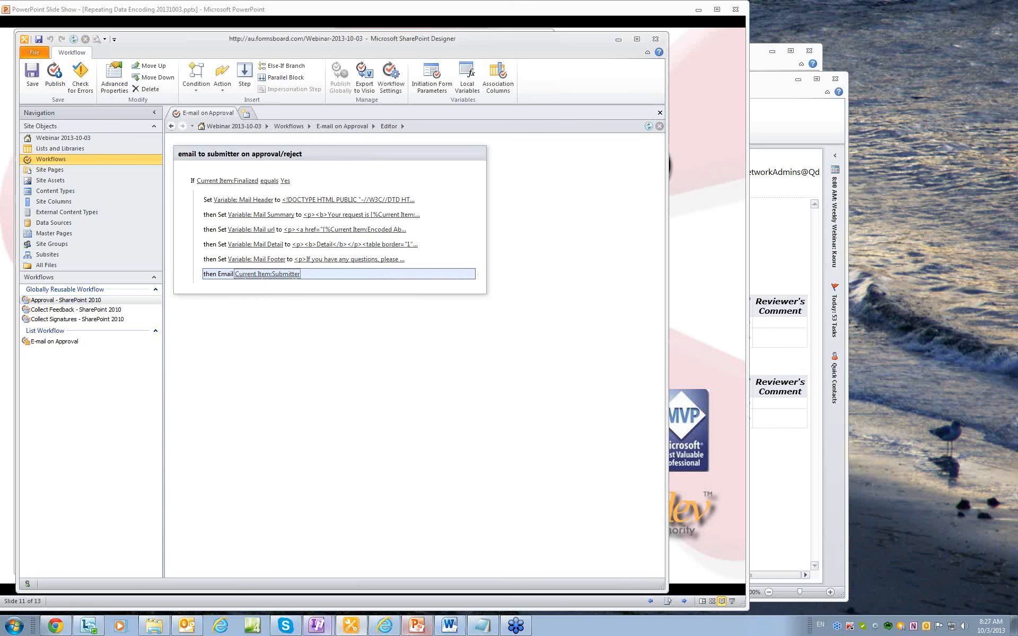
Start a new ExpenseApproval request form with description 'test 3' and begin entering the submitter's name.
{"action": "left_click", "coordinate": [374, 629]}
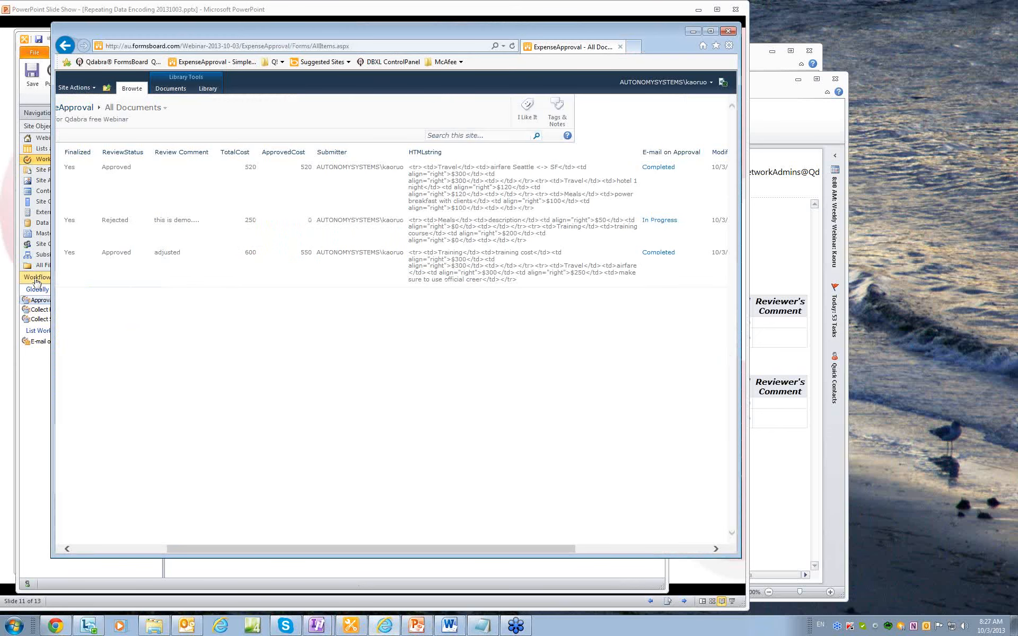
{"action": "left_click_drag", "start_coordinate": [215, 549], "coordinate": [175, 549]}
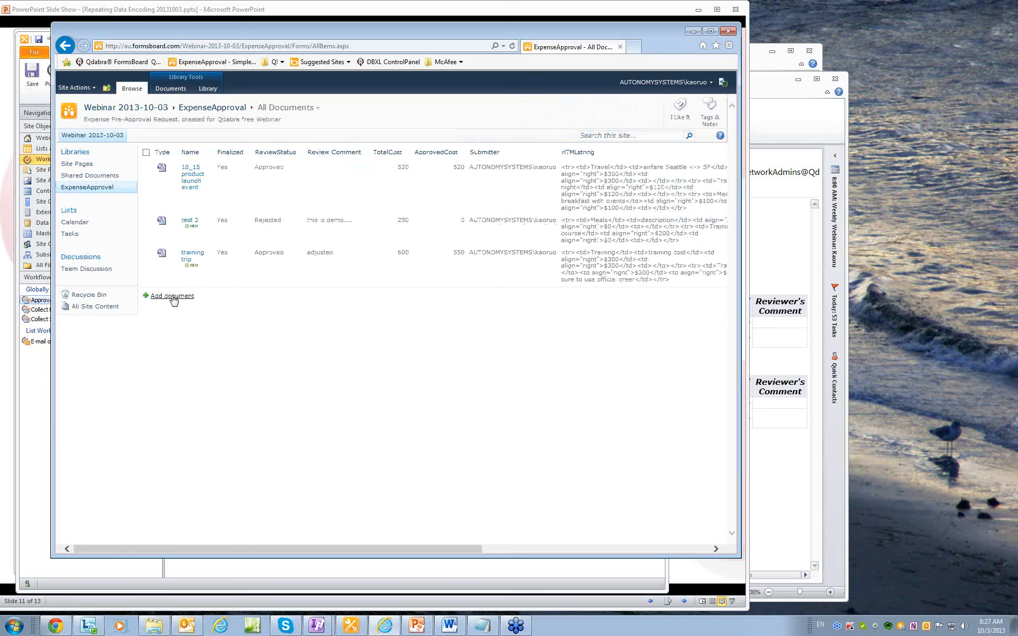
{"action": "left_click", "coordinate": [172, 298]}
{"action": "left_click", "coordinate": [335, 187]}
{"action": "type", "text": "test 3"}
{"action": "left_click", "coordinate": [333, 200]}
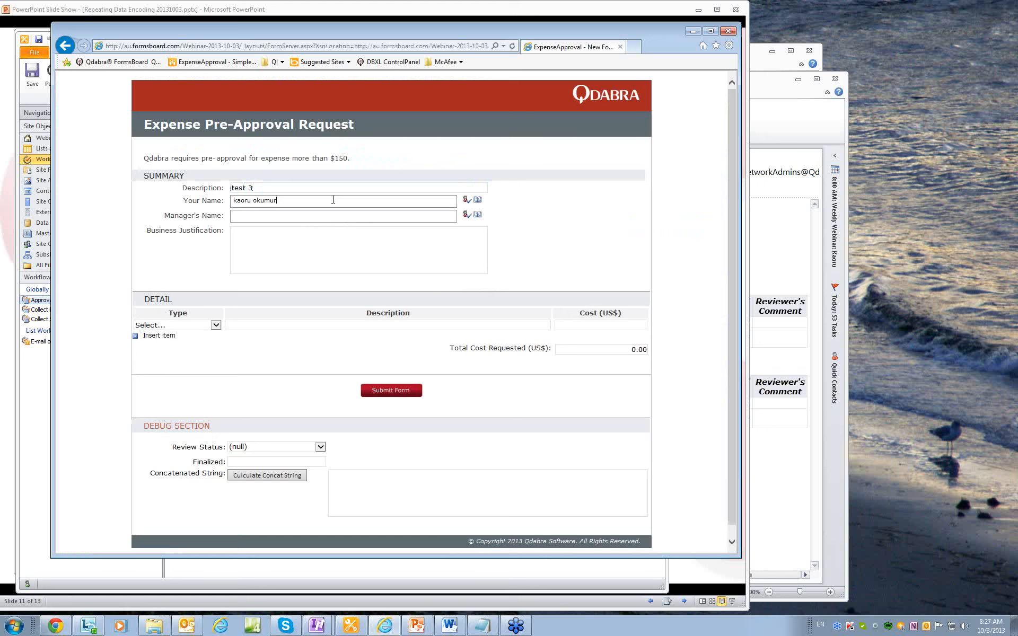
Fill in the submitter's name, the manager's name, and a business justification beginning 'for'.
{"action": "key", "text": "Tab"}
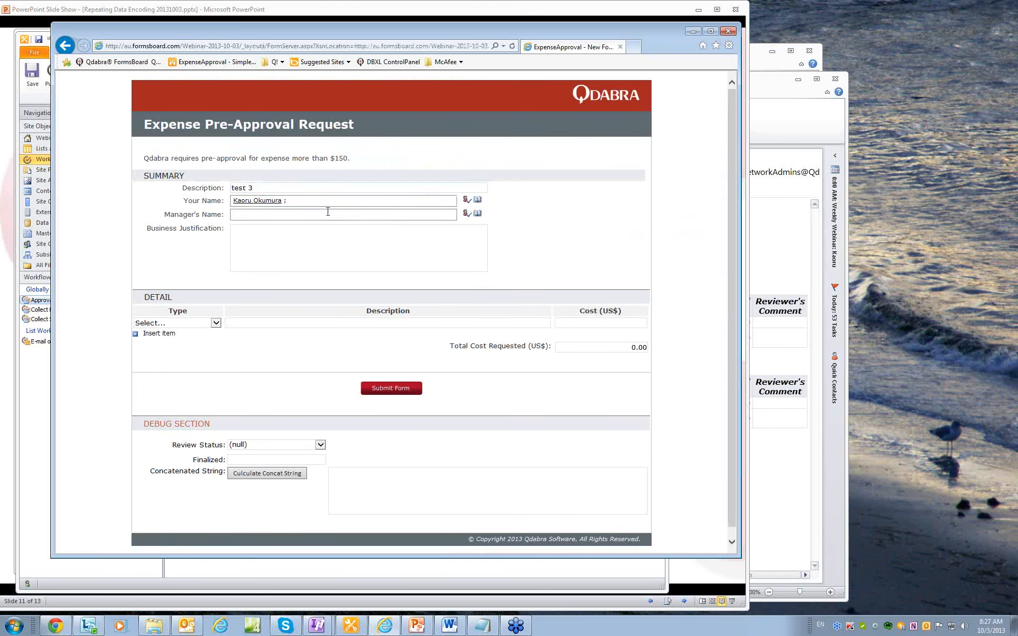
{"action": "left_click", "coordinate": [327, 212]}
{"action": "left_click", "coordinate": [310, 256]}
{"action": "type", "text": "for url...."}
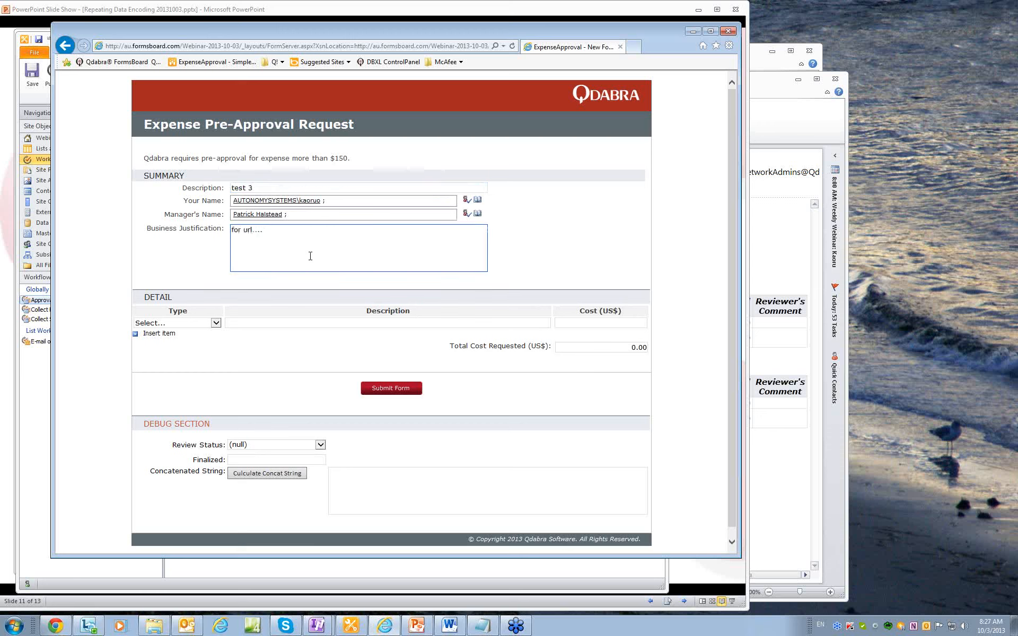
Add the first expense item as Supplies with description 'descr' and cost 200.
{"action": "left_click", "coordinate": [195, 324]}
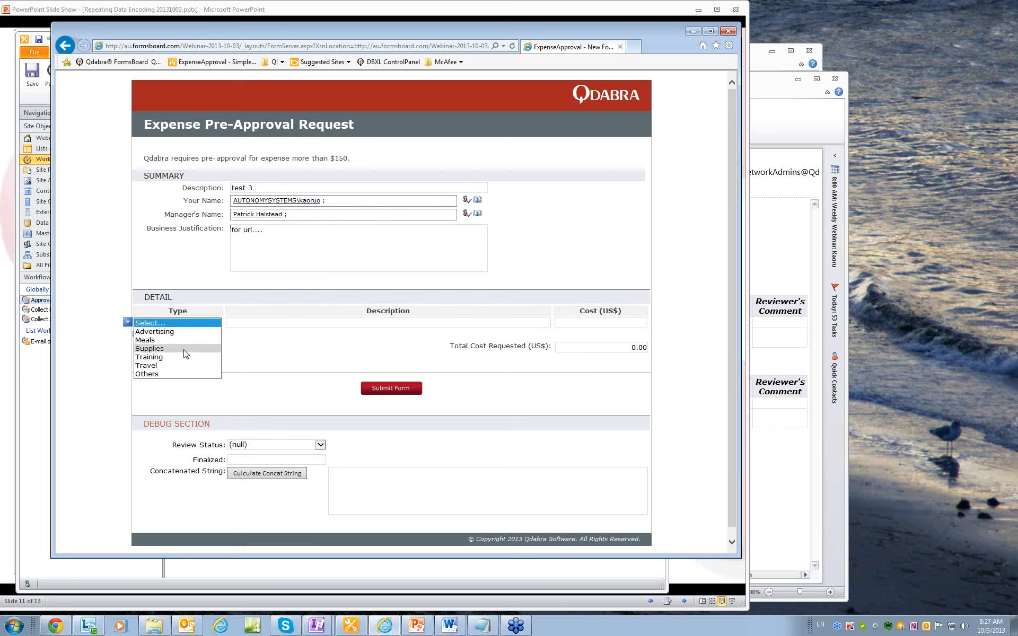
{"action": "left_click", "coordinate": [185, 349]}
{"action": "left_click", "coordinate": [285, 325]}
{"action": "type", "text": "description"}
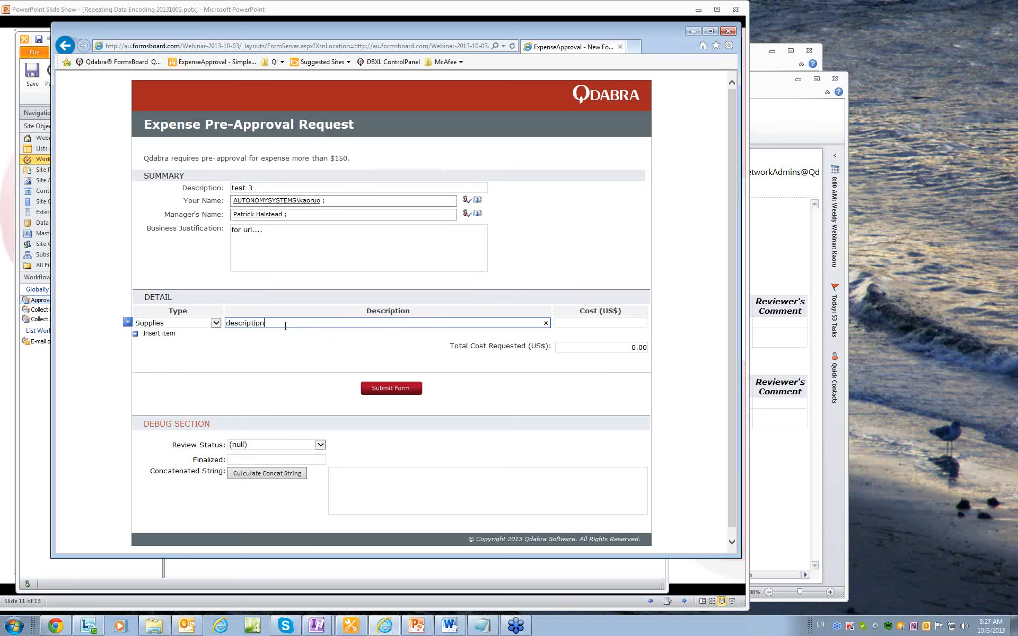
{"action": "left_click", "coordinate": [574, 323]}
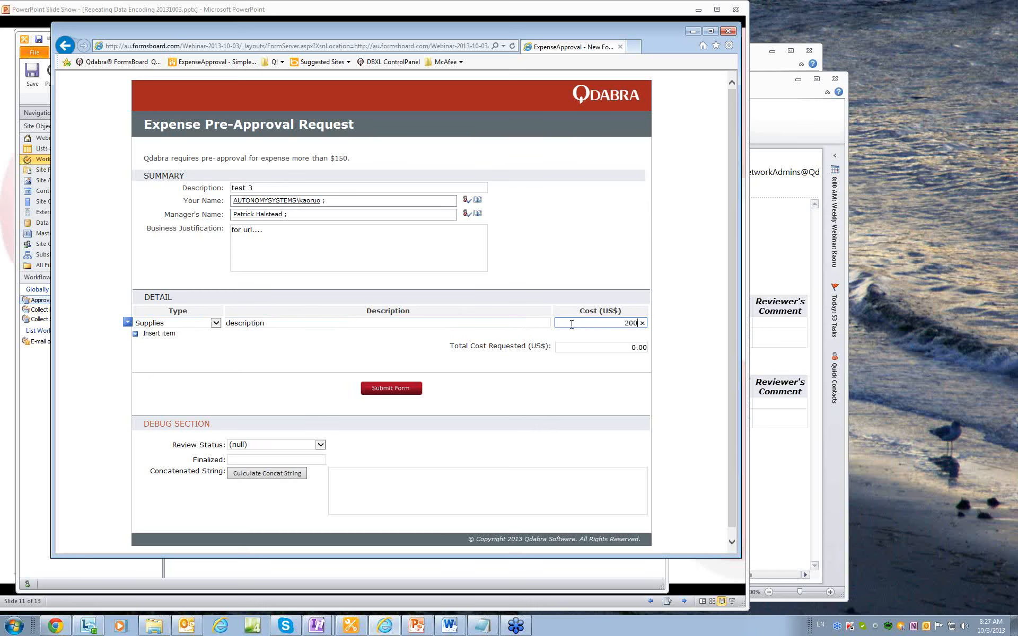
Add a second Supplies item costing 200, bringing the total to 400, and submit the form.
{"action": "left_click", "coordinate": [159, 333]}
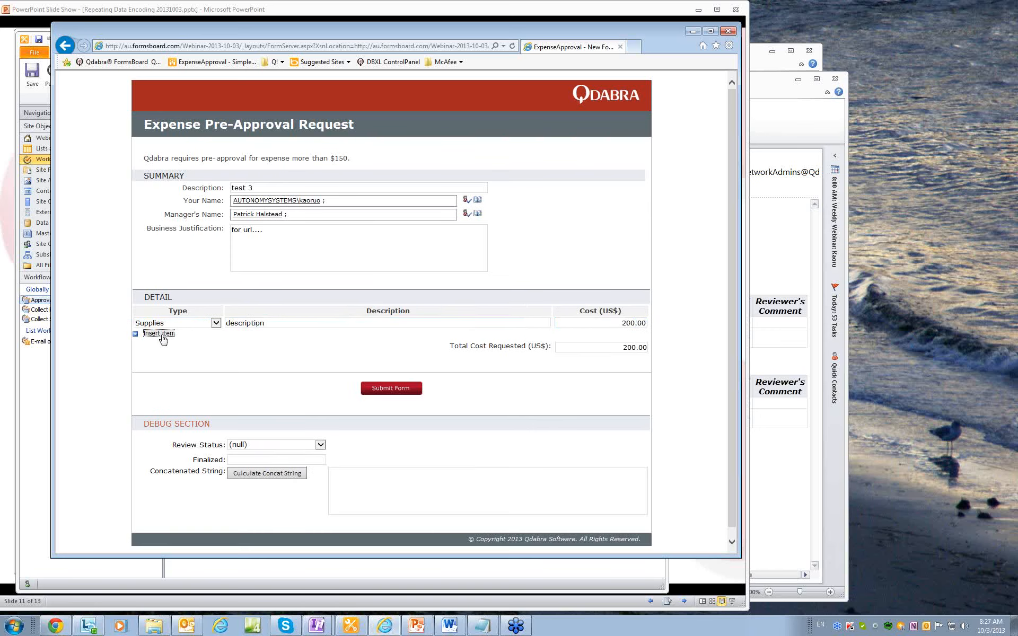
{"action": "left_click", "coordinate": [162, 335]}
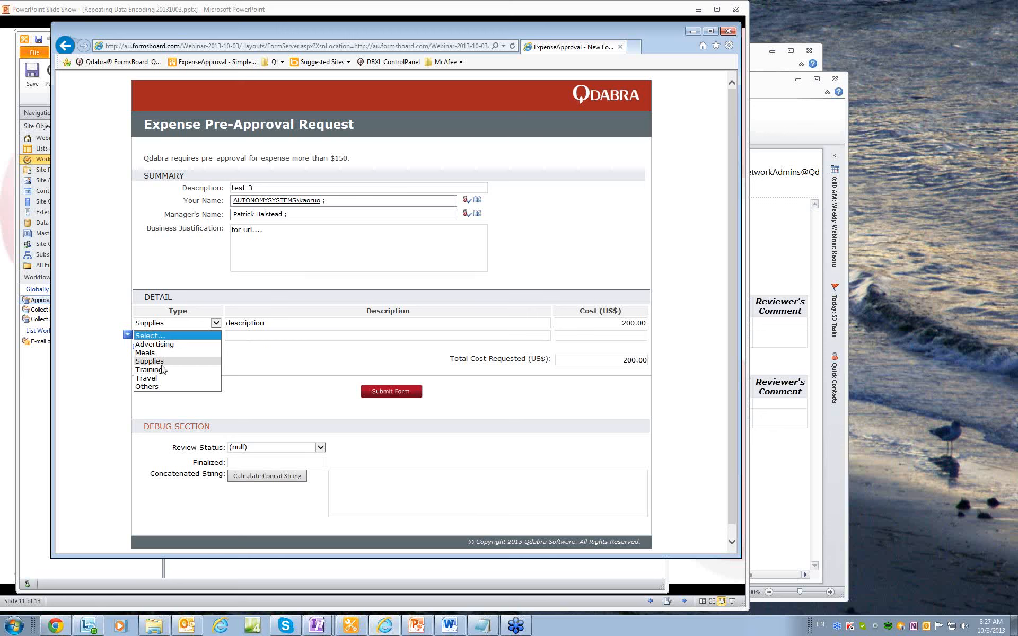
{"action": "left_click", "coordinate": [162, 363]}
{"action": "left_click", "coordinate": [273, 336]}
{"action": "type", "text": "descript"}
{"action": "key", "text": "BackSpace"}
{"action": "key", "text": "BackSpace"}
{"action": "key", "text": "BackSpace"}
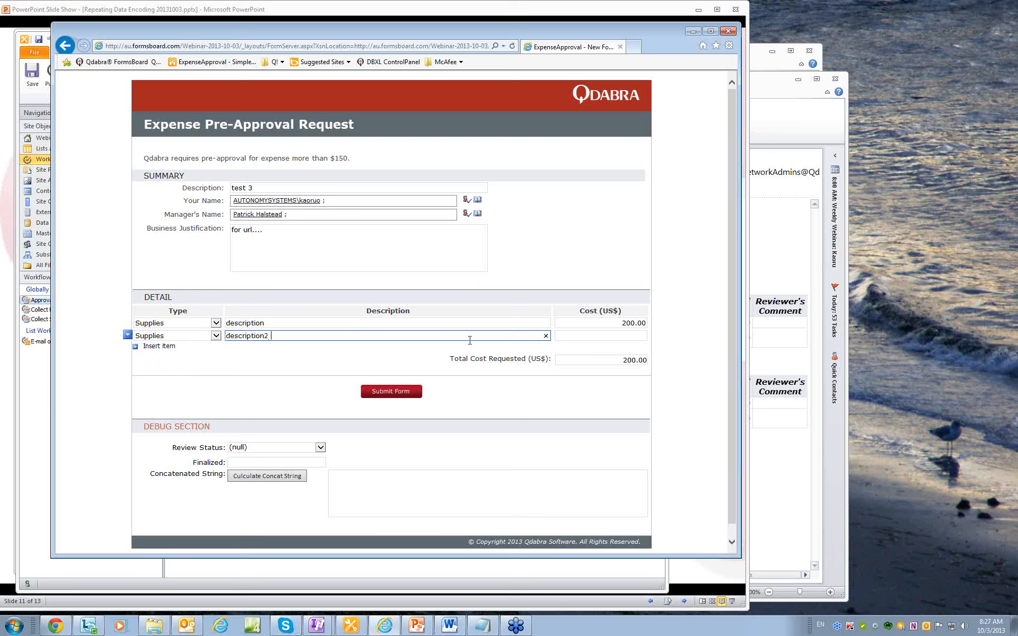
{"action": "left_click", "coordinate": [605, 336]}
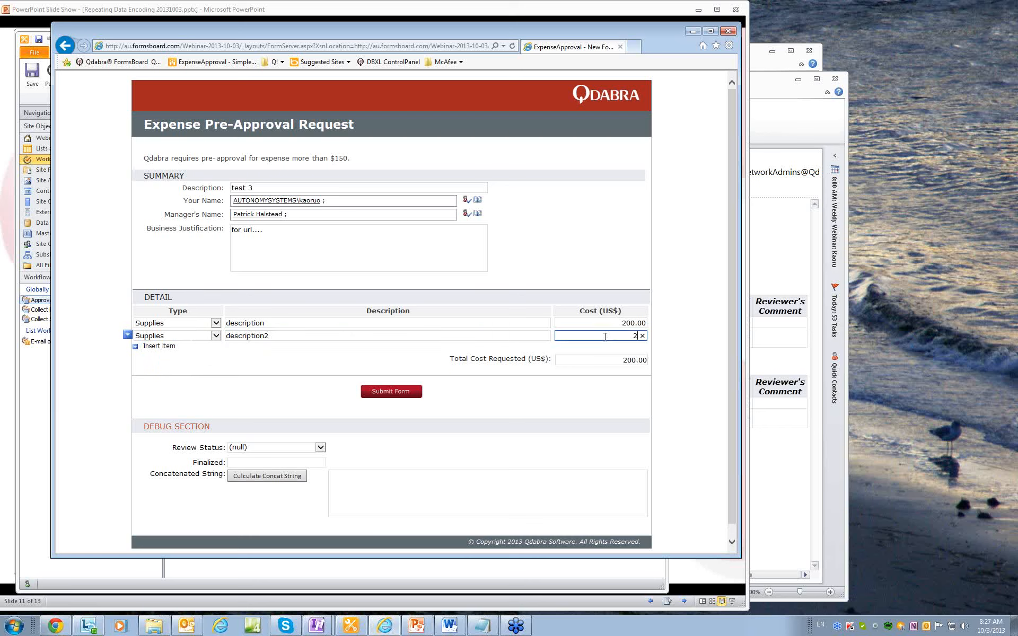
{"action": "left_click", "coordinate": [618, 473]}
{"action": "left_click", "coordinate": [403, 392]}
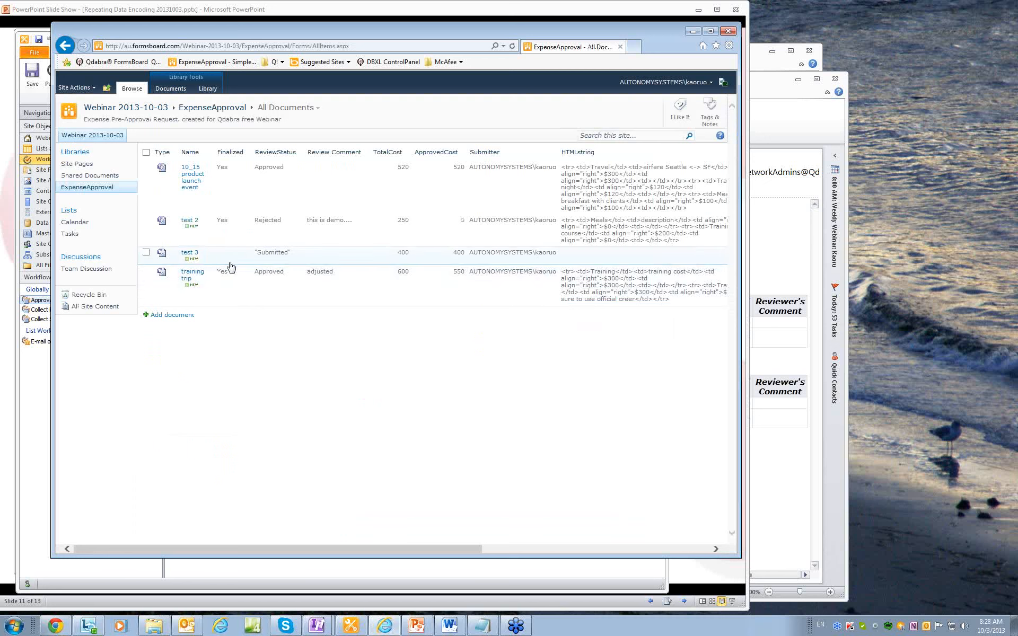
Open test 3, choose Approve with review comment 'aaaaaa', and submit the decision.
{"action": "left_click", "coordinate": [190, 253]}
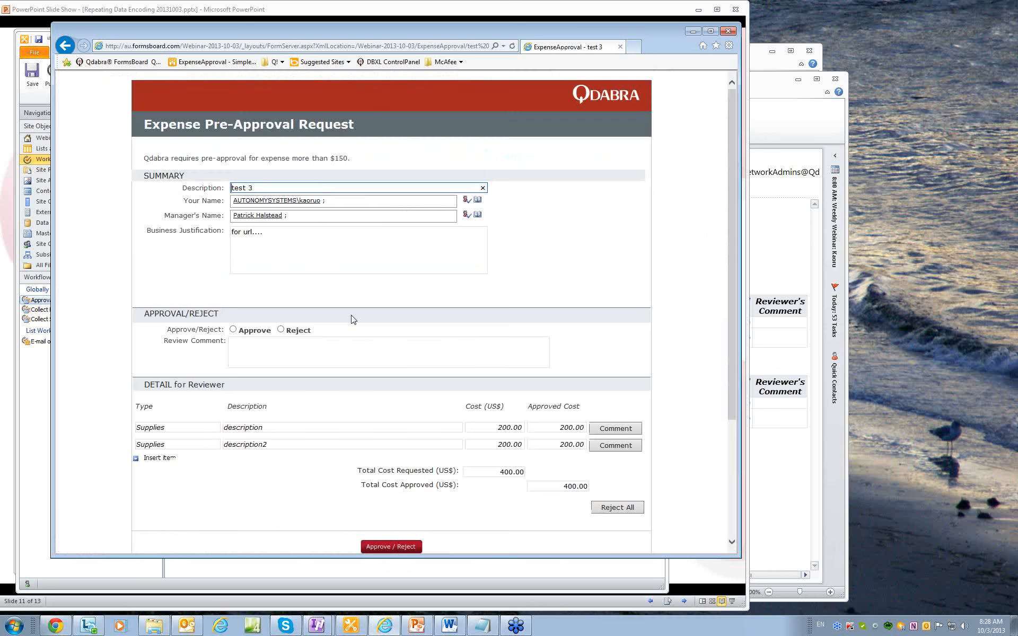
{"action": "left_click", "coordinate": [233, 328]}
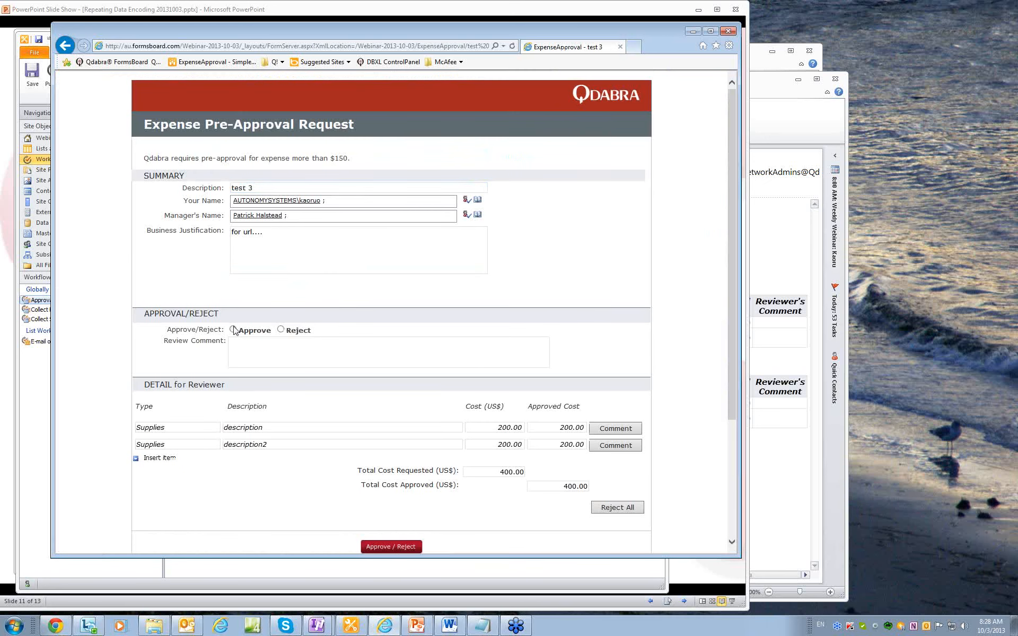
{"action": "left_click", "coordinate": [243, 345]}
{"action": "type", "text": "aaaaaa"}
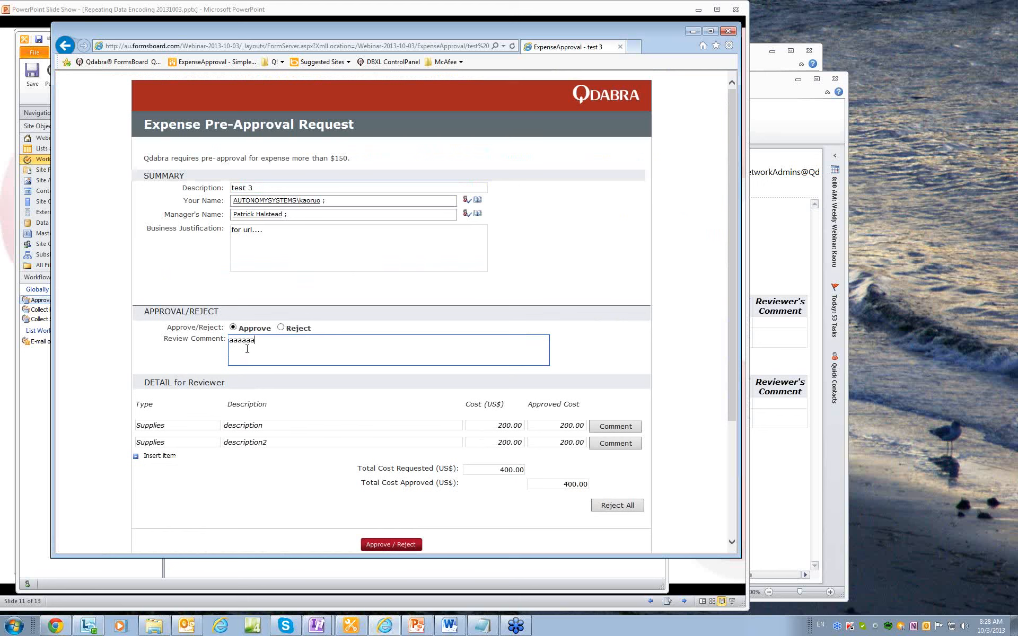
{"action": "left_click", "coordinate": [402, 544]}
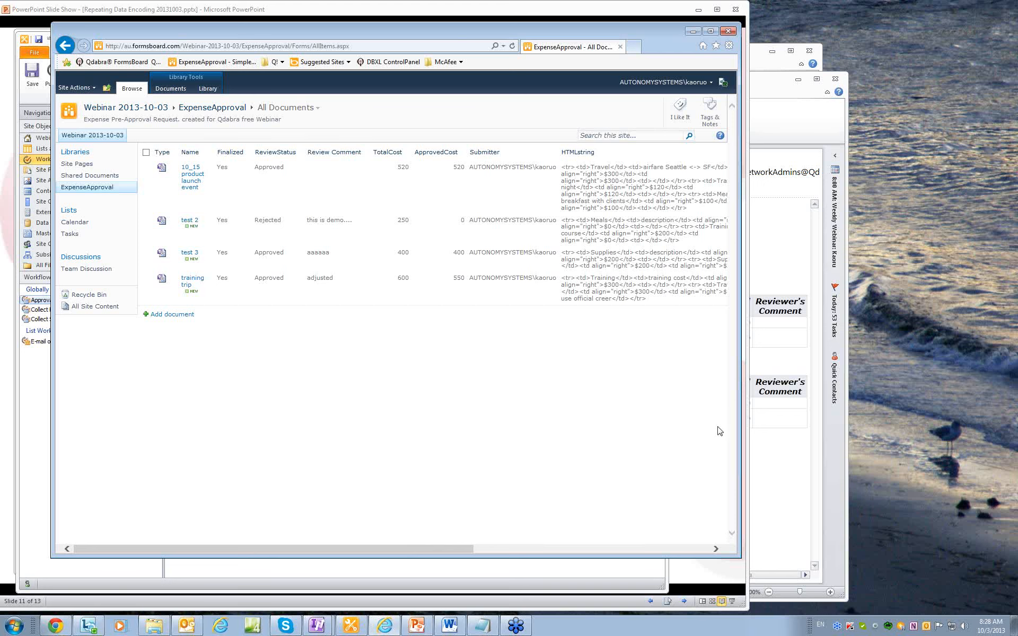
{"action": "left_click", "coordinate": [803, 118]}
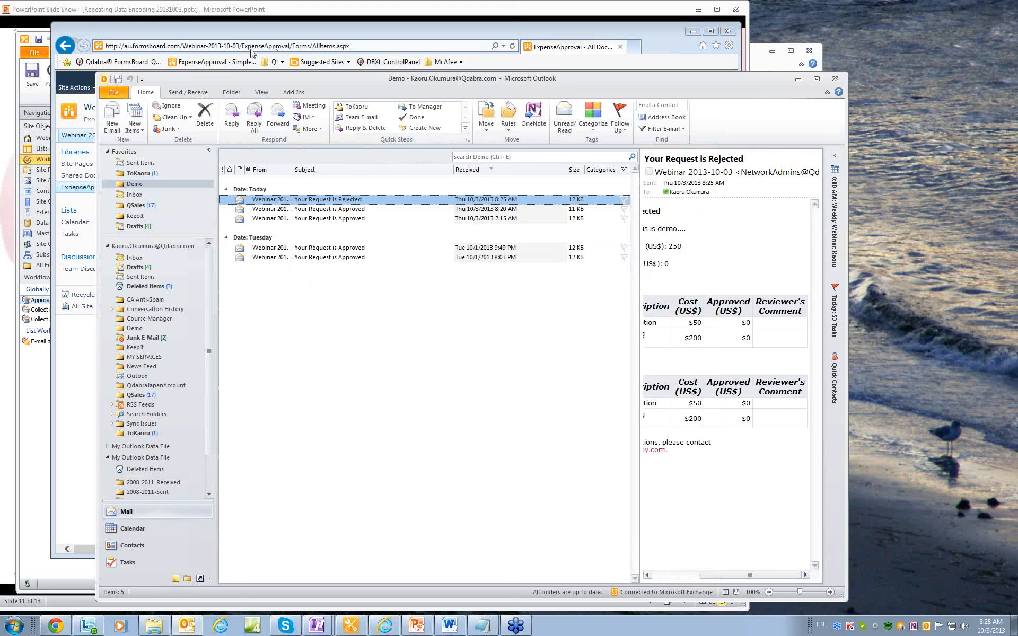
Fetch new mail and open the 8:29 AM approval email showing 400 requested and approved.
{"action": "left_click", "coordinate": [118, 79]}
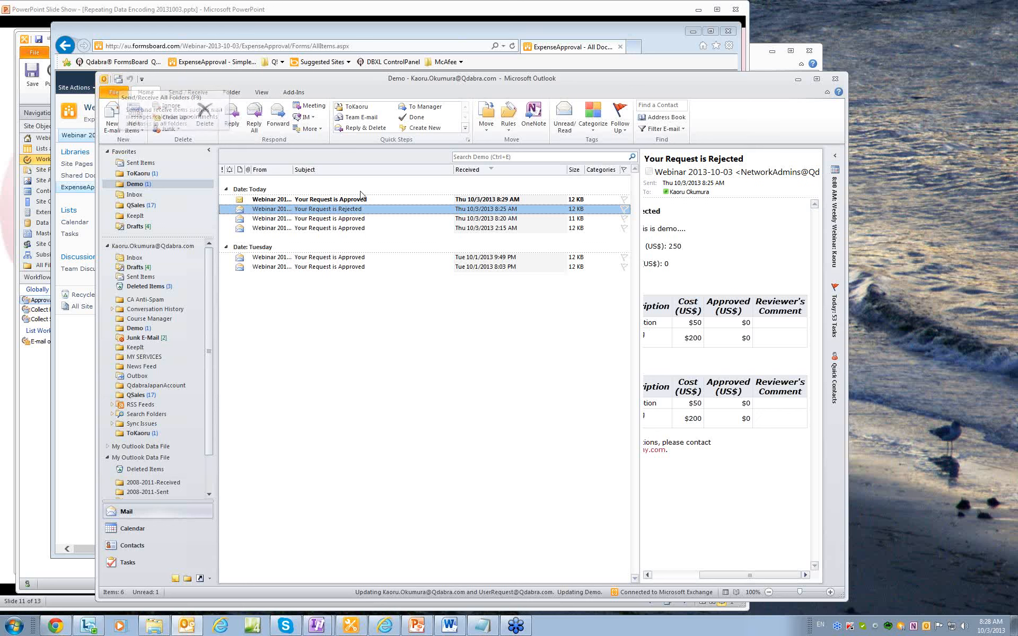
{"action": "left_click", "coordinate": [349, 202]}
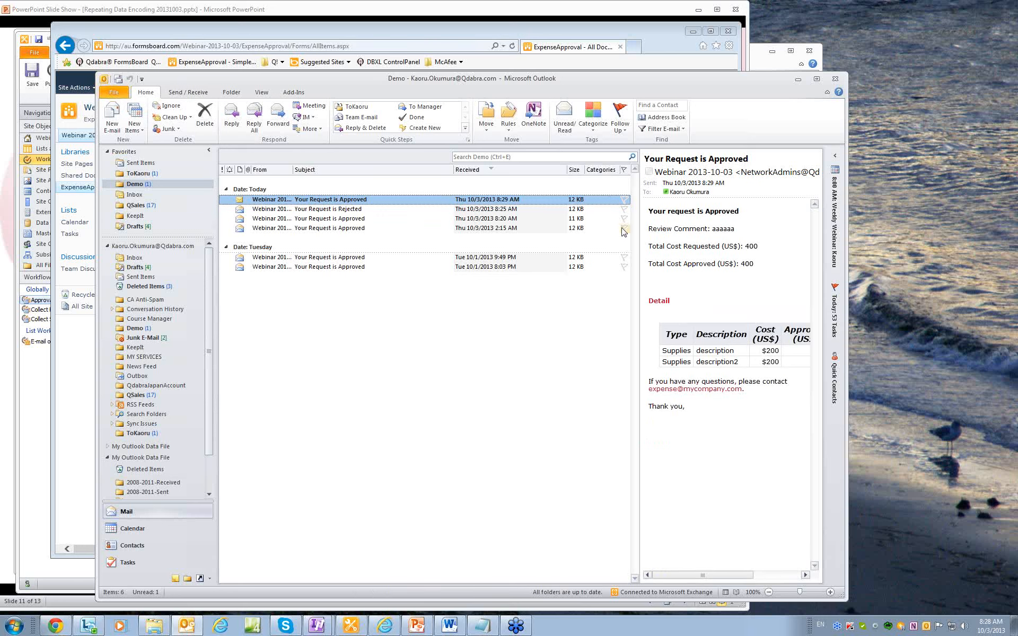
{"action": "double_click", "coordinate": [353, 200]}
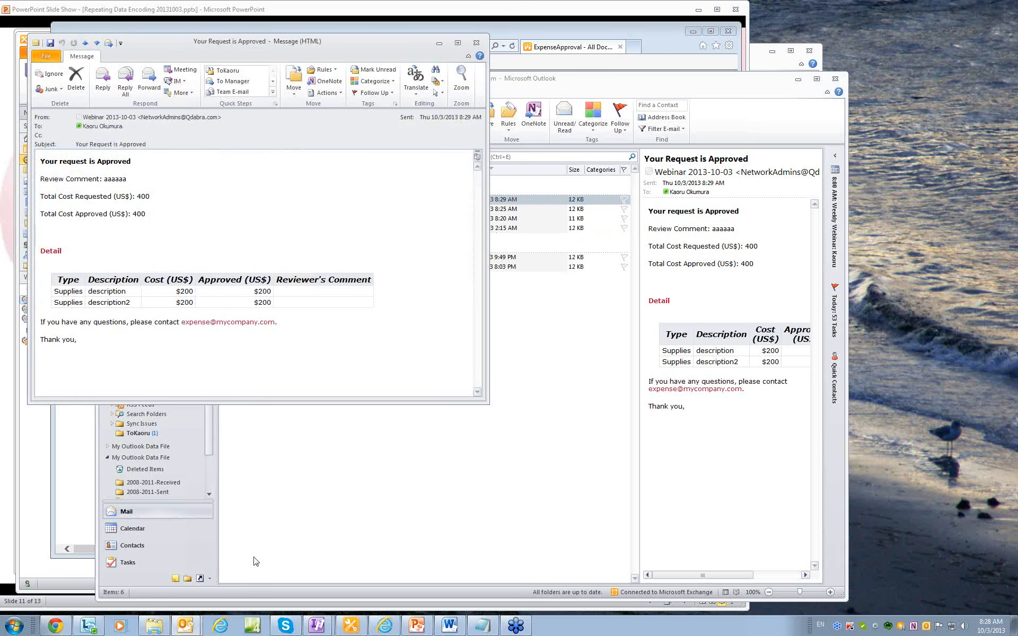
{"action": "left_click", "coordinate": [350, 626]}
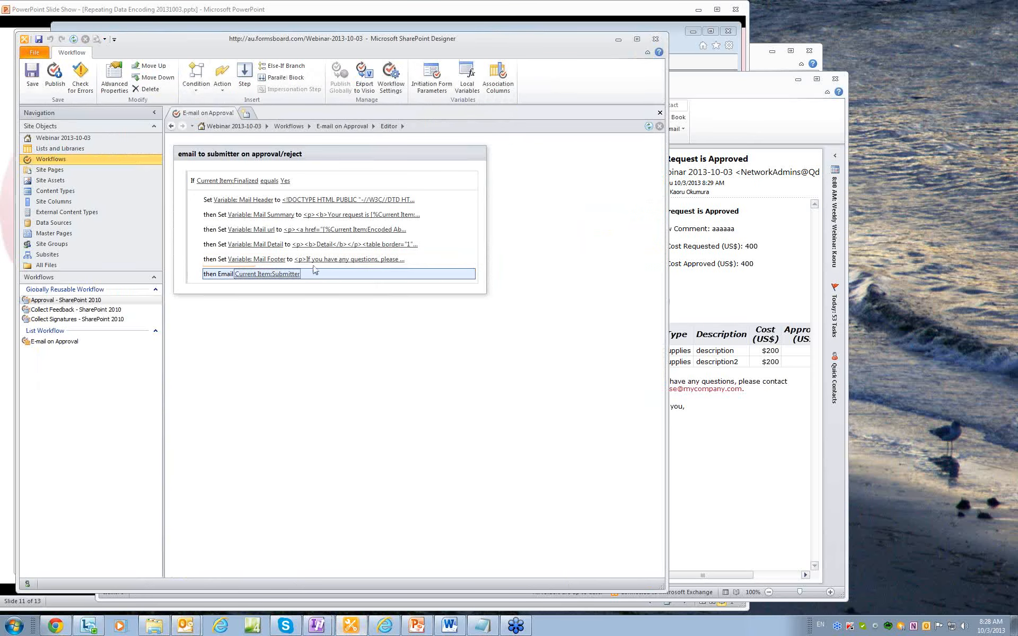
Inspect the email step's message body, then switch back to the Outlook approval email.
{"action": "left_click", "coordinate": [281, 275]}
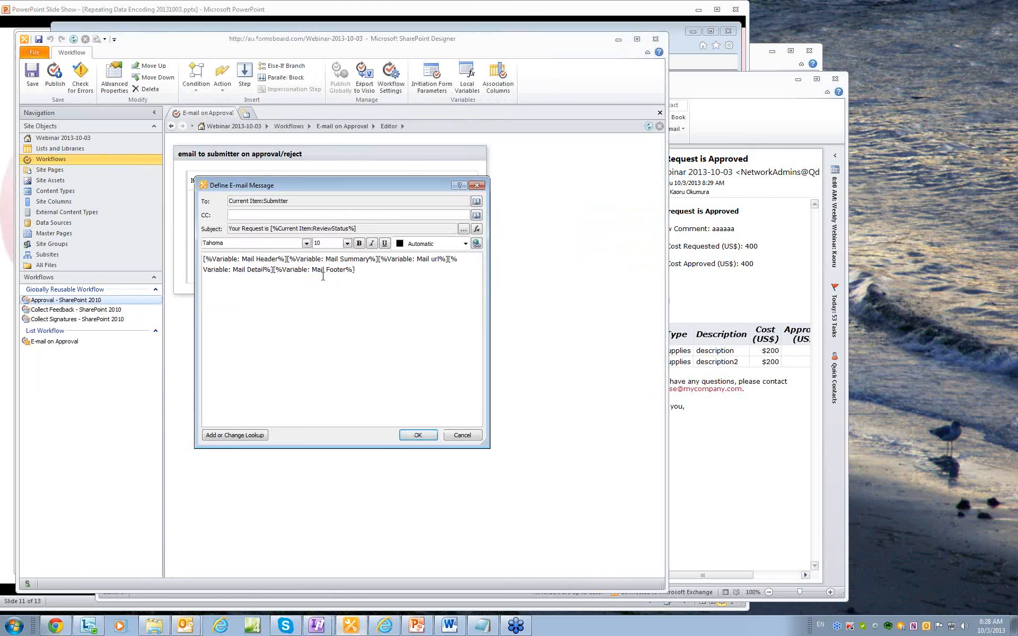
{"action": "left_click", "coordinate": [756, 127]}
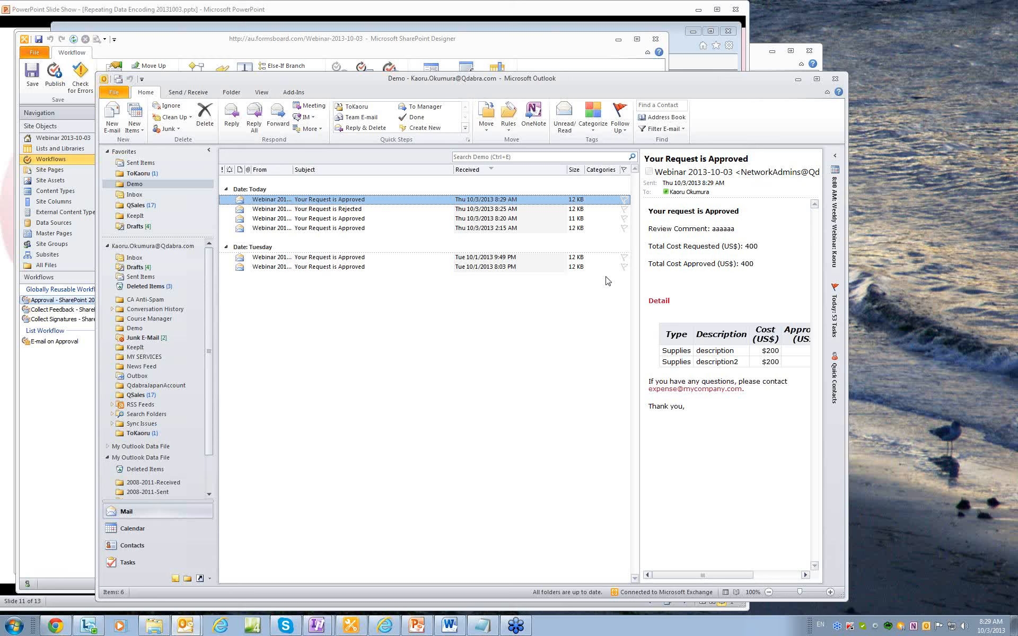
Follow the approval email's form link and find the browser opens a blank page with a malformed address.
{"action": "double_click", "coordinate": [357, 199]}
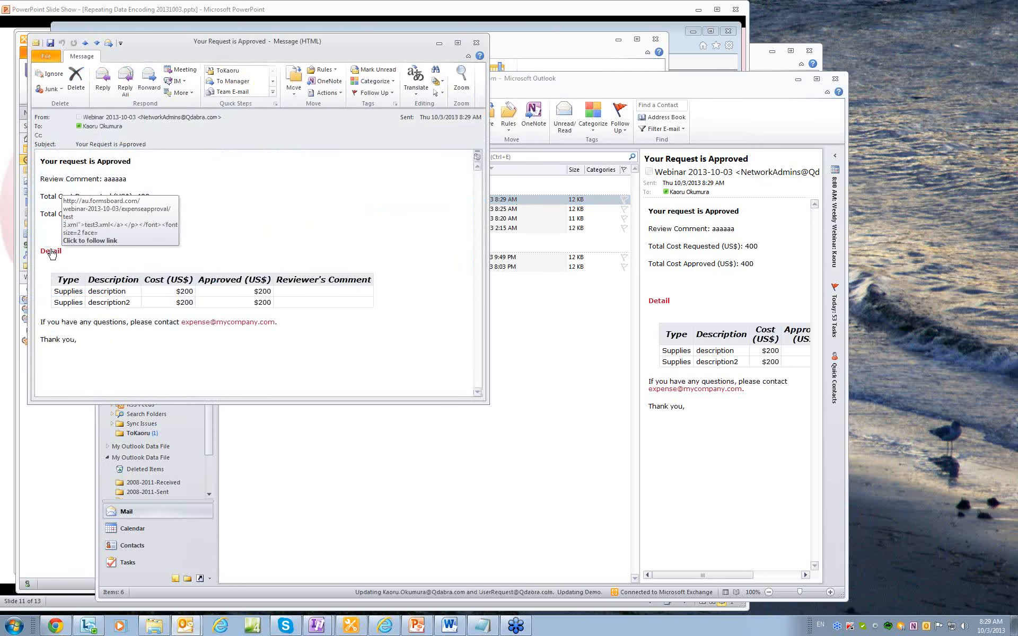
{"action": "left_click", "coordinate": [51, 253]}
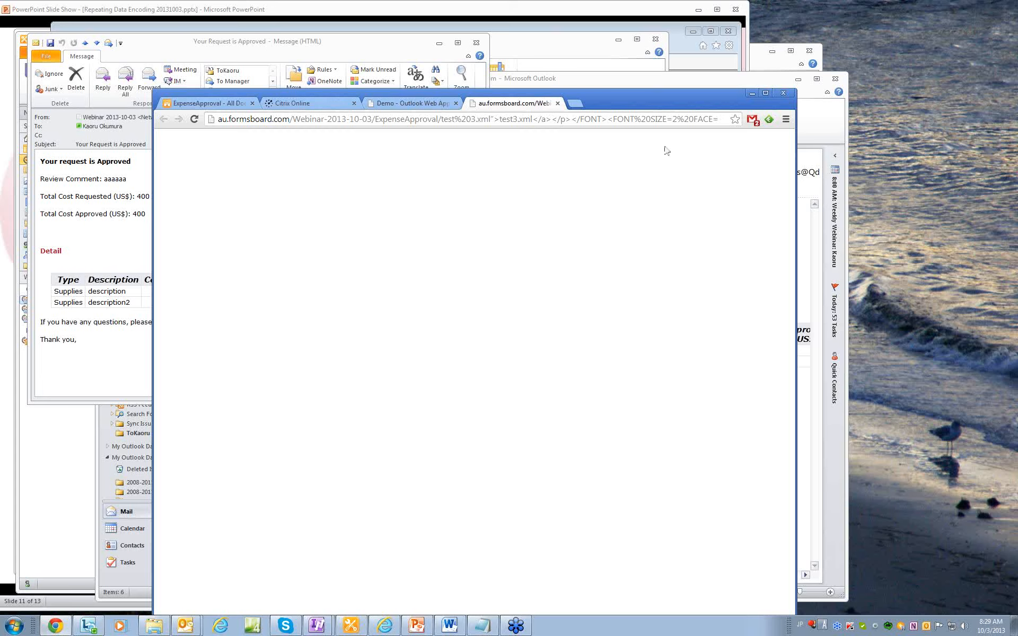
{"action": "left_click_drag", "start_coordinate": [650, 95], "coordinate": [751, 43]}
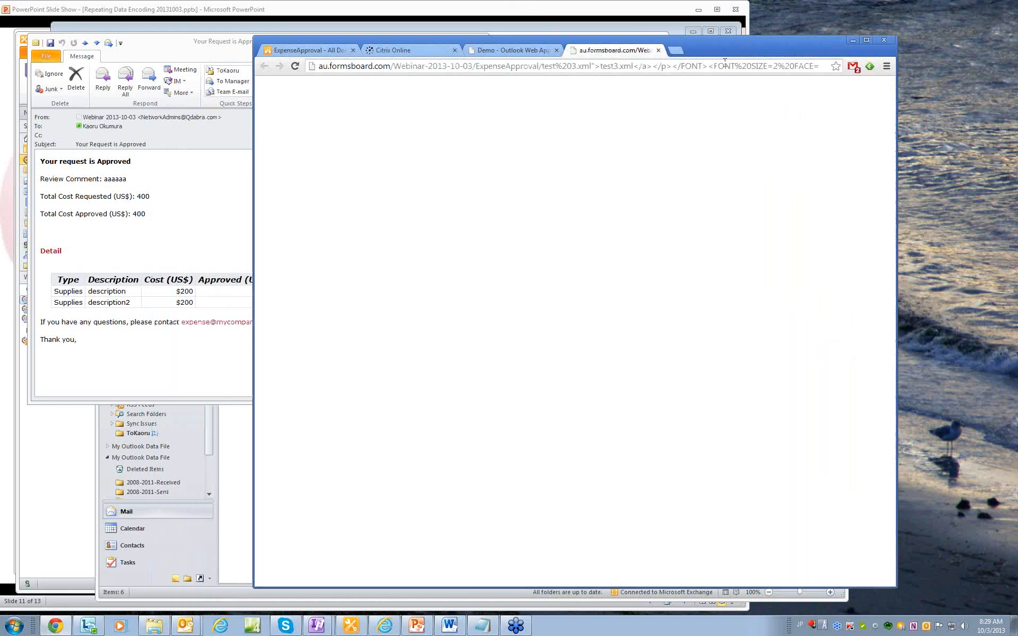
{"action": "left_click", "coordinate": [850, 39]}
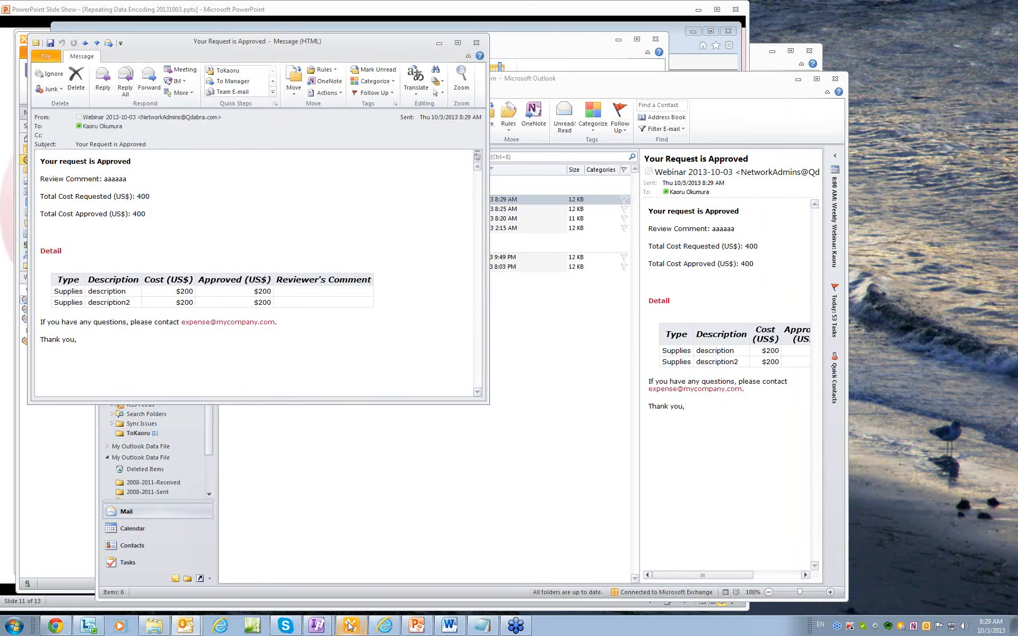
{"action": "left_click", "coordinate": [350, 625]}
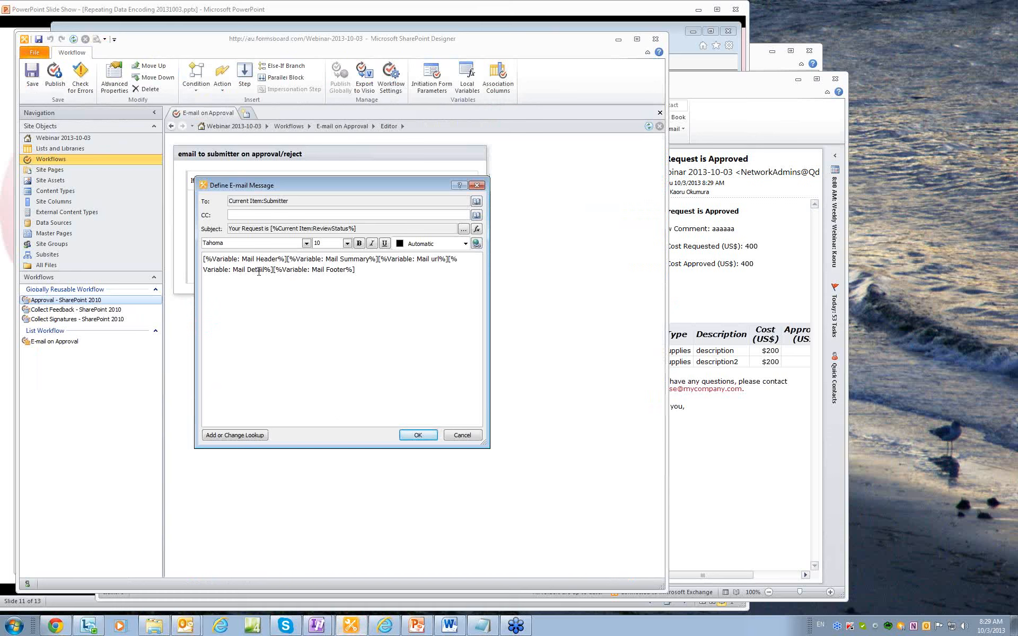
Close the e-mail definition and view the Mail url value with its Encoded Absolute URL lookup.
{"action": "left_click", "coordinate": [260, 271]}
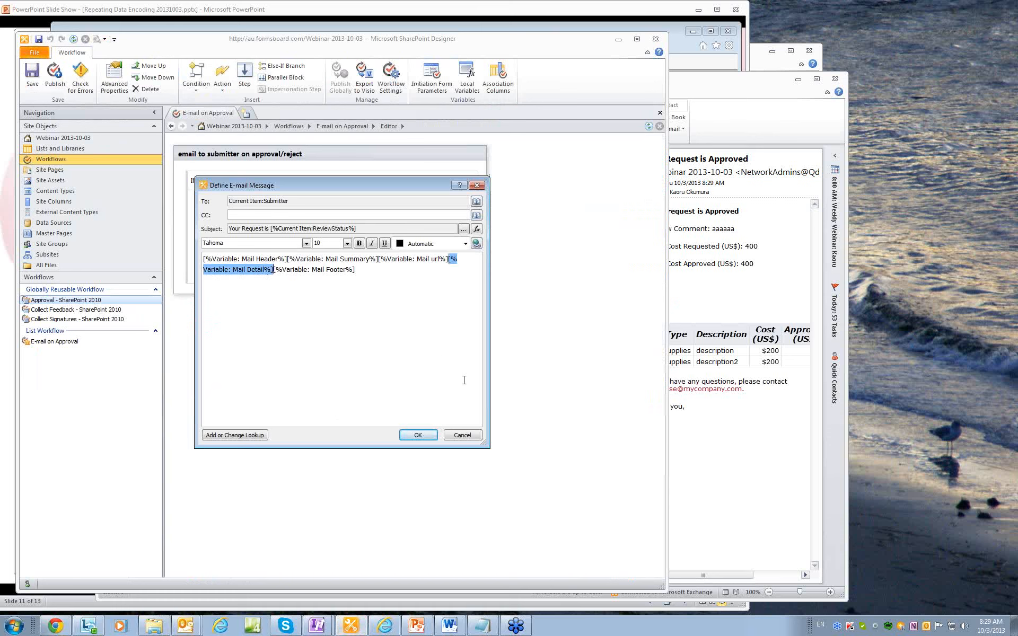
{"action": "left_click", "coordinate": [463, 435]}
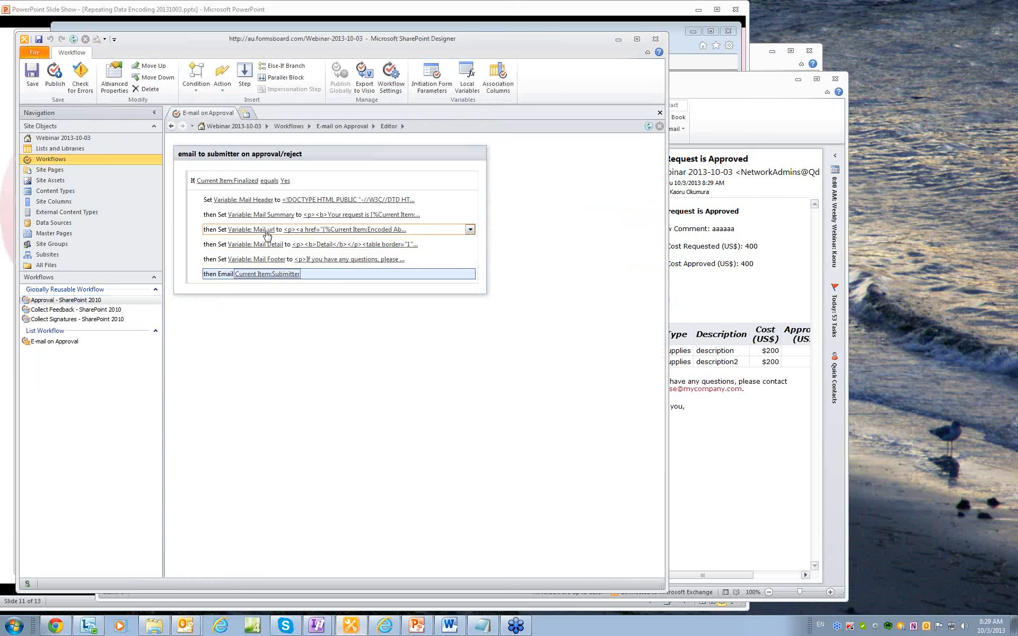
{"action": "left_click", "coordinate": [313, 230]}
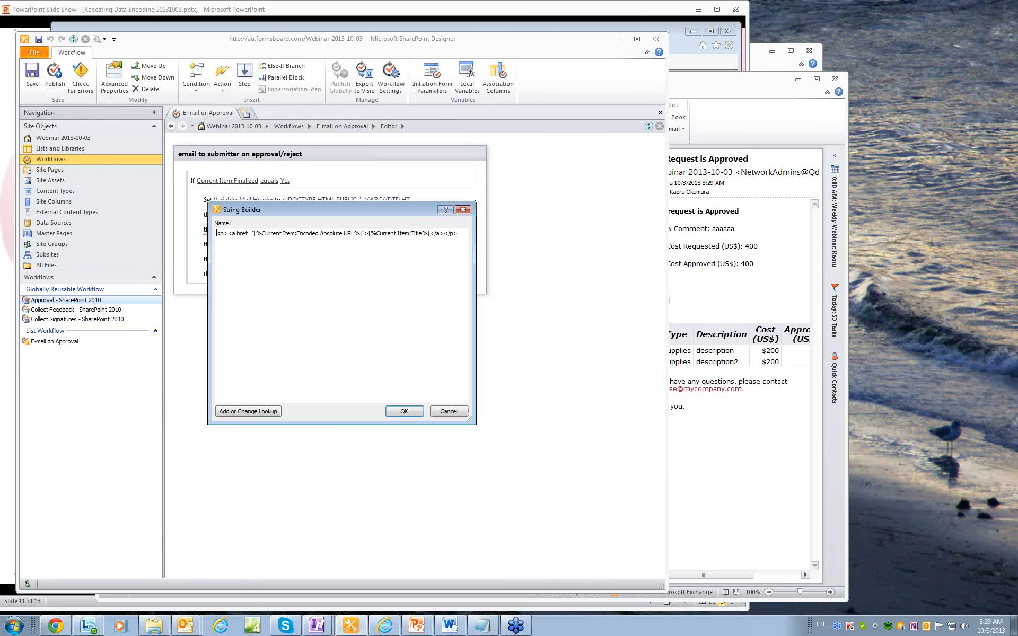
{"action": "left_click", "coordinate": [315, 233]}
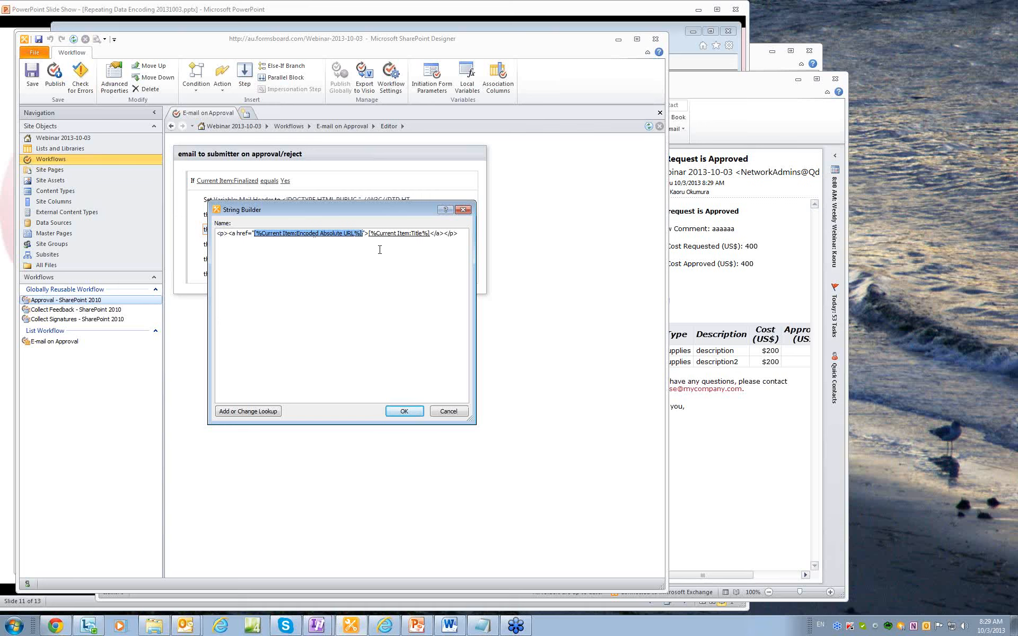
{"action": "left_click_drag", "start_coordinate": [366, 208], "coordinate": [440, 238]}
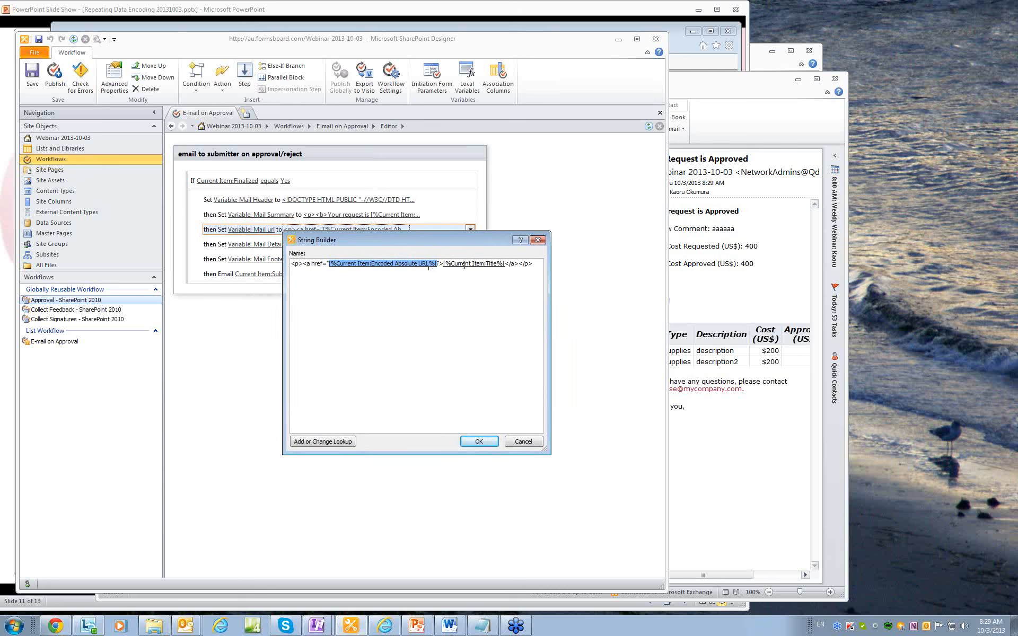
{"action": "left_click_drag", "start_coordinate": [453, 240], "coordinate": [536, 231]}
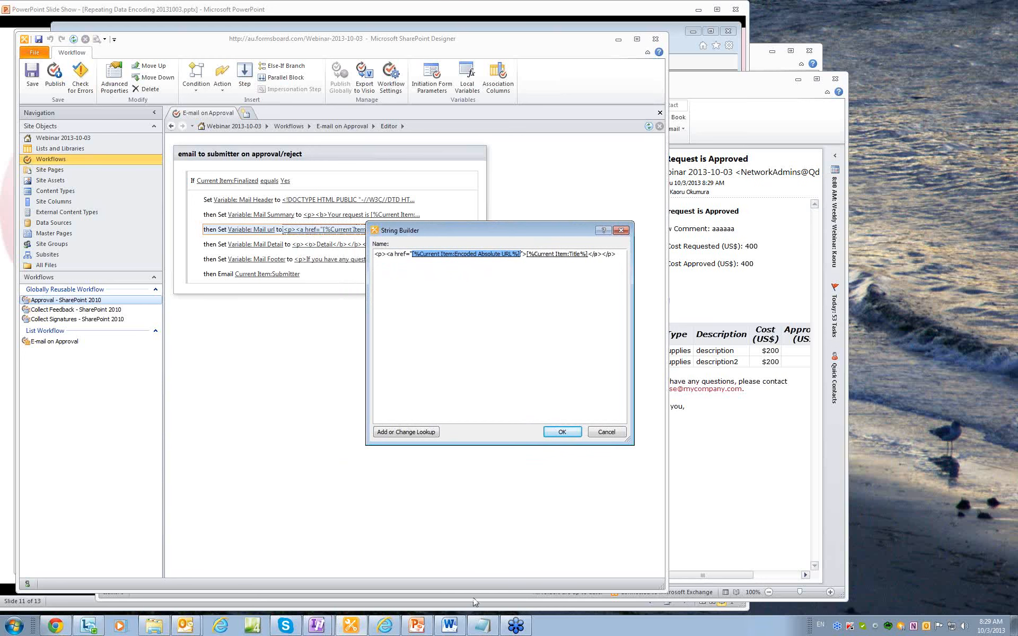
Compare it against the Detail link in the received approval email, then return to String Builder.
{"action": "left_click", "coordinate": [763, 518]}
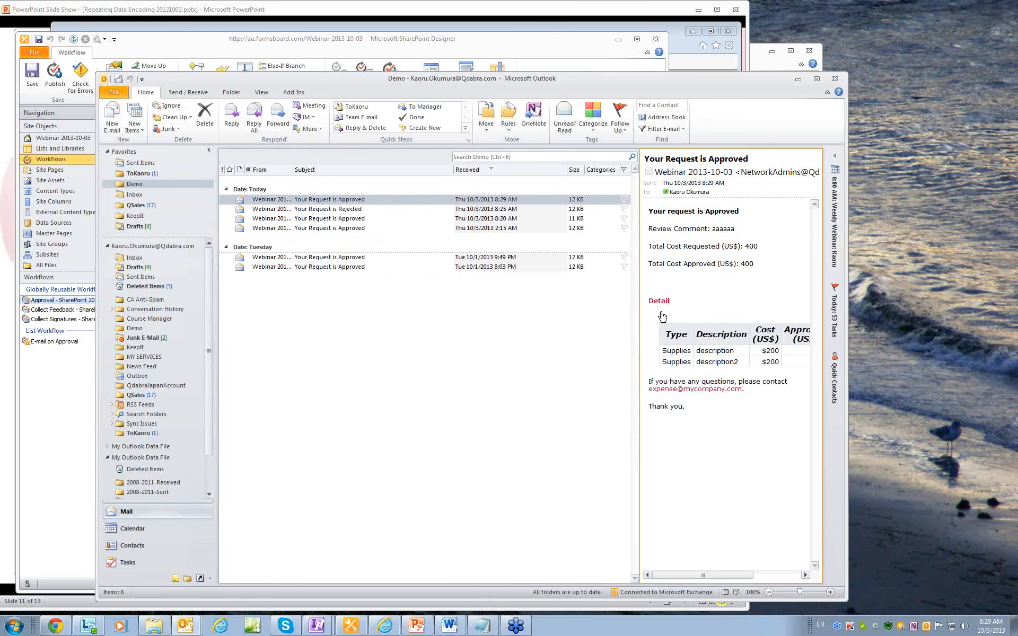
{"action": "mouse_move", "coordinate": [667, 306]}
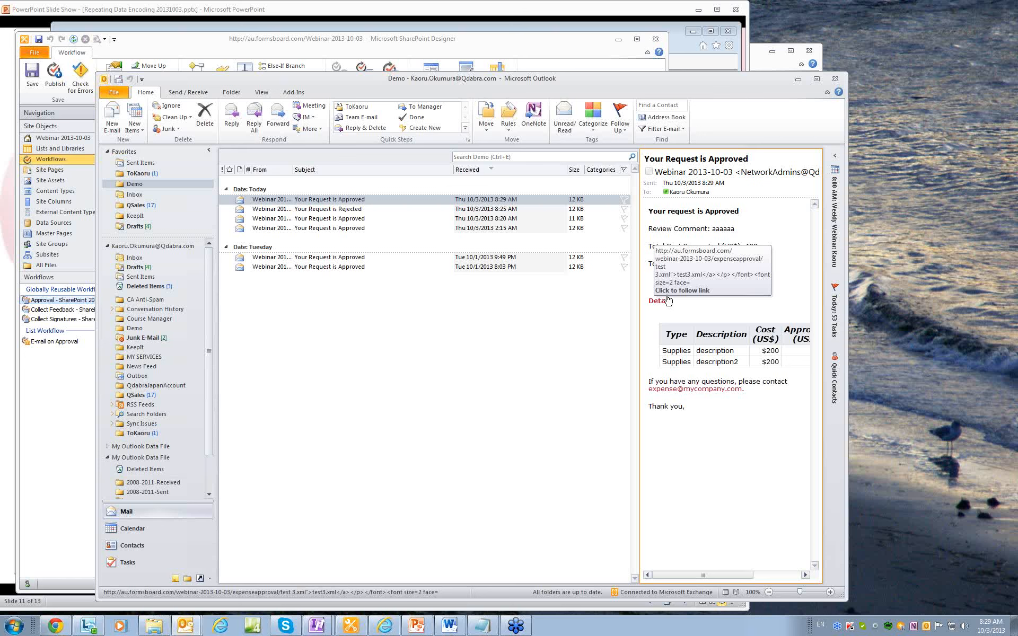
{"action": "left_click", "coordinate": [569, 54]}
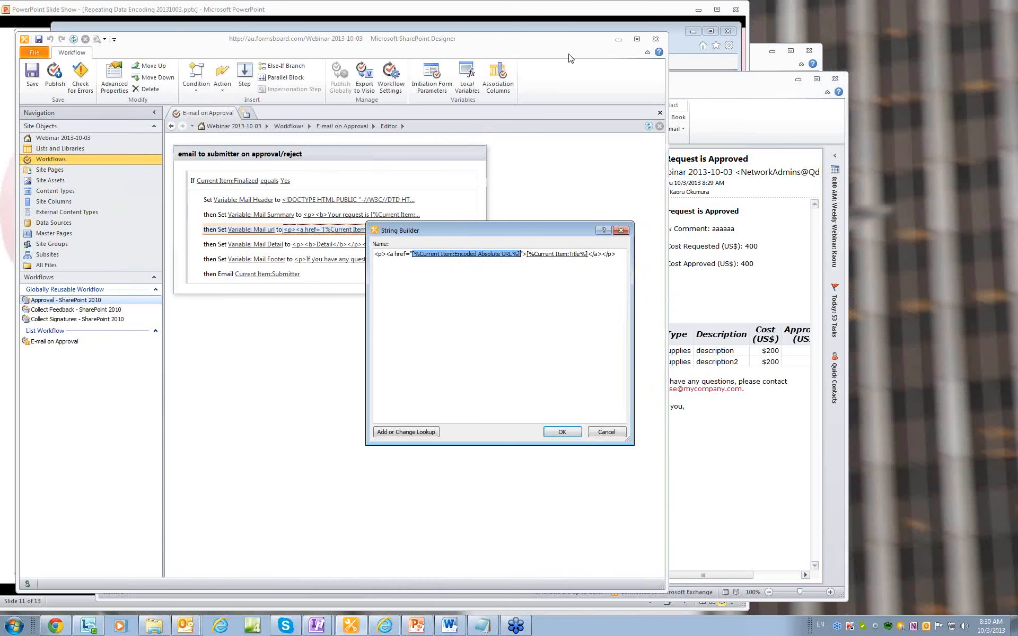
{"action": "left_click", "coordinate": [550, 311]}
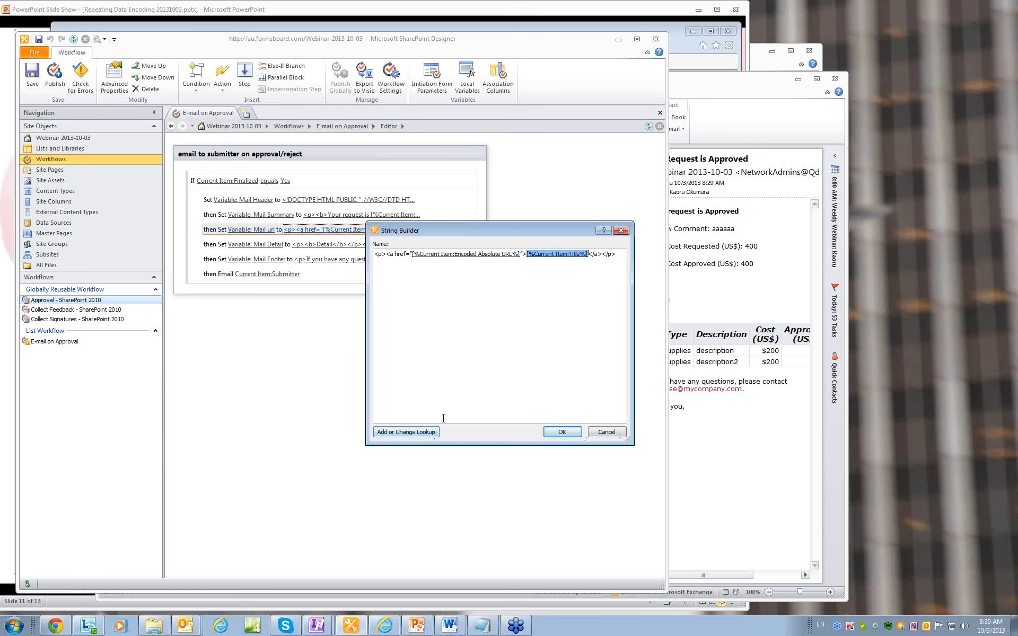
{"action": "left_click", "coordinate": [450, 626]}
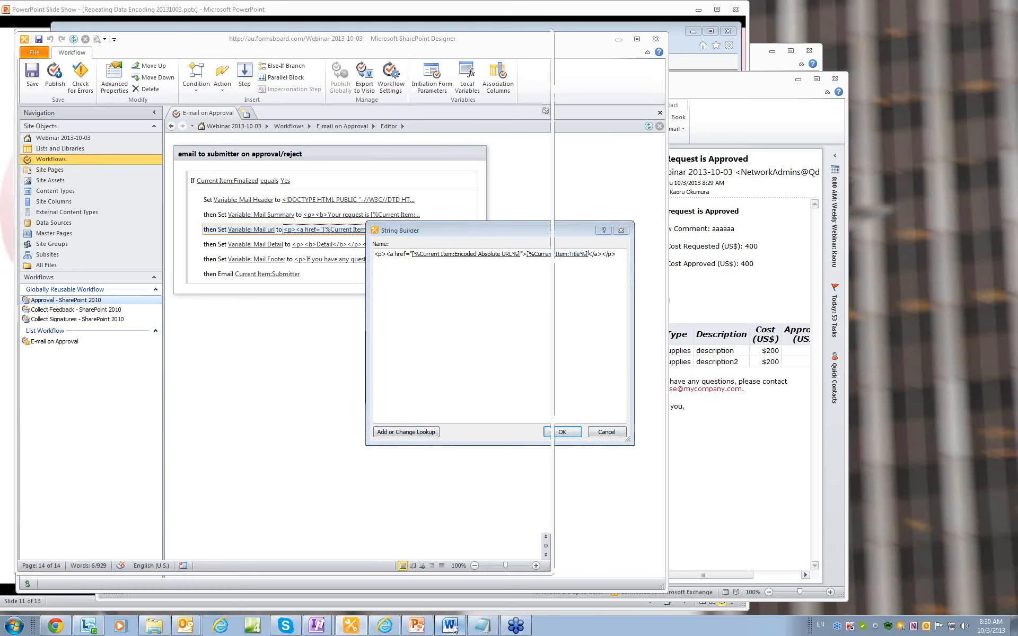
{"action": "left_click_drag", "start_coordinate": [398, 363], "coordinate": [141, 364]}
{"action": "key", "text": "ctrl+c"}
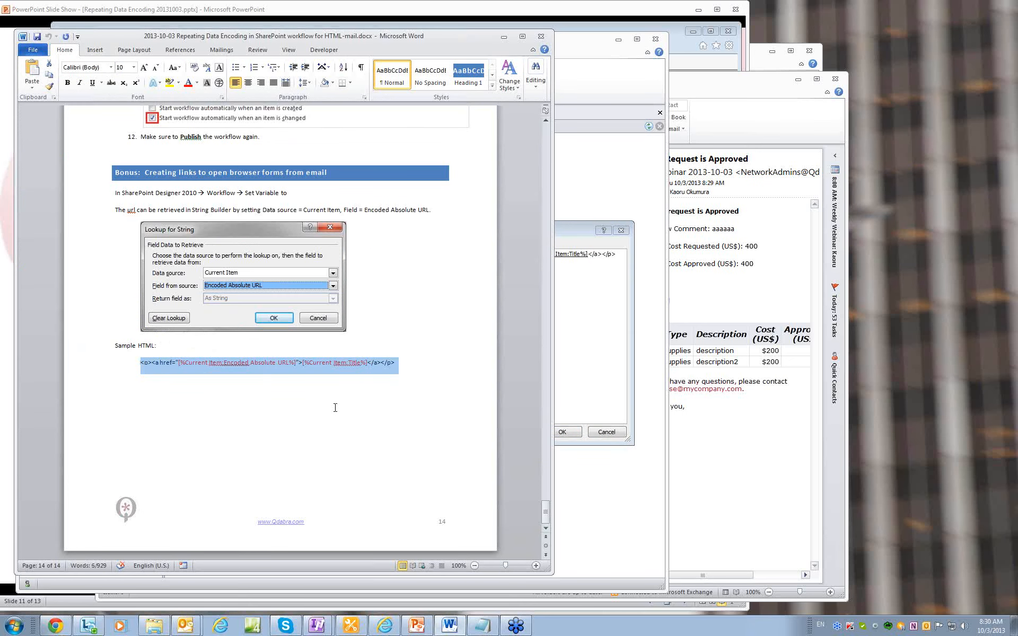
{"action": "left_click", "coordinate": [580, 341]}
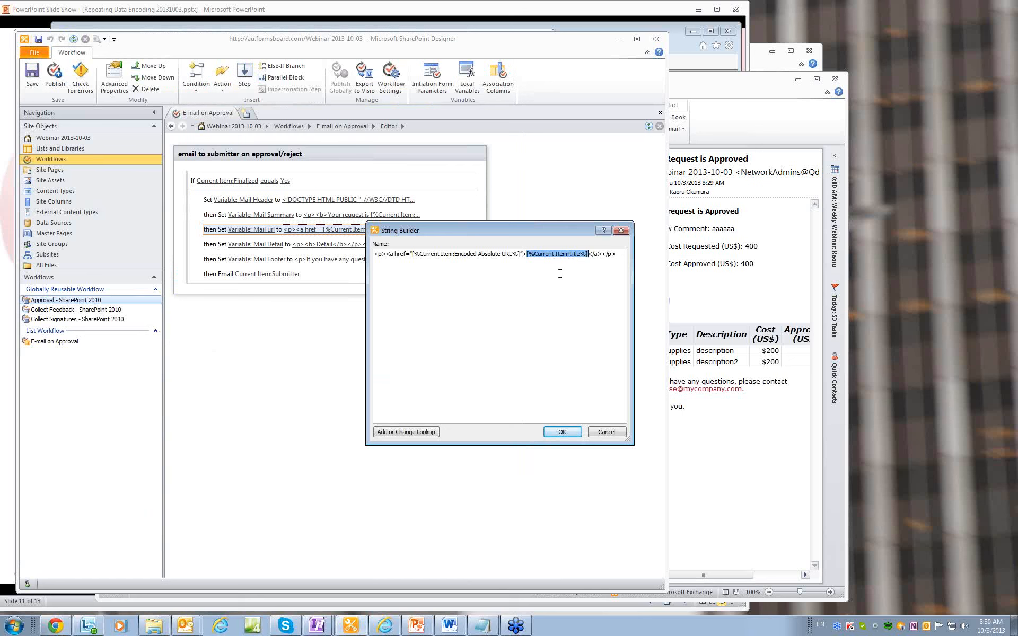
{"action": "left_click", "coordinate": [385, 627]}
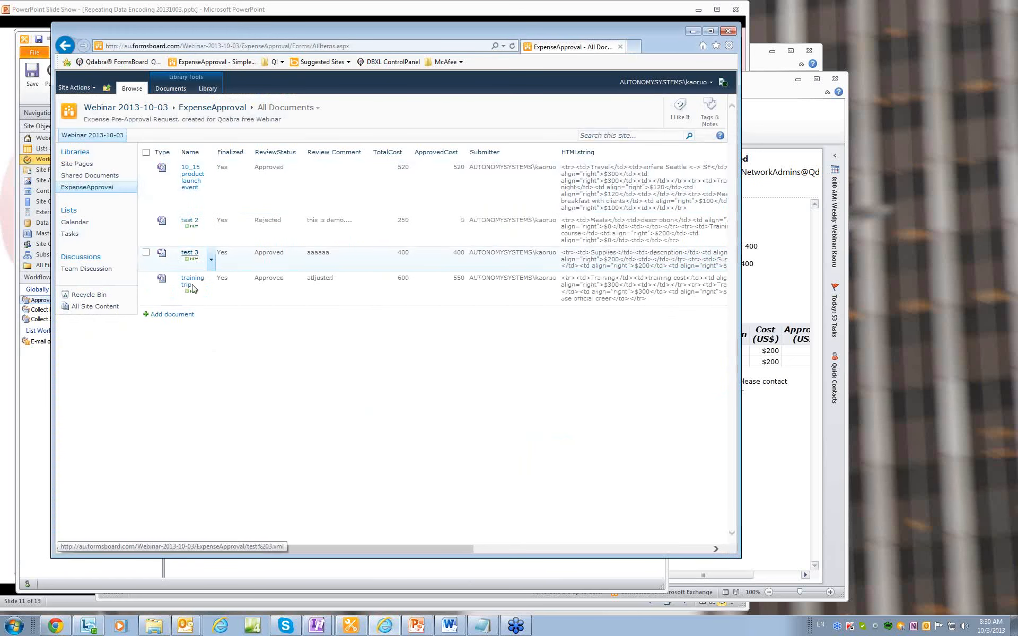
{"action": "left_click", "coordinate": [366, 577]}
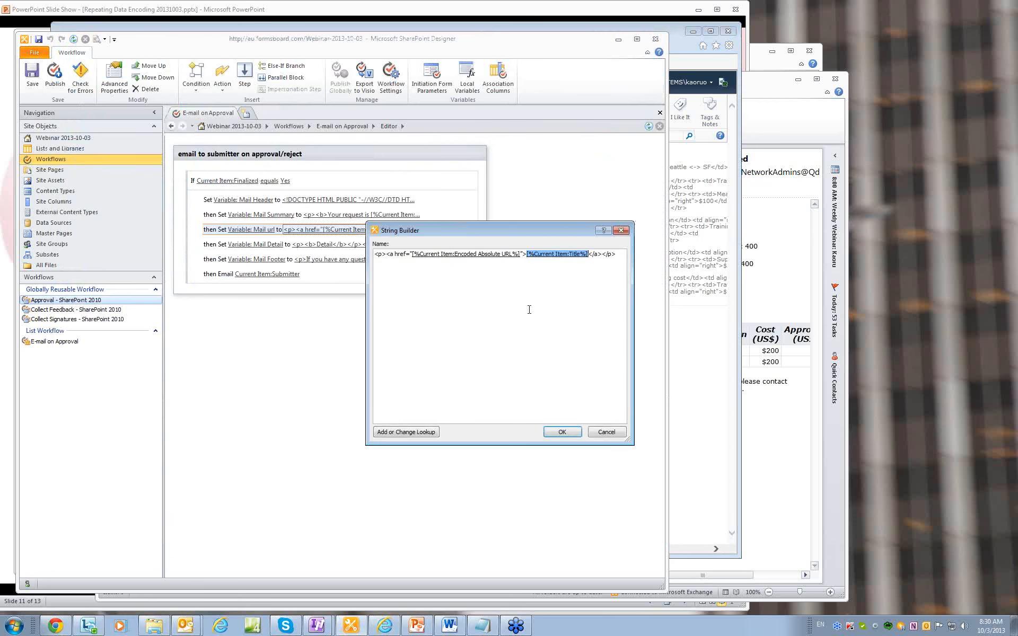
{"action": "left_click_drag", "start_coordinate": [623, 255], "coordinate": [402, 256]}
Remove the old Encoded Absolute URL lookup, leaving the link's href empty.
{"action": "left_click", "coordinate": [615, 254]}
{"action": "left_click", "coordinate": [449, 255]}
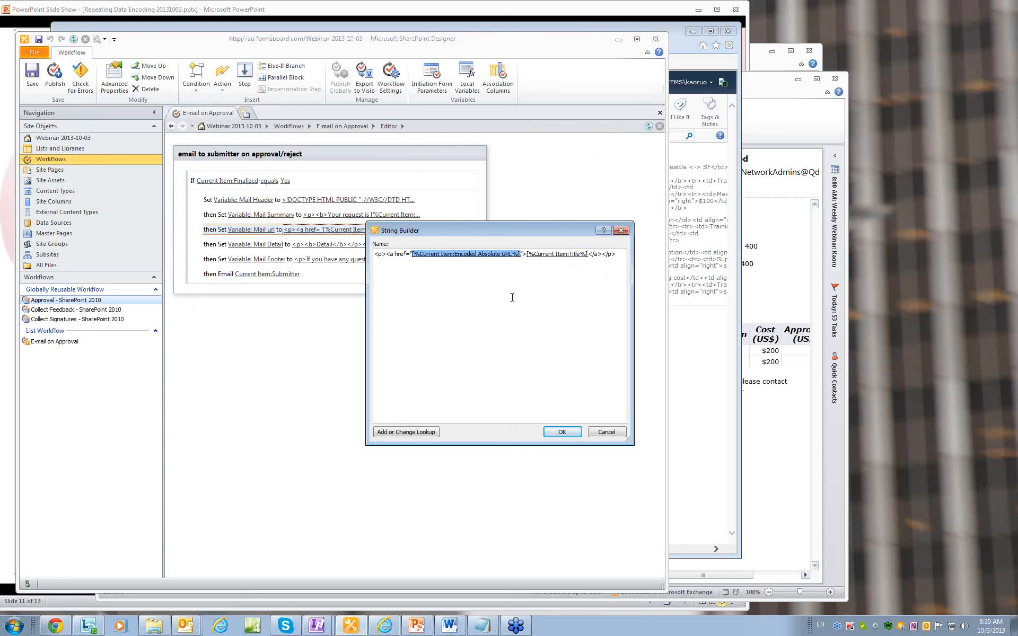
{"action": "key", "text": "Delete"}
{"action": "key", "text": "shift+Right"}
{"action": "key", "text": "shift+Right"}
{"action": "key", "text": "shift+Right"}
{"action": "key", "text": "shift+Right"}
{"action": "key", "text": "shift+Right"}
{"action": "key", "text": "shift+Right"}
{"action": "key", "text": "shift+Right"}
{"action": "key", "text": "shift+Right"}
{"action": "key", "text": "shift+Right"}
{"action": "key", "text": "shift+Right"}
{"action": "key", "text": "shift+Right"}
{"action": "key", "text": "shift+Right"}
{"action": "key", "text": "shift+Right"}
{"action": "key", "text": "shift+Right"}
{"action": "key", "text": "shift+Right"}
{"action": "key", "text": "shift+Right"}
{"action": "key", "text": "shift+Right"}
{"action": "key", "text": "shift+Right"}
{"action": "key", "text": "shift+Right"}
{"action": "key", "text": "shift+Right"}
{"action": "key", "text": "Delete"}
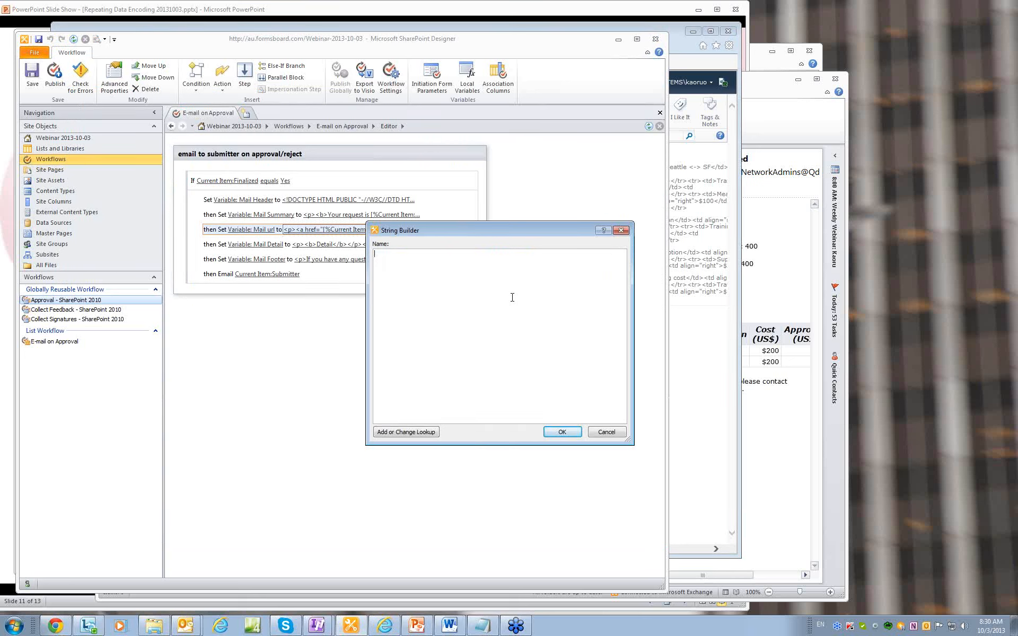
{"action": "key", "text": "ctrl+v"}
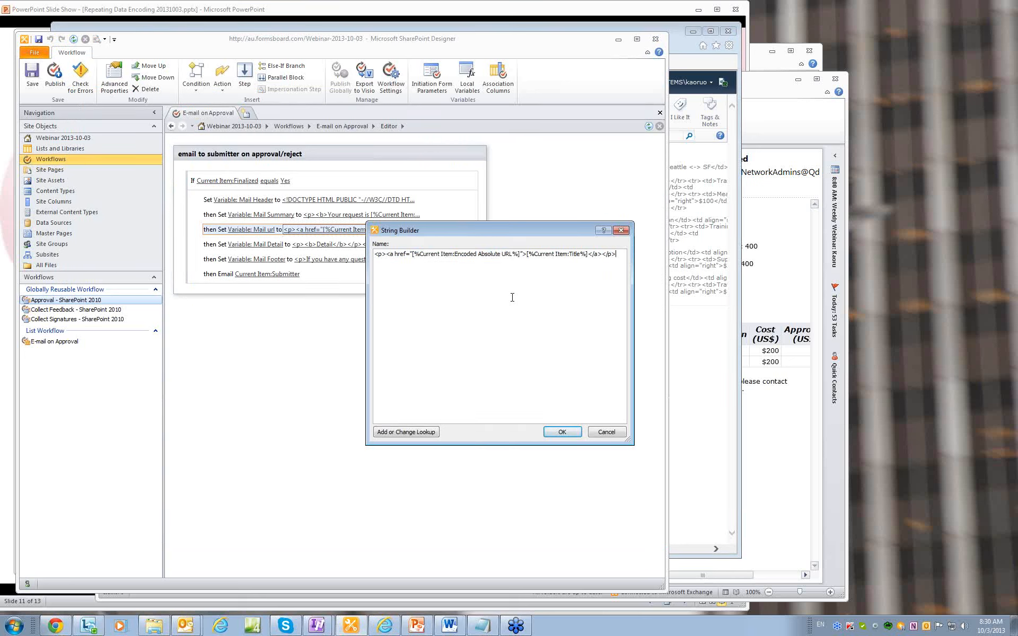
{"action": "left_click", "coordinate": [519, 254]}
{"action": "key", "text": "shift+Left"}
{"action": "key", "text": "shift+Left"}
{"action": "key", "text": "shift+Left"}
{"action": "key", "text": "shift+Left"}
{"action": "key", "text": "shift+Left"}
{"action": "key", "text": "shift+Left"}
{"action": "key", "text": "shift+Left"}
{"action": "key", "text": "shift+Left"}
{"action": "key", "text": "shift+Left"}
{"action": "key", "text": "shift+Left"}
{"action": "key", "text": "shift+Left"}
{"action": "key", "text": "shift+Left"}
{"action": "key", "text": "shift+Left"}
{"action": "key", "text": "shift+Left"}
{"action": "key", "text": "shift+Left"}
{"action": "key", "text": "shift+Left"}
{"action": "key", "text": "shift+Left"}
{"action": "key", "text": "shift+Left"}
{"action": "key", "text": "shift+Left"}
{"action": "key", "text": "shift+Left"}
{"action": "key", "text": "shift+Left"}
{"action": "key", "text": "shift+Left"}
{"action": "key", "text": "shift+Left"}
{"action": "key", "text": "shift+Left"}
{"action": "key", "text": "shift+Left"}
{"action": "key", "text": "shift+Left"}
{"action": "key", "text": "shift+Left"}
{"action": "key", "text": "shift+Left"}
{"action": "key", "text": "shift+Left"}
{"action": "key", "text": "shift+Left"}
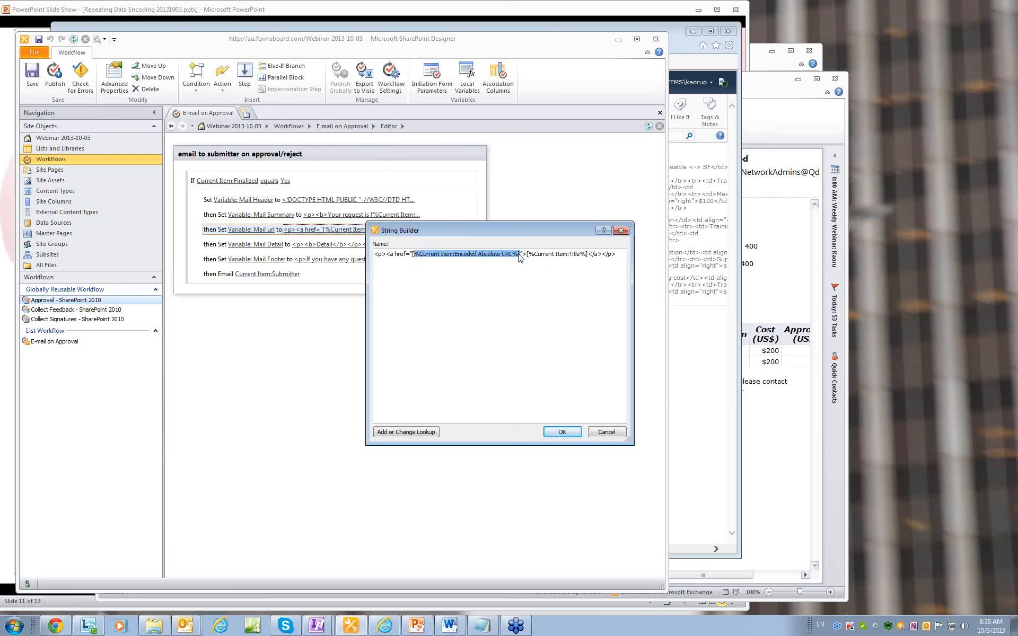
{"action": "key", "text": "Delete"}
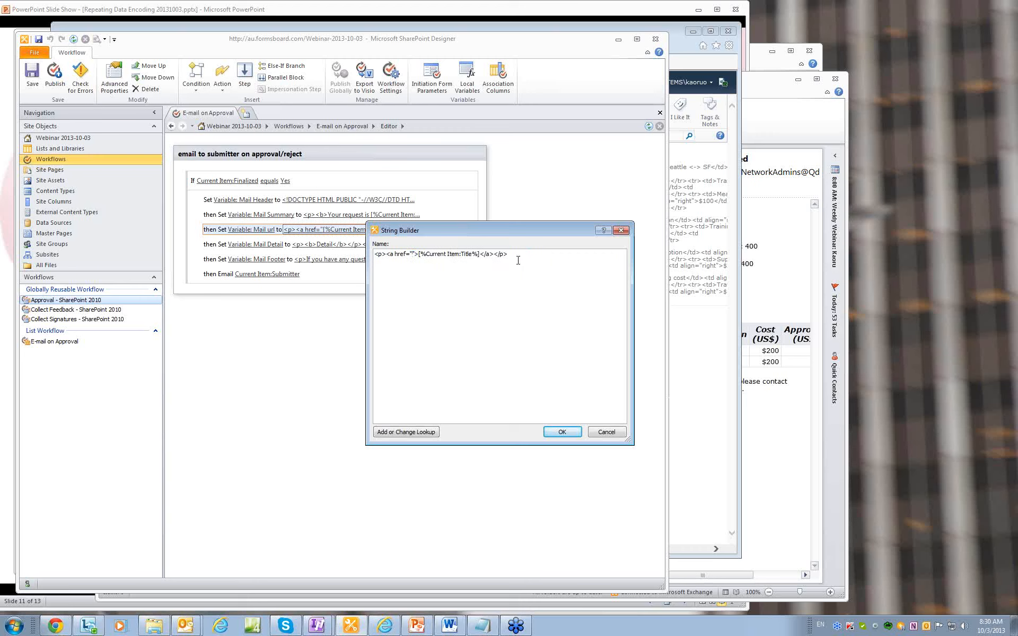
Insert the Current Item Encoded Absolute URL lookup into the href.
{"action": "left_click", "coordinate": [414, 432]}
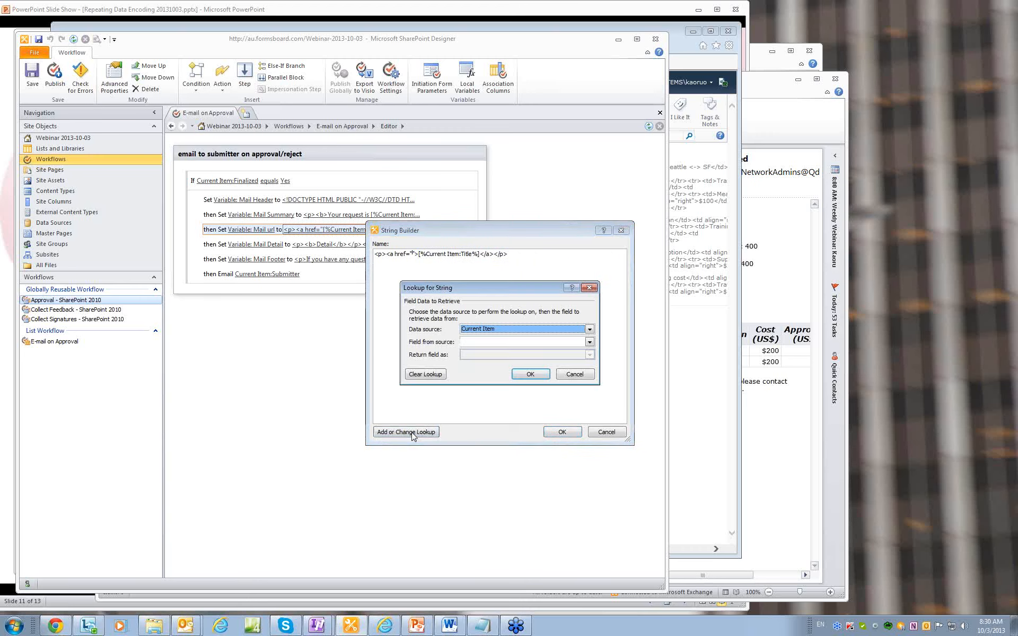
{"action": "left_click", "coordinate": [551, 342]}
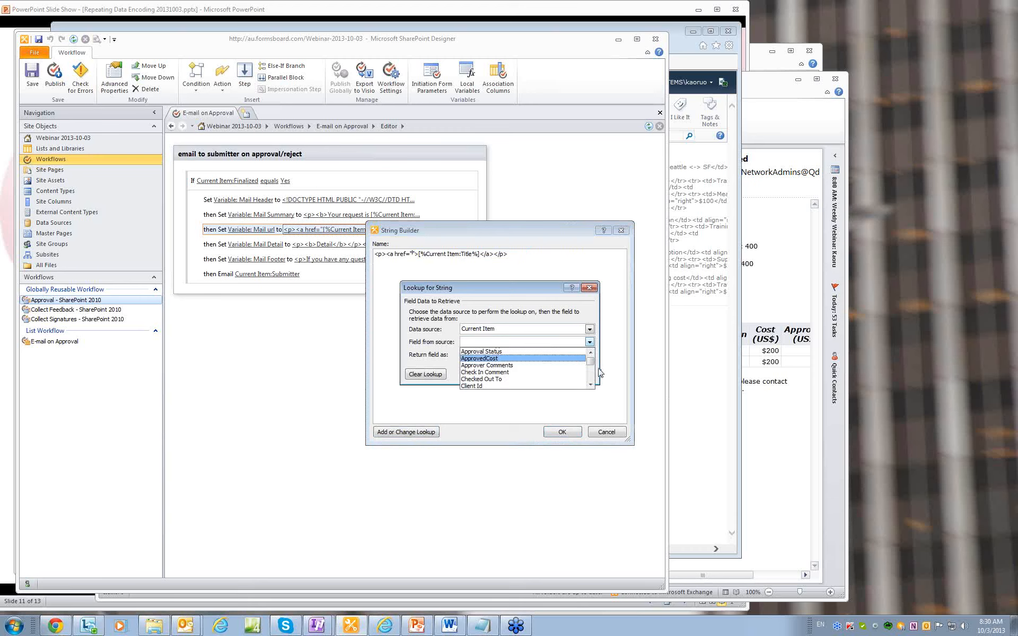
{"action": "left_click", "coordinate": [590, 377]}
{"action": "left_click", "coordinate": [590, 377]}
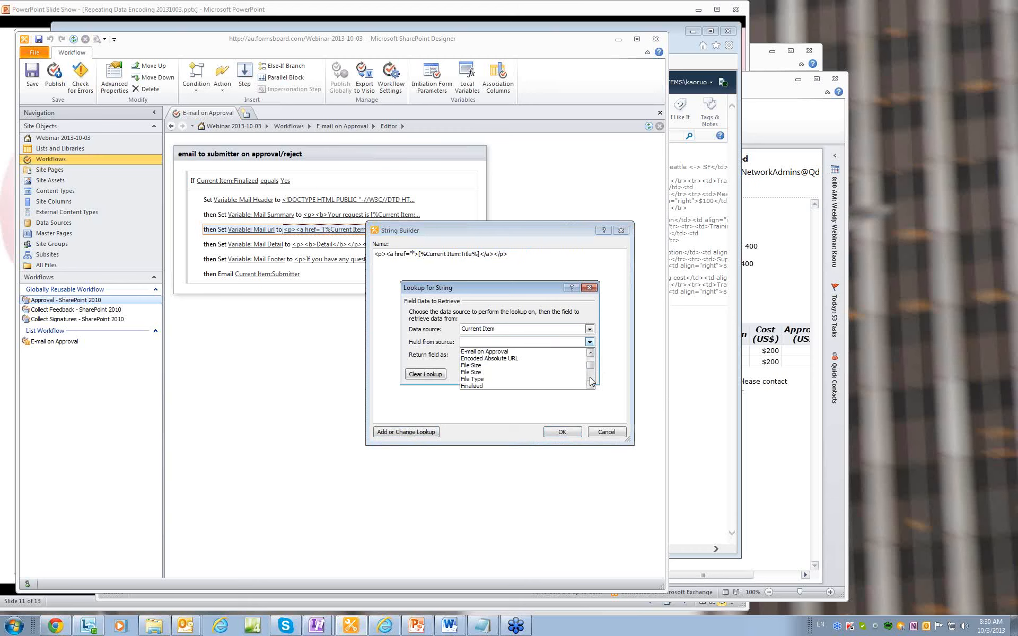
{"action": "left_click", "coordinate": [590, 377]}
{"action": "left_click", "coordinate": [590, 358]}
{"action": "left_click", "coordinate": [527, 358]}
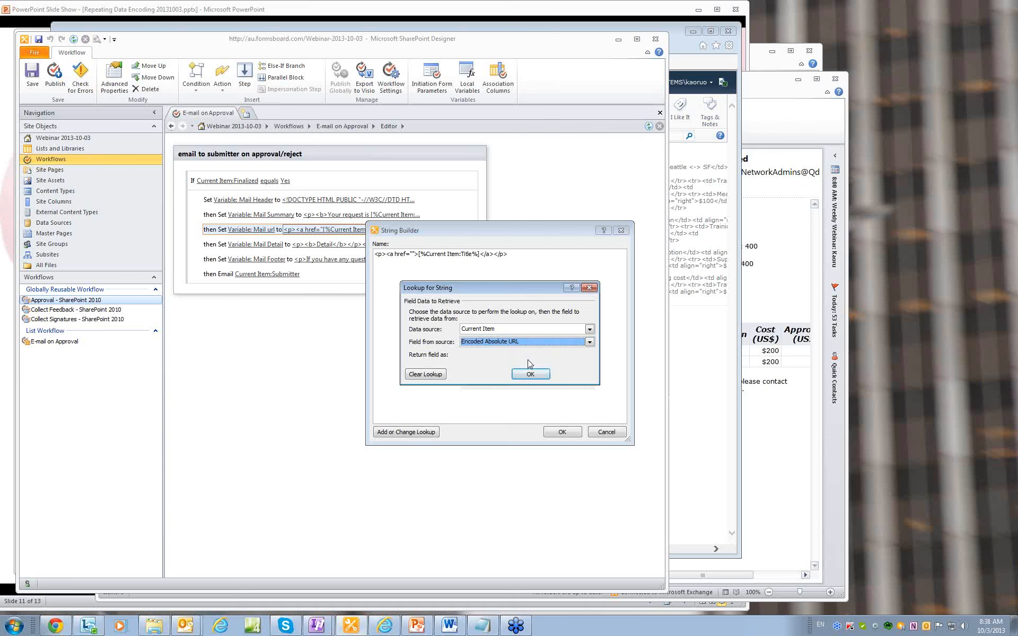
{"action": "left_click", "coordinate": [530, 374]}
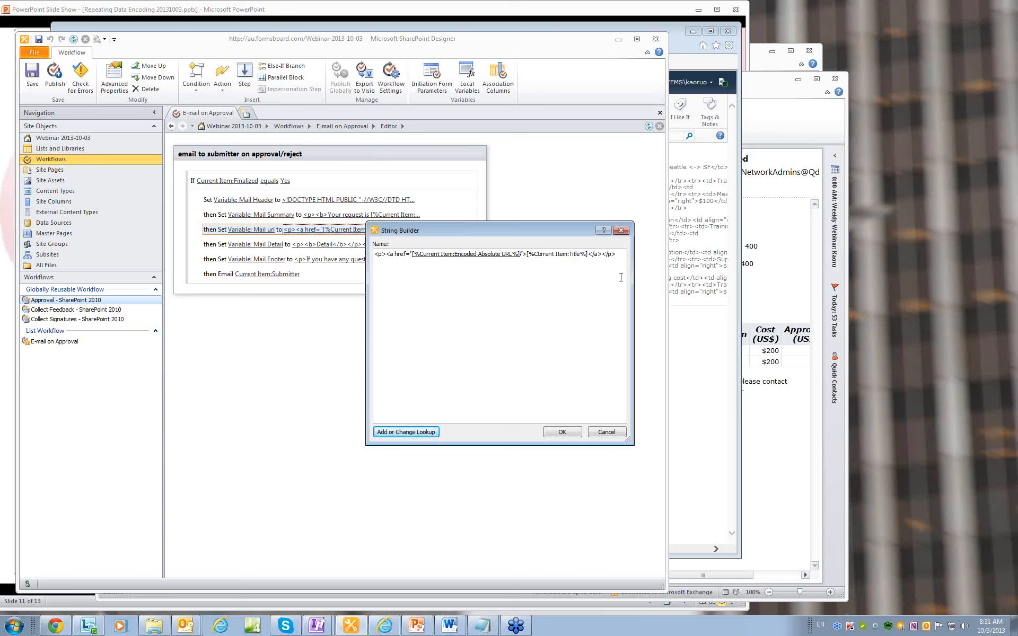
Replace the link text with a Current Item Title lookup and save the Mail url value.
{"action": "key", "text": "shift+Right"}
{"action": "key", "text": "shift+Right"}
{"action": "key", "text": "shift+Right"}
{"action": "key", "text": "shift+Right"}
{"action": "key", "text": "shift+Right"}
{"action": "key", "text": "shift+Right"}
{"action": "key", "text": "shift+Right"}
{"action": "key", "text": "shift+Right"}
{"action": "key", "text": "shift+Right"}
{"action": "key", "text": "shift+Right"}
{"action": "key", "text": "shift+Right"}
{"action": "key", "text": "shift+Right"}
{"action": "key", "text": "shift+Right"}
{"action": "key", "text": "shift+Right"}
{"action": "key", "text": "shift+Right"}
{"action": "key", "text": "shift+Right"}
{"action": "key", "text": "shift+Right"}
{"action": "key", "text": "shift+Right"}
{"action": "key", "text": "shift+Right"}
{"action": "key", "text": "shift+Right"}
{"action": "key", "text": "Delete"}
{"action": "left_click", "coordinate": [411, 432]}
{"action": "left_click", "coordinate": [515, 343]}
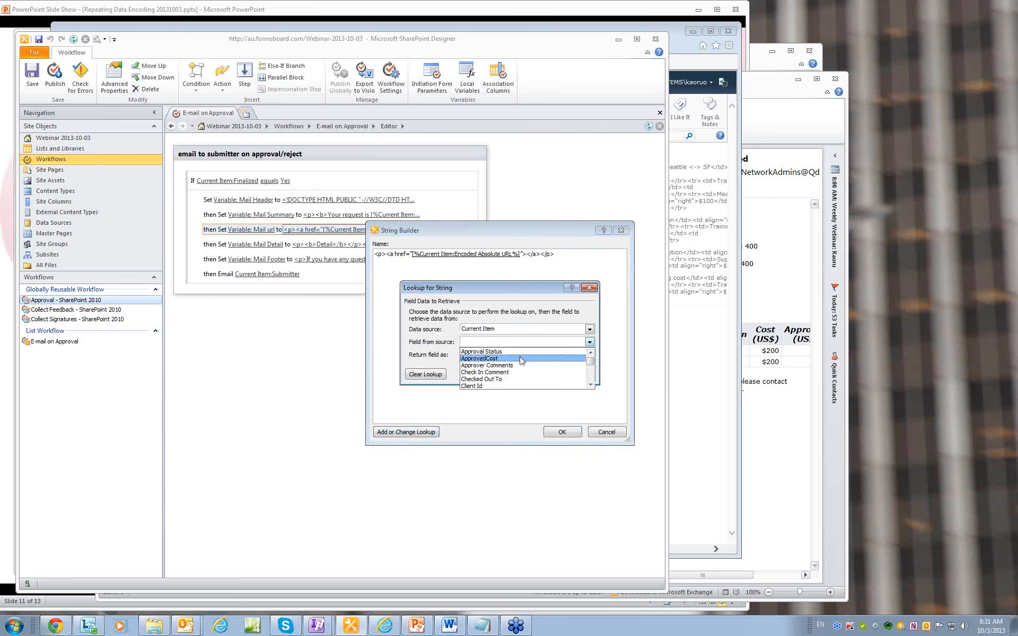
{"action": "key", "text": "t"}
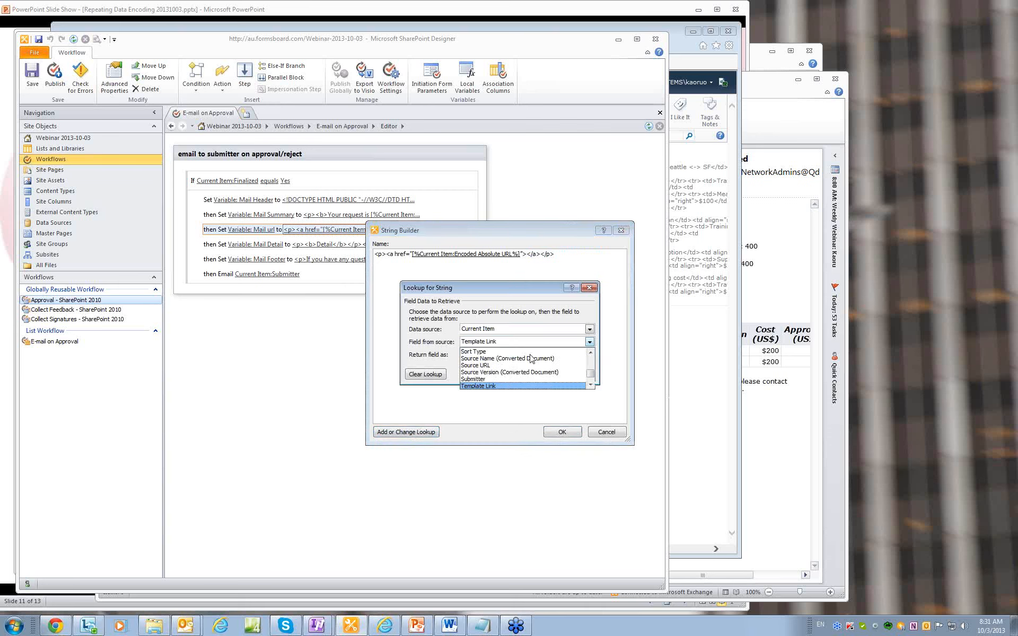
{"action": "left_click", "coordinate": [589, 384]}
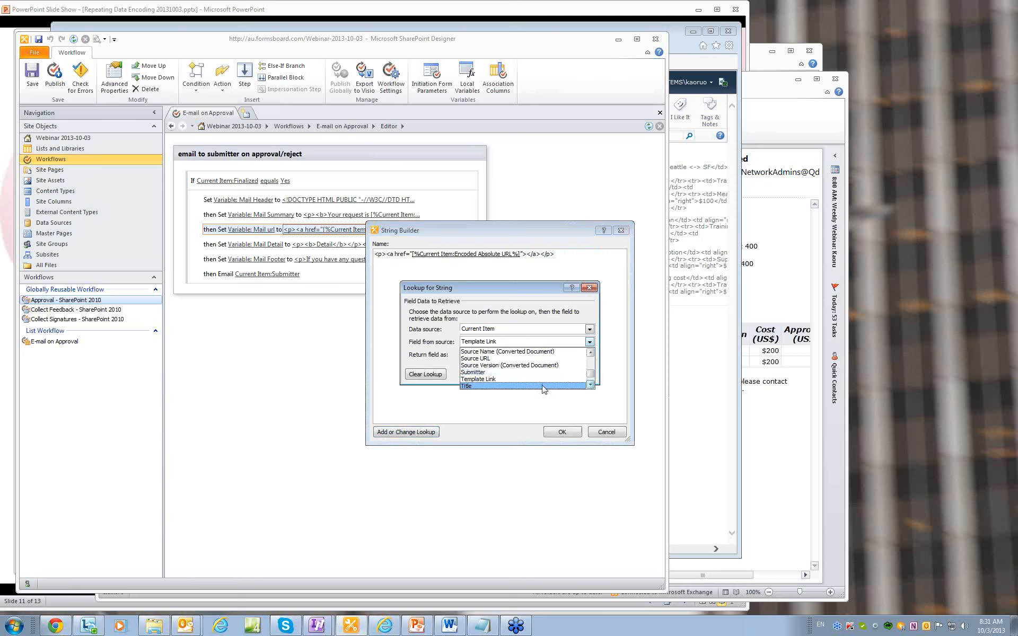
{"action": "left_click", "coordinate": [491, 386]}
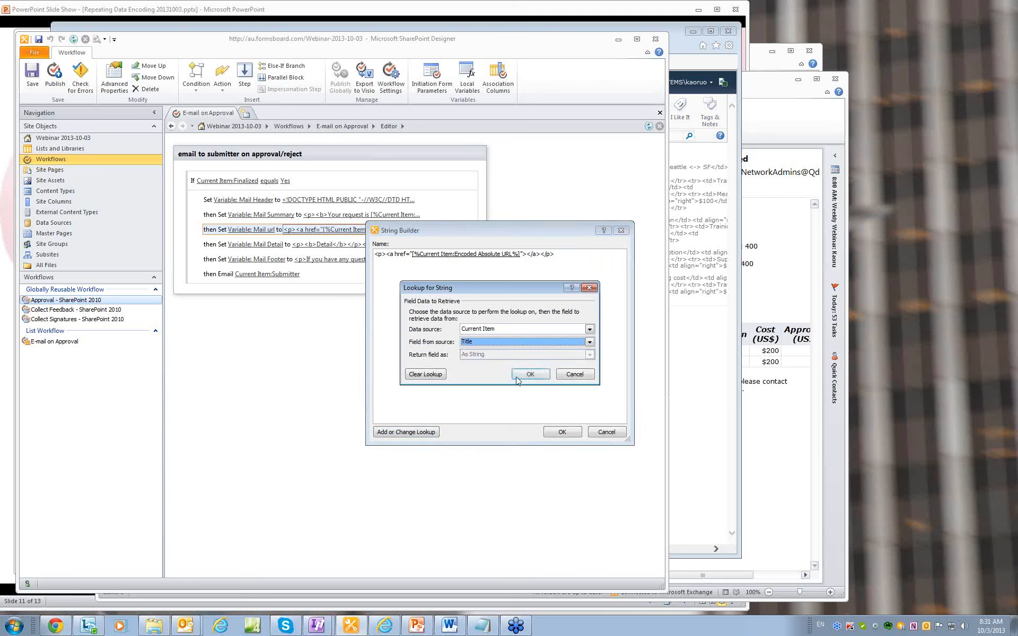
{"action": "left_click", "coordinate": [526, 374]}
{"action": "left_click", "coordinate": [560, 432]}
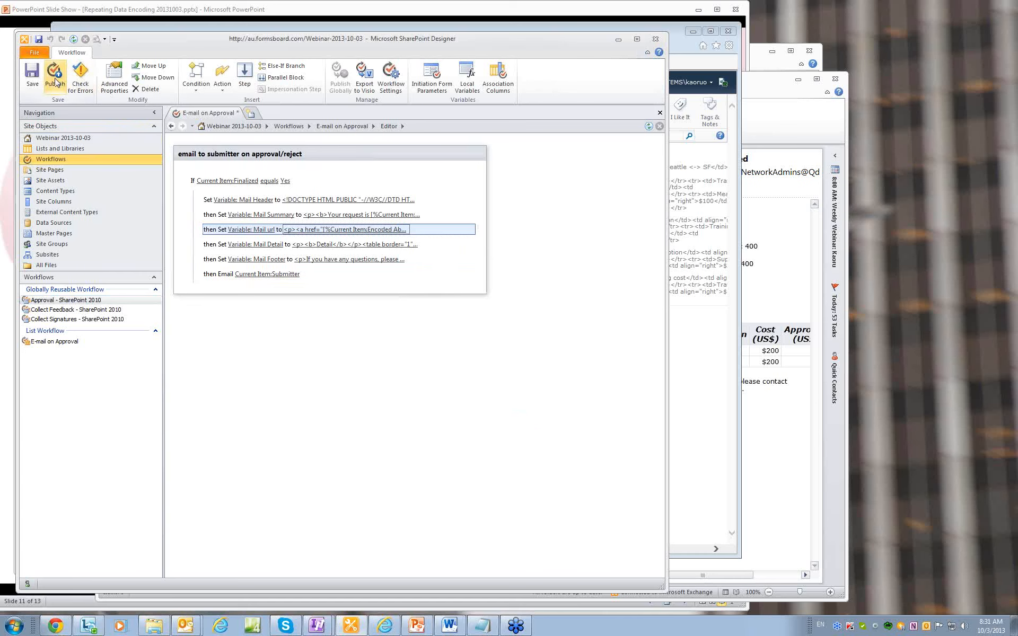
Verify the workflow has no errors and reopen the email message definition.
{"action": "left_click", "coordinate": [78, 85]}
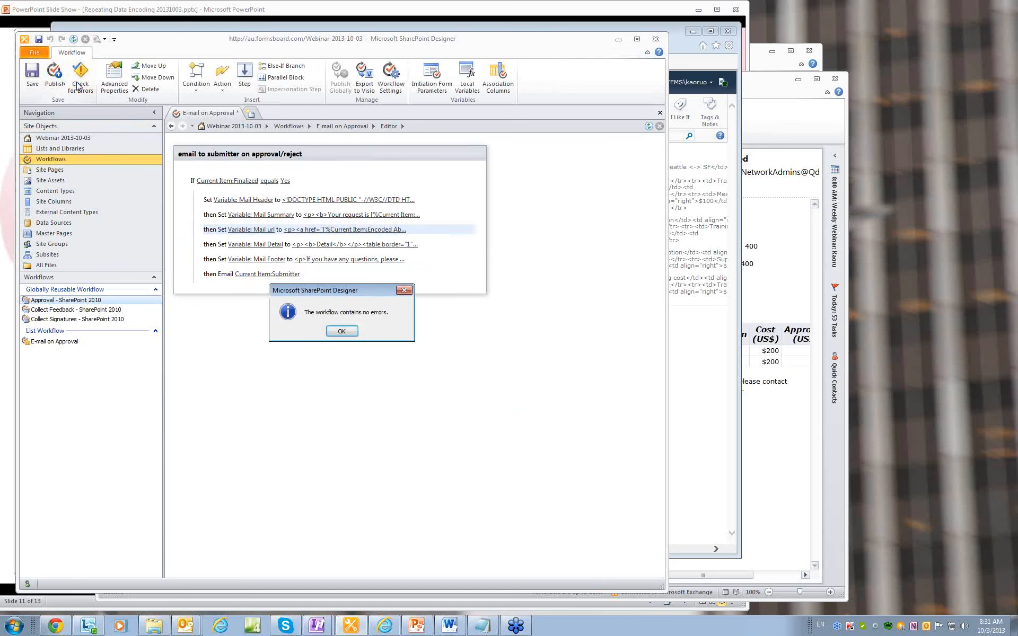
{"action": "left_click", "coordinate": [340, 330]}
{"action": "left_click", "coordinate": [275, 274]}
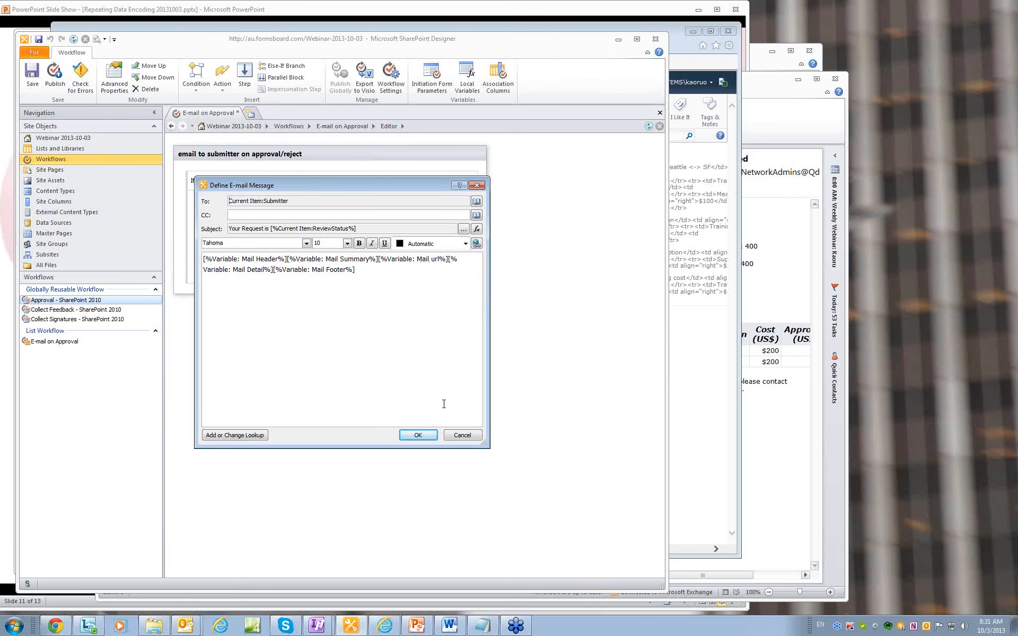
{"action": "left_click_drag", "start_coordinate": [265, 190], "coordinate": [459, 238]}
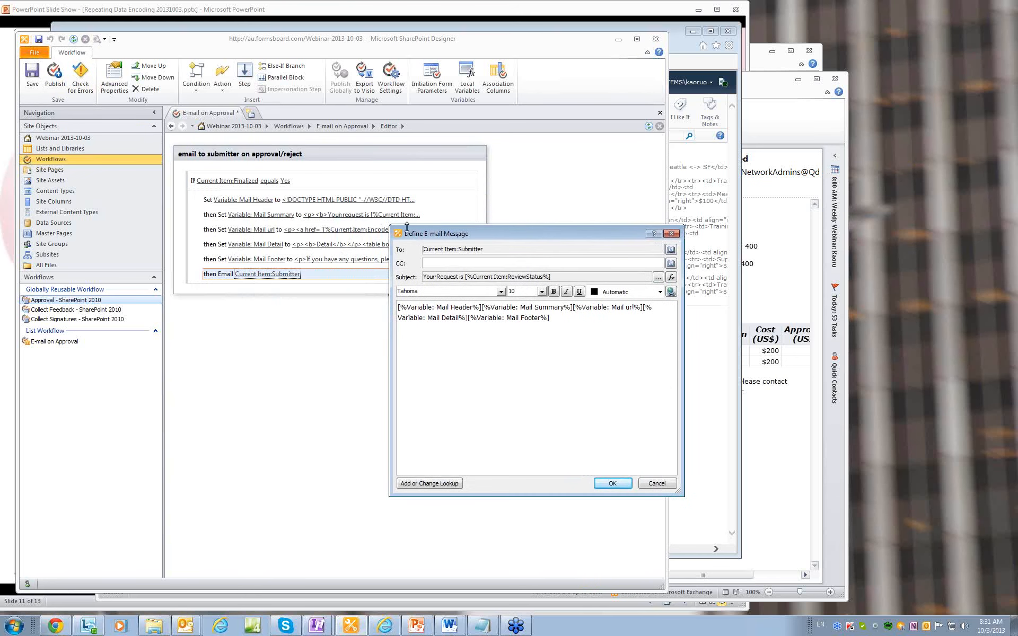
Confirm the email message and publish the E-mail on Approval workflow to the site.
{"action": "left_click", "coordinate": [612, 483]}
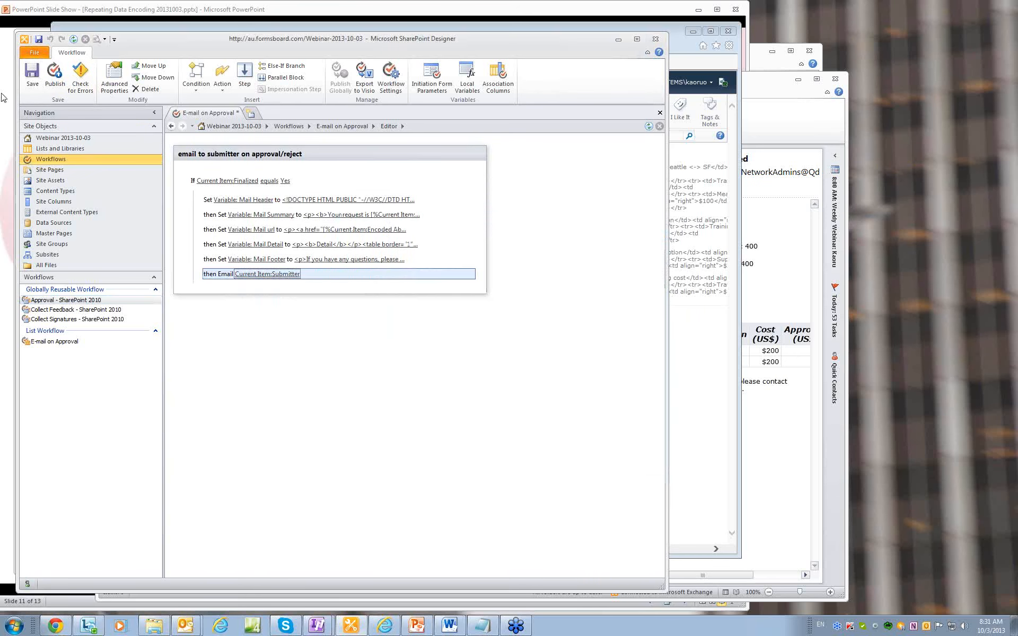
{"action": "left_click", "coordinate": [54, 74]}
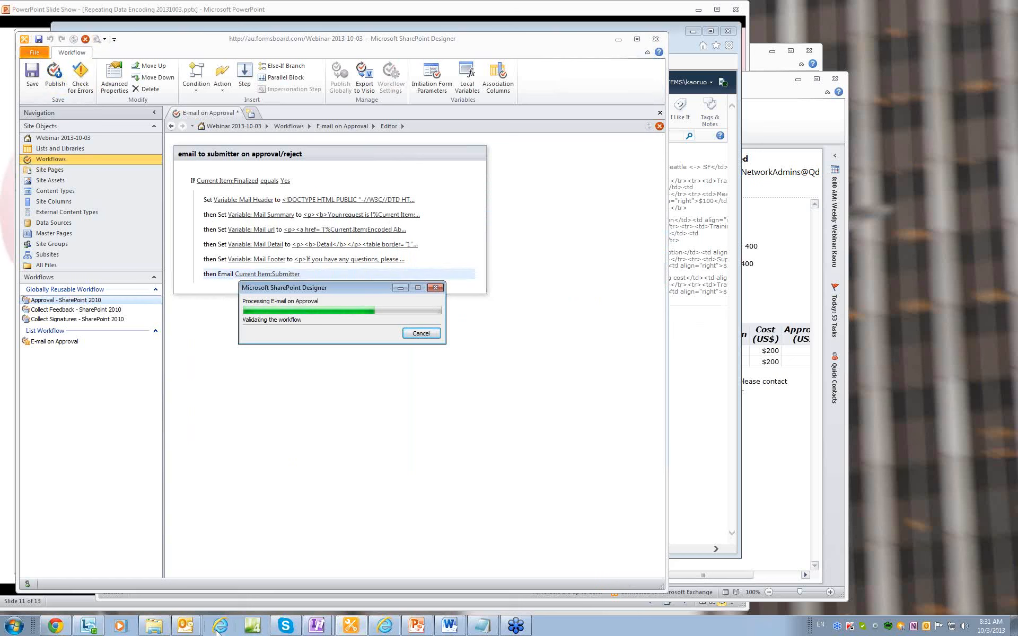
{"action": "mouse_move", "coordinate": [384, 629]}
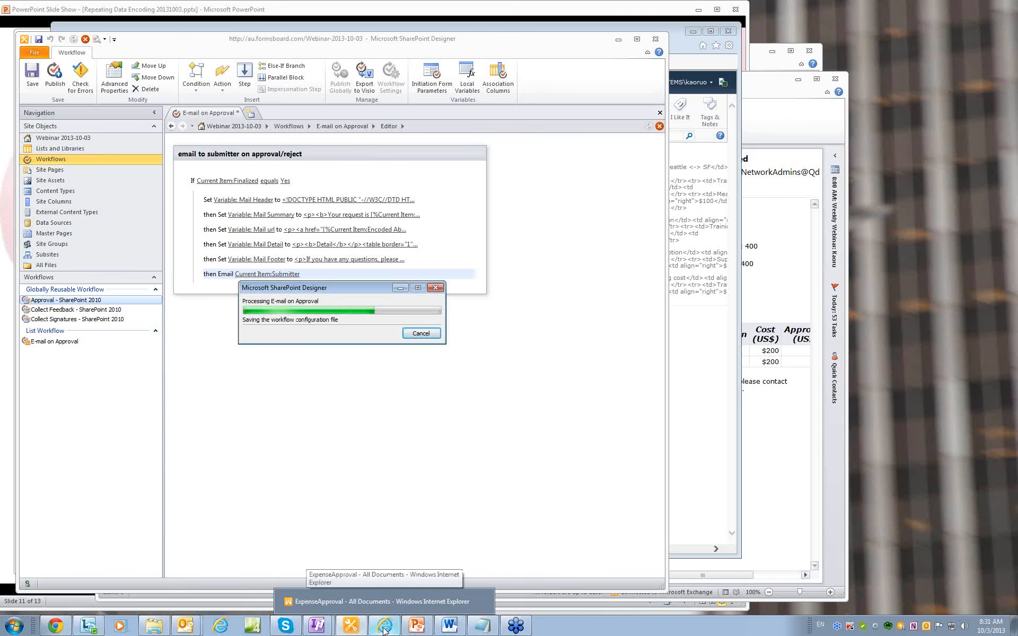
Start a new expense request described as 'test 5' and enter the requester and manager names.
{"action": "left_click", "coordinate": [385, 629]}
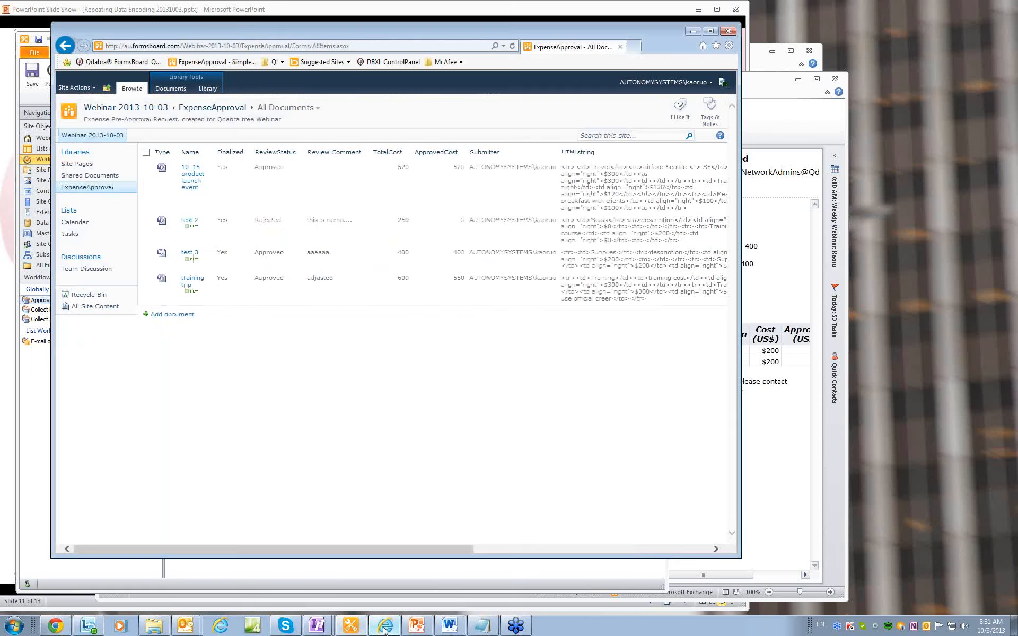
{"action": "left_click", "coordinate": [176, 315]}
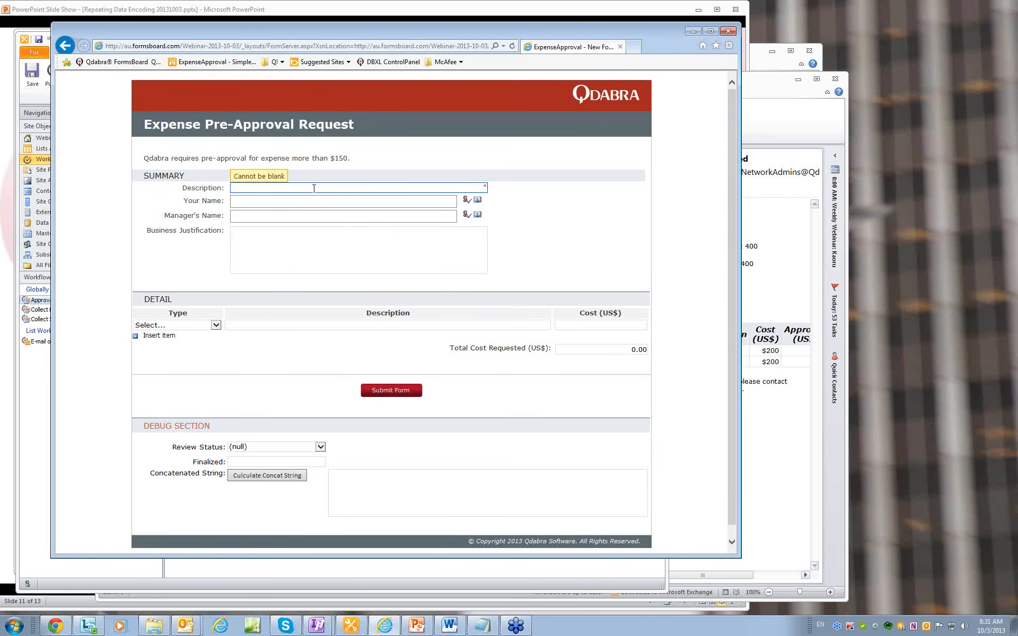
{"action": "type", "text": "test de"}
{"action": "key", "text": "BackSpace"}
{"action": "key", "text": "BackSpace"}
{"action": "type", "text": "5"}
{"action": "left_click", "coordinate": [291, 202]}
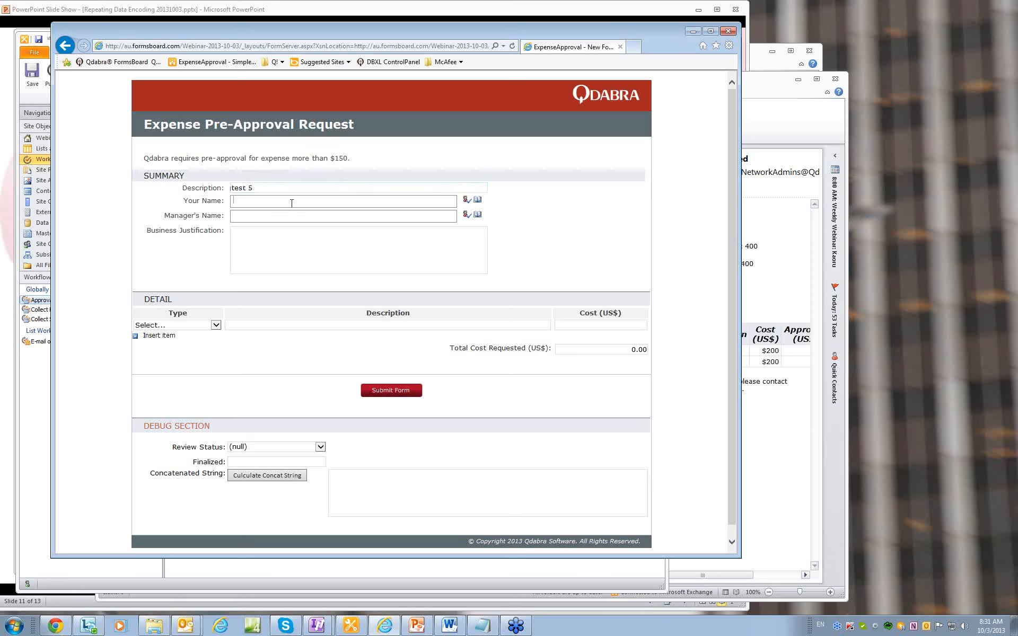
{"action": "key", "text": "Tab"}
{"action": "key", "text": "Return"}
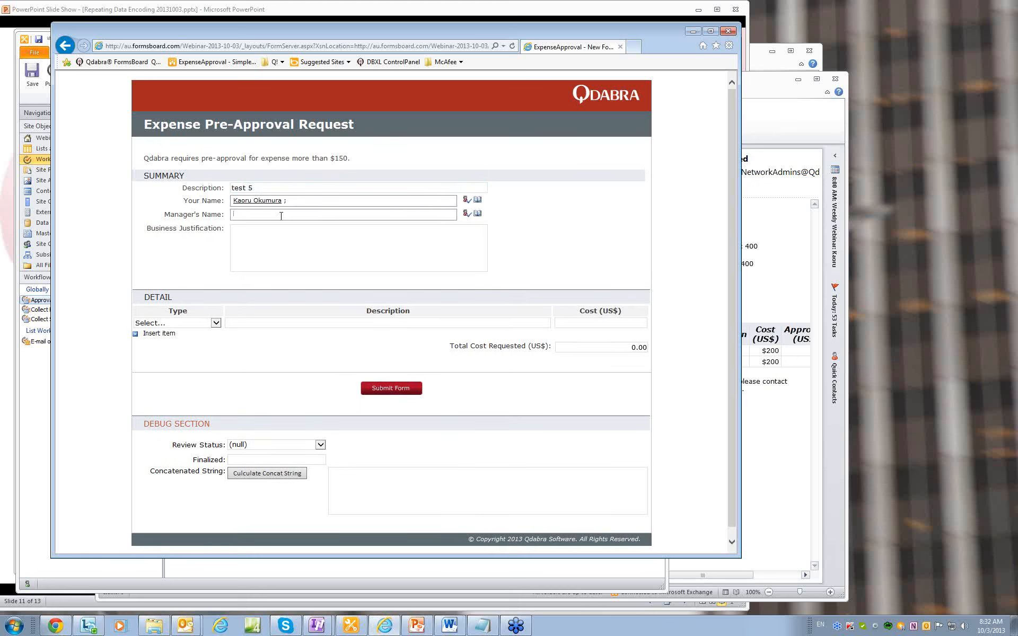
{"action": "key", "text": "BackSpace"}
{"action": "key", "text": "BackSpace"}
{"action": "key", "text": "BackSpace"}
{"action": "key", "text": "BackSpace"}
{"action": "key", "text": "BackSpace"}
{"action": "key", "text": "BackSpace"}
Add justification 'test test' and a Meals item 'ttt' costing 50, then submit the form.
{"action": "left_click", "coordinate": [281, 235]}
{"action": "type", "text": "test test"}
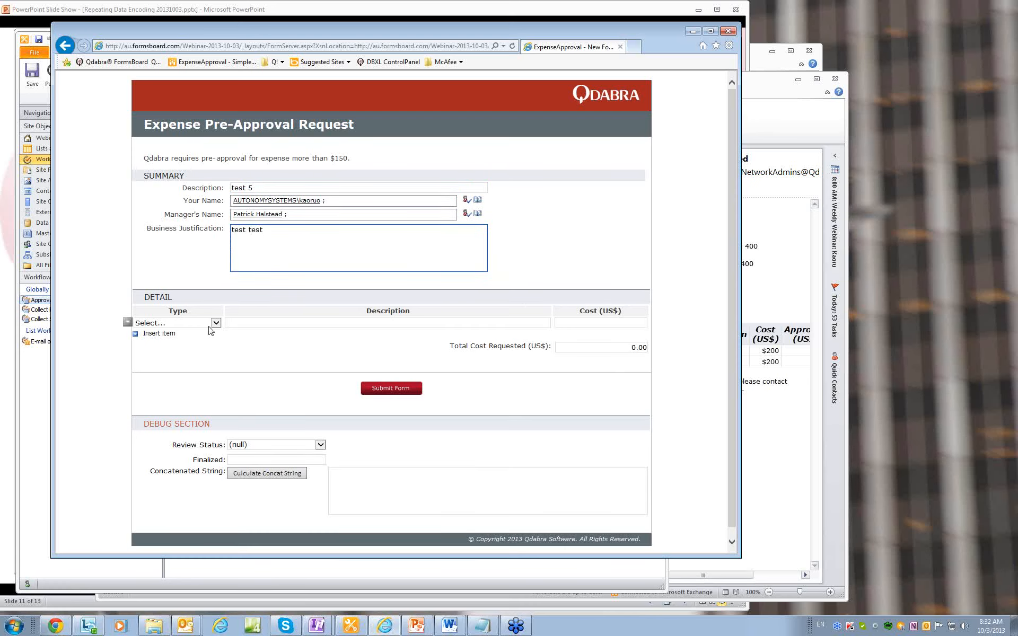
{"action": "left_click", "coordinate": [210, 325]}
{"action": "left_click", "coordinate": [204, 340]}
{"action": "left_click", "coordinate": [254, 323]}
{"action": "type", "text": "ttt"}
{"action": "left_click", "coordinate": [577, 325]}
{"action": "type", "text": "50"}
{"action": "left_click", "coordinate": [497, 391]}
{"action": "left_click", "coordinate": [398, 390]}
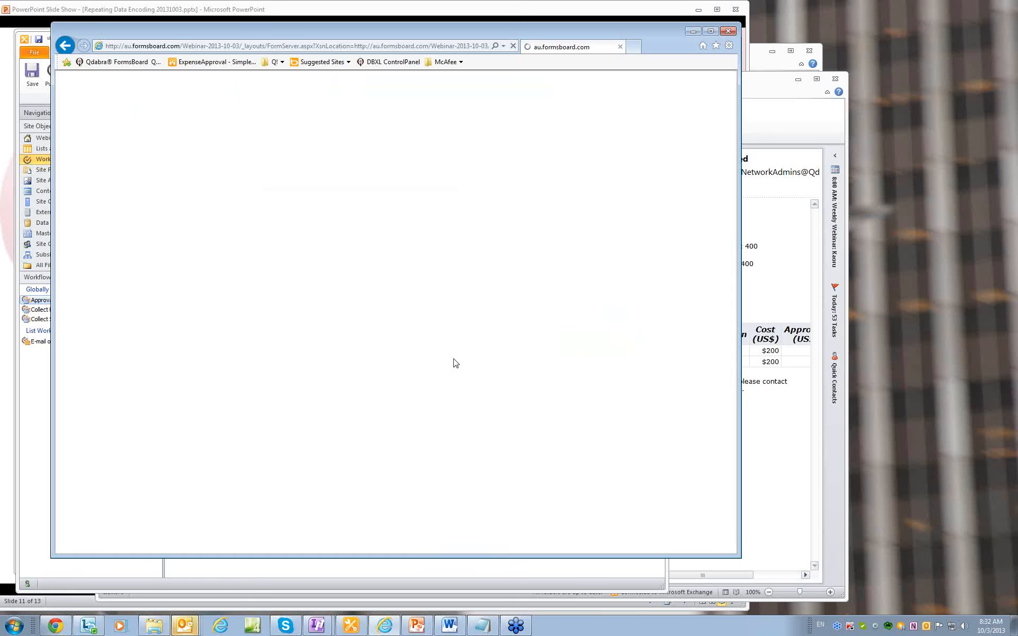
Open the test 5 request, choose Approve, and submit the decision.
{"action": "left_click", "coordinate": [183, 279]}
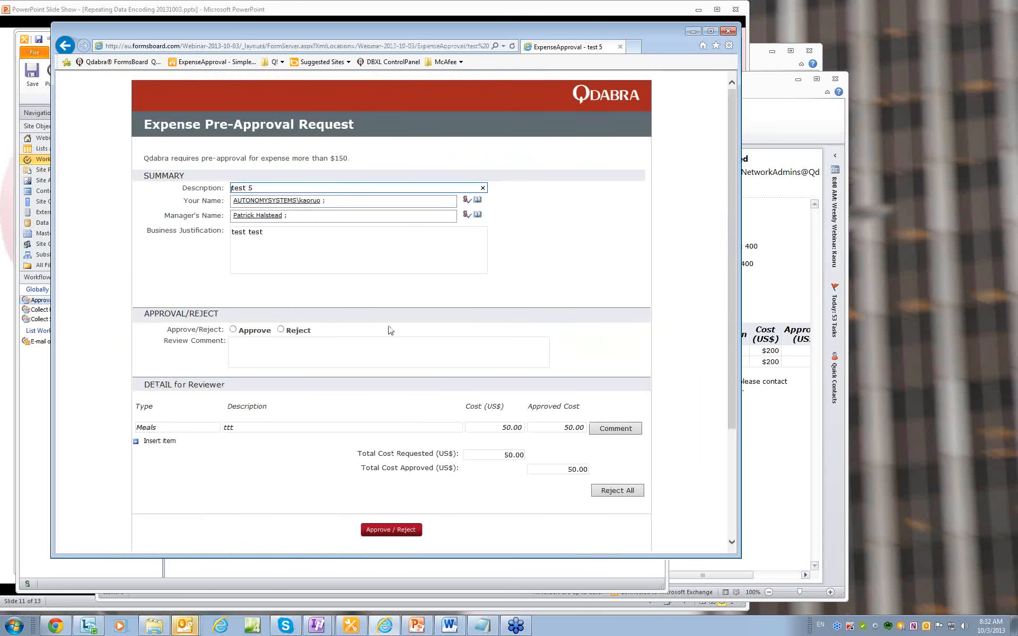
{"action": "left_click", "coordinate": [404, 533]}
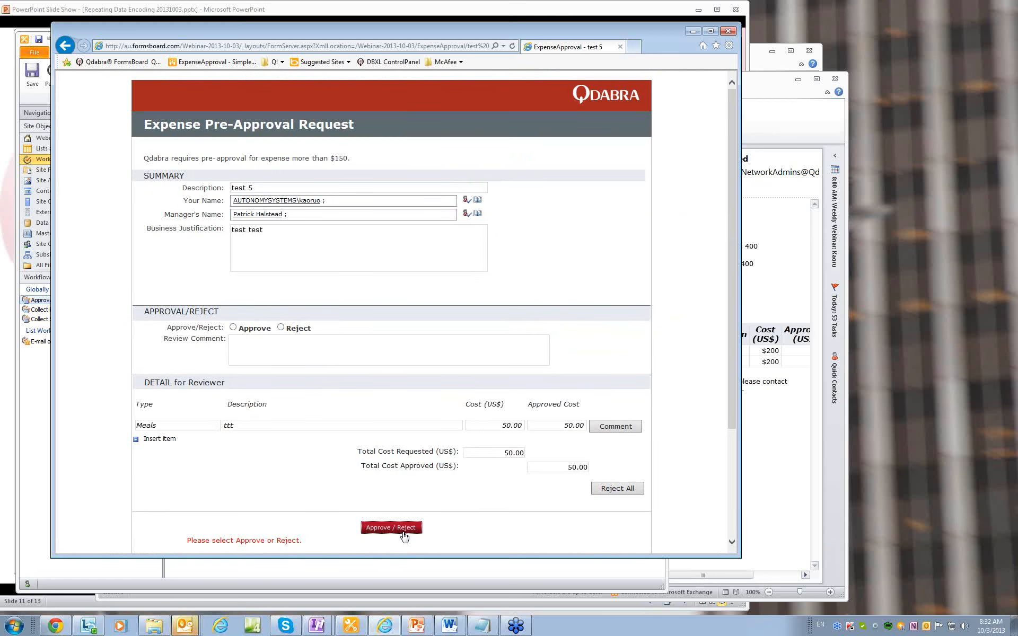
{"action": "left_click", "coordinate": [280, 327]}
{"action": "left_click", "coordinate": [233, 327]}
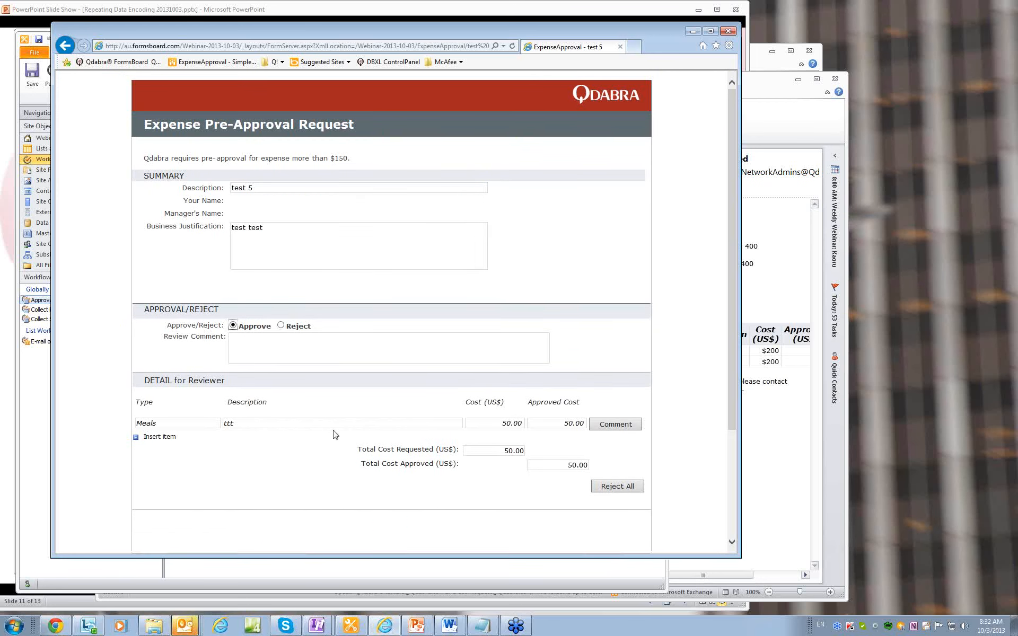
{"action": "left_click", "coordinate": [410, 528]}
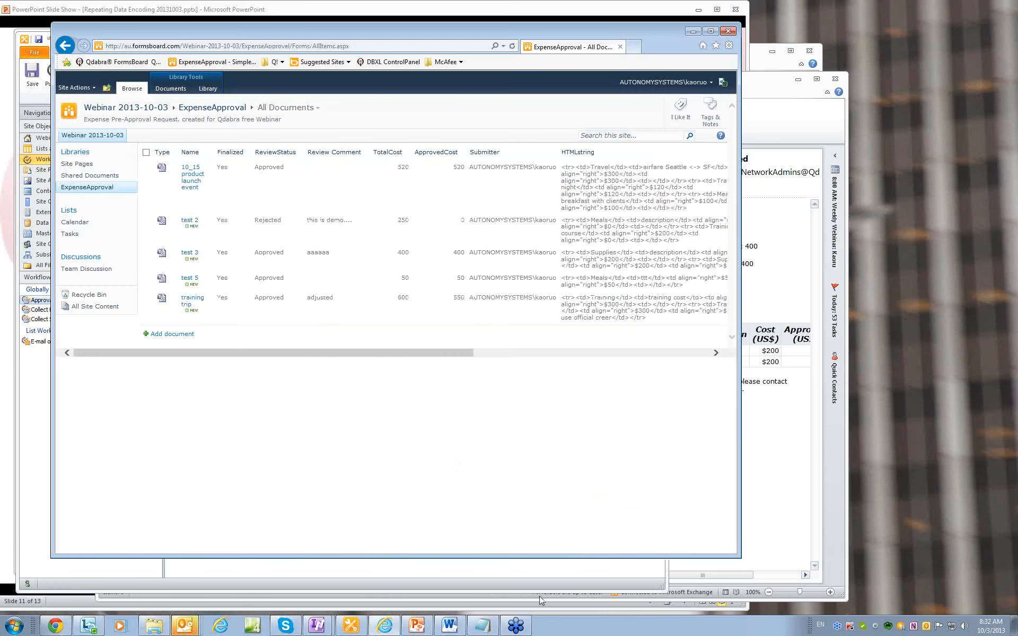
Fetch mail and preview the 8:33 AM approval email showing 50 requested and approved.
{"action": "mouse_move", "coordinate": [544, 604]}
{"action": "left_click", "coordinate": [798, 113]}
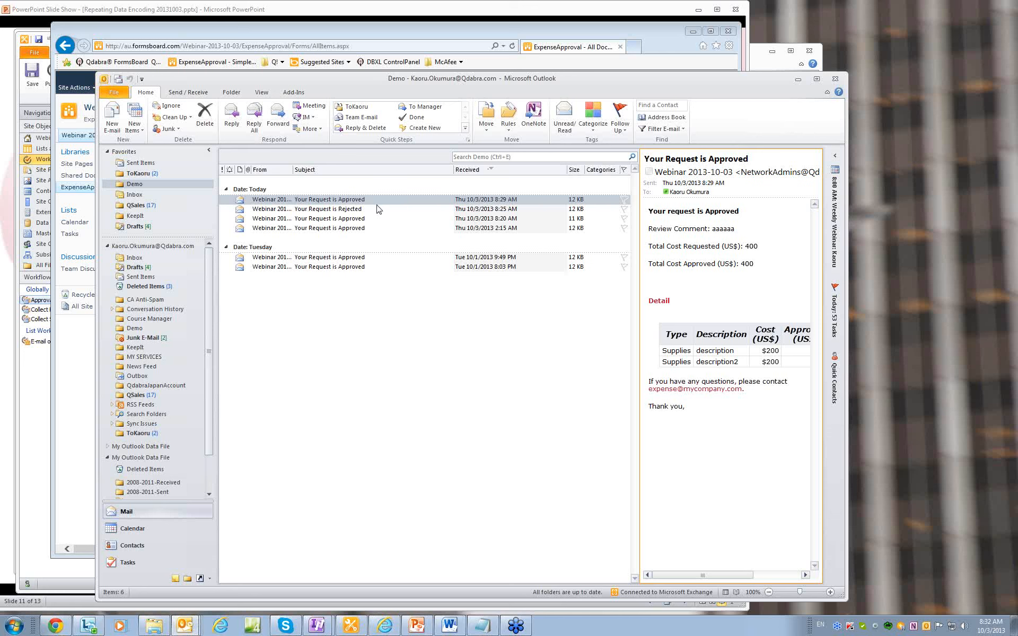
{"action": "left_click", "coordinate": [118, 79]}
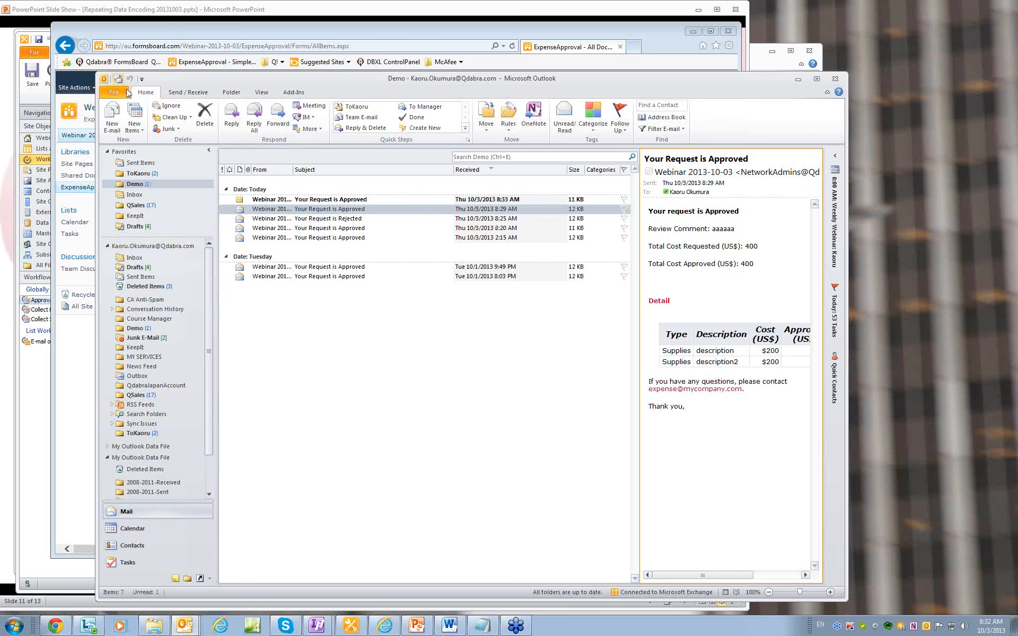
{"action": "left_click", "coordinate": [327, 200]}
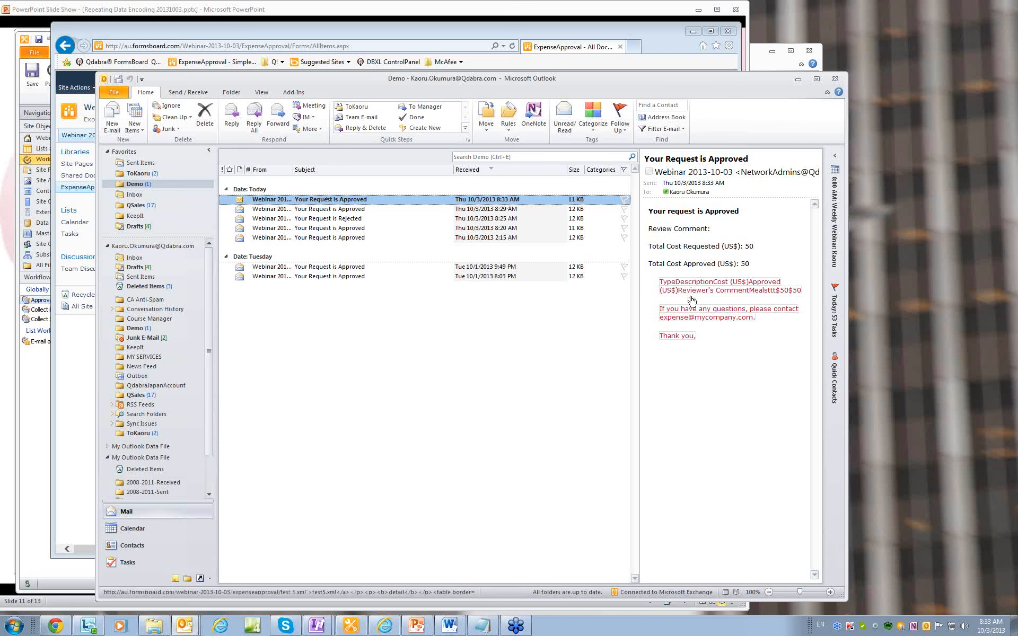
{"action": "left_click", "coordinate": [660, 34]}
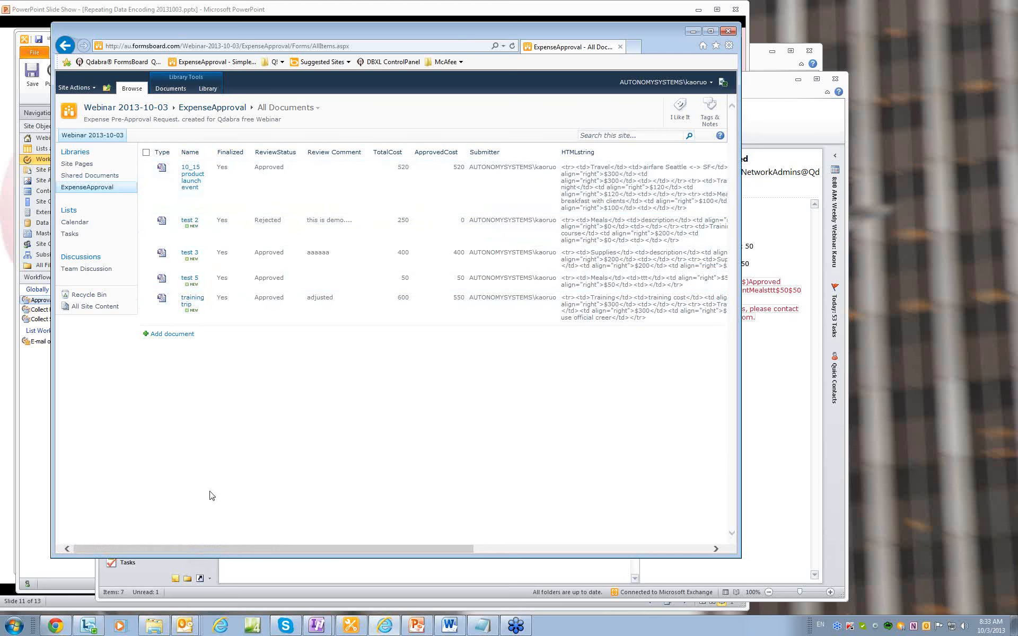
Back in the workflow editor, view the Mail Detail HTML value and cancel without changes.
{"action": "left_click", "coordinate": [317, 625]}
{"action": "left_click", "coordinate": [302, 583]}
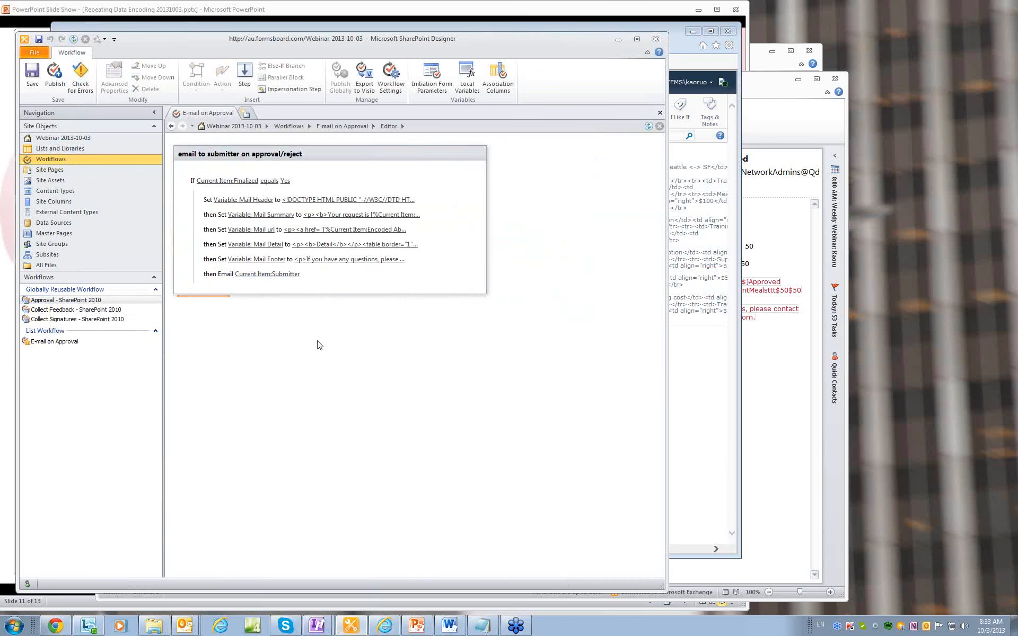
{"action": "left_click", "coordinate": [351, 245]}
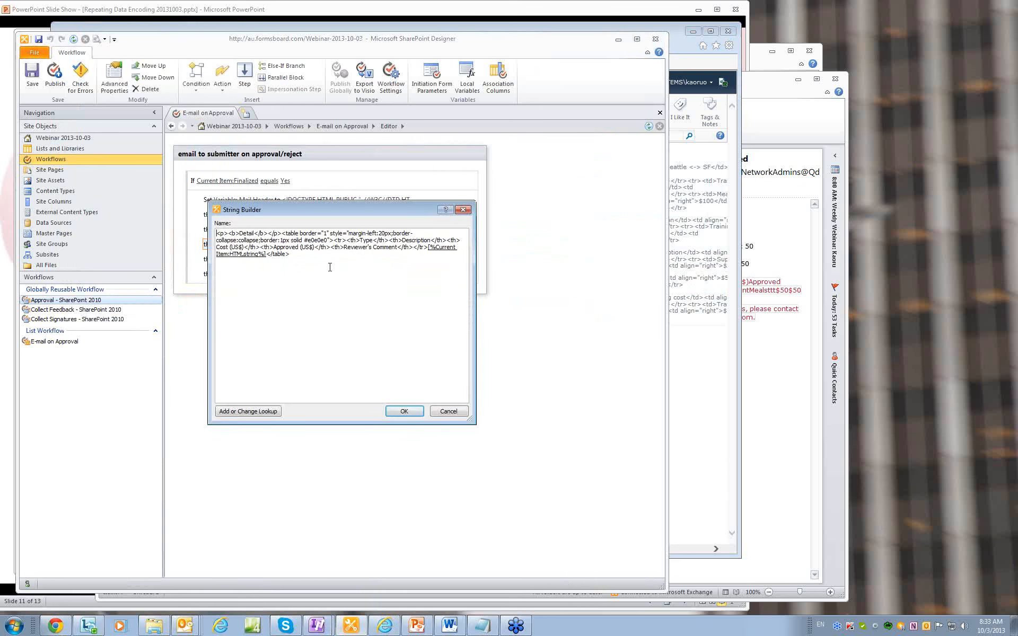
{"action": "left_click", "coordinate": [448, 412]}
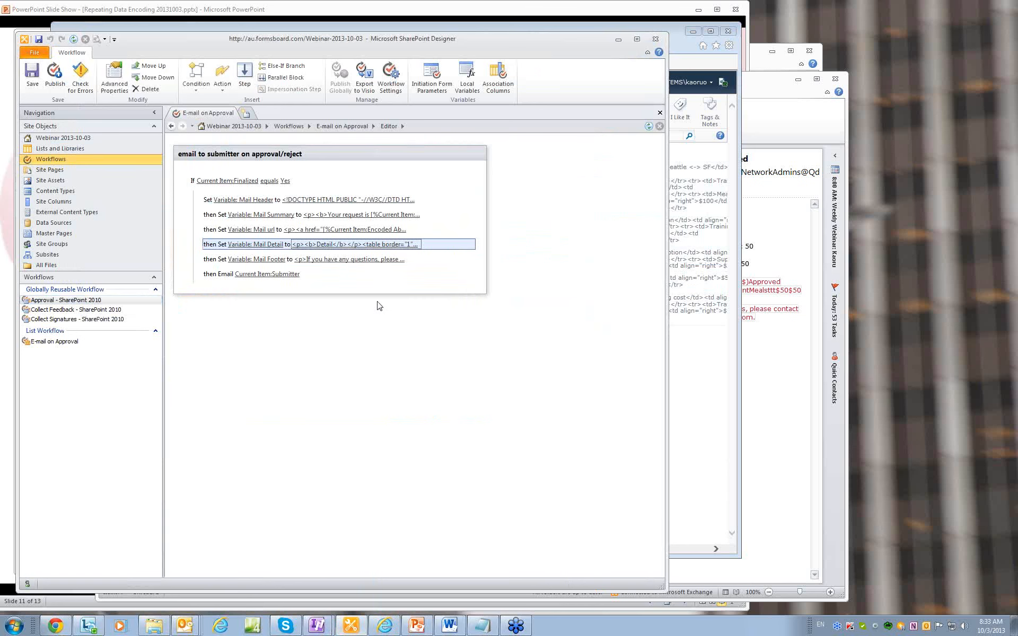
View the Mail url link markup in String Builder and cancel without changes.
{"action": "left_click", "coordinate": [357, 233]}
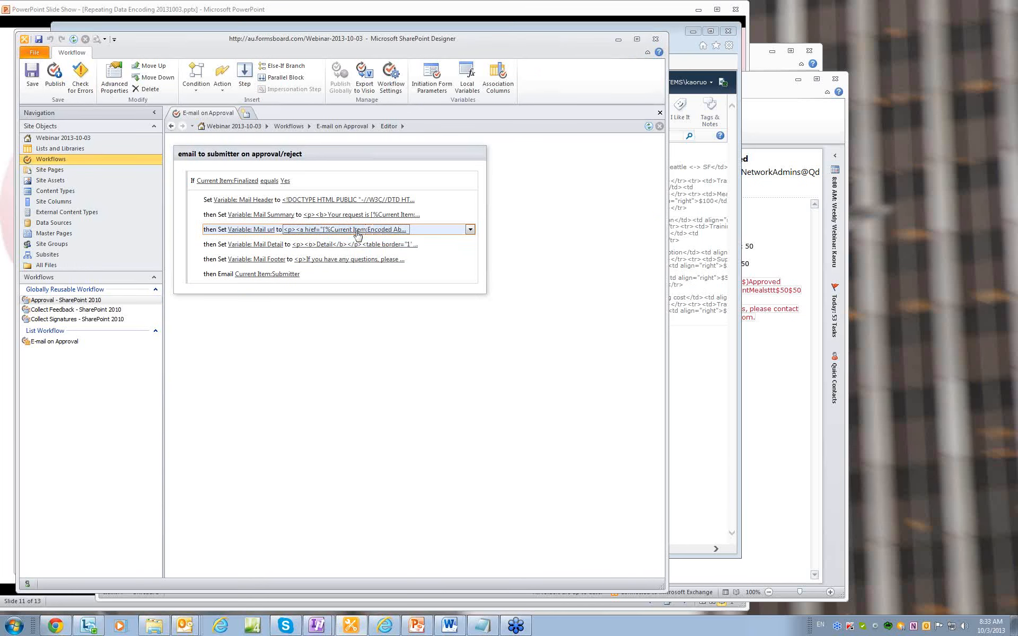
{"action": "left_click", "coordinate": [357, 234]}
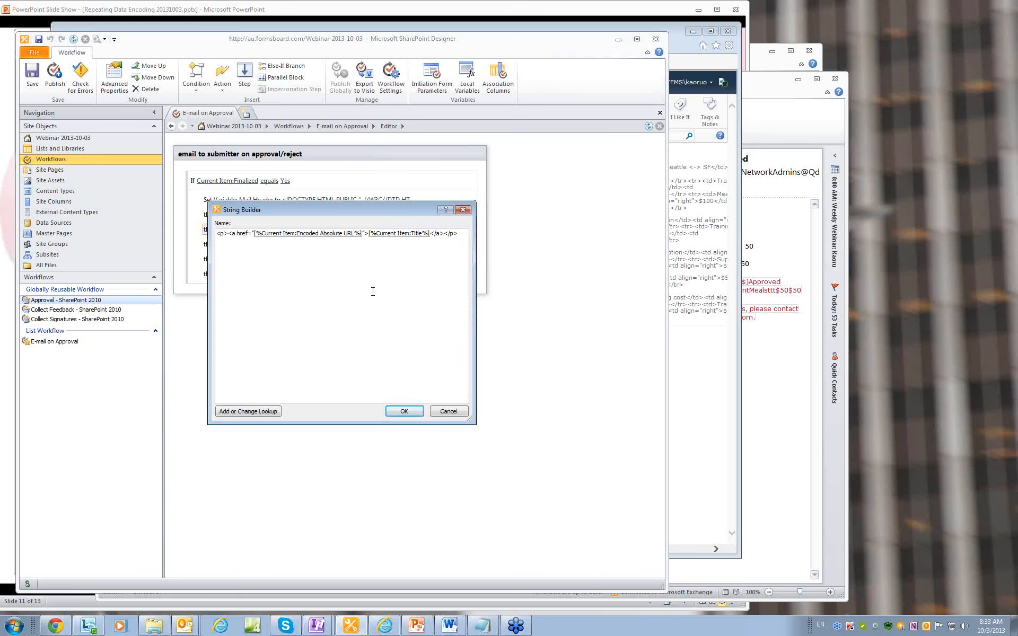
{"action": "left_click", "coordinate": [449, 412]}
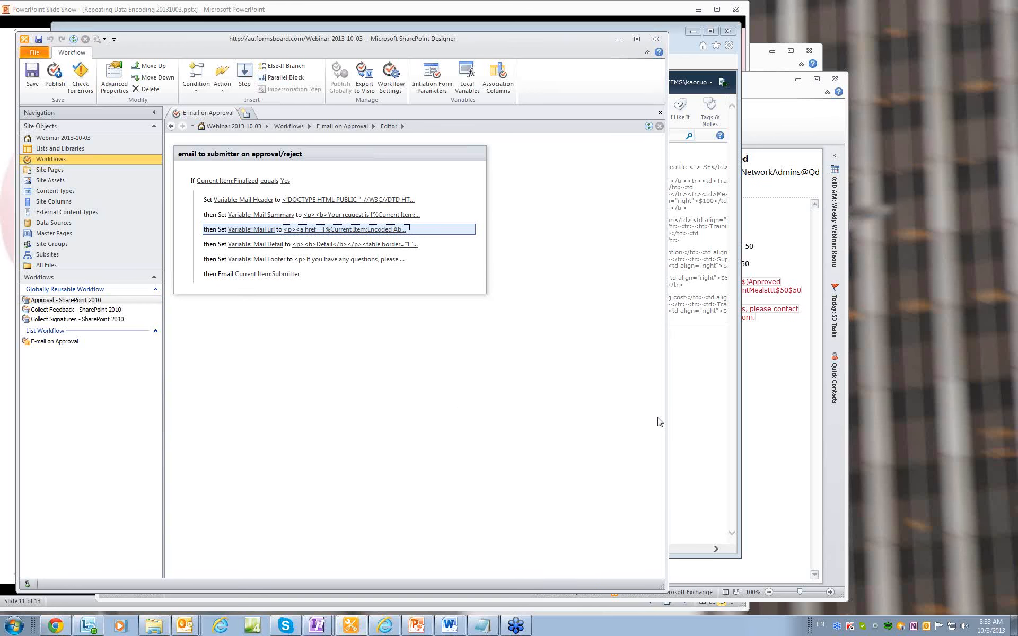
Minimize SharePoint Designer and Internet Explorer to return to the Webinar Kits (QWKs) slide show.
{"action": "left_click", "coordinate": [618, 40]}
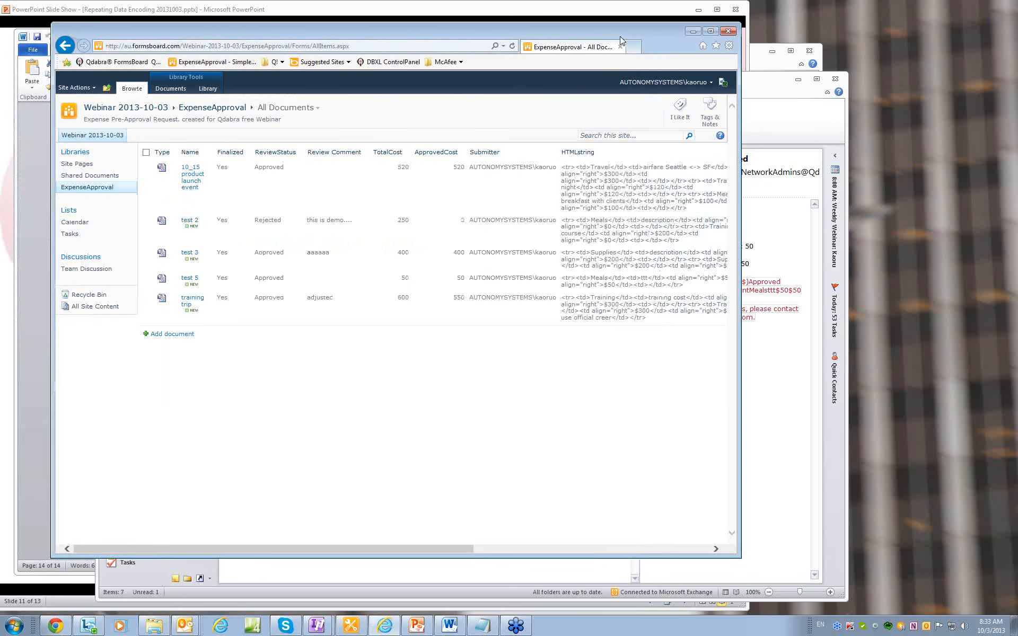
{"action": "left_click", "coordinate": [692, 31]}
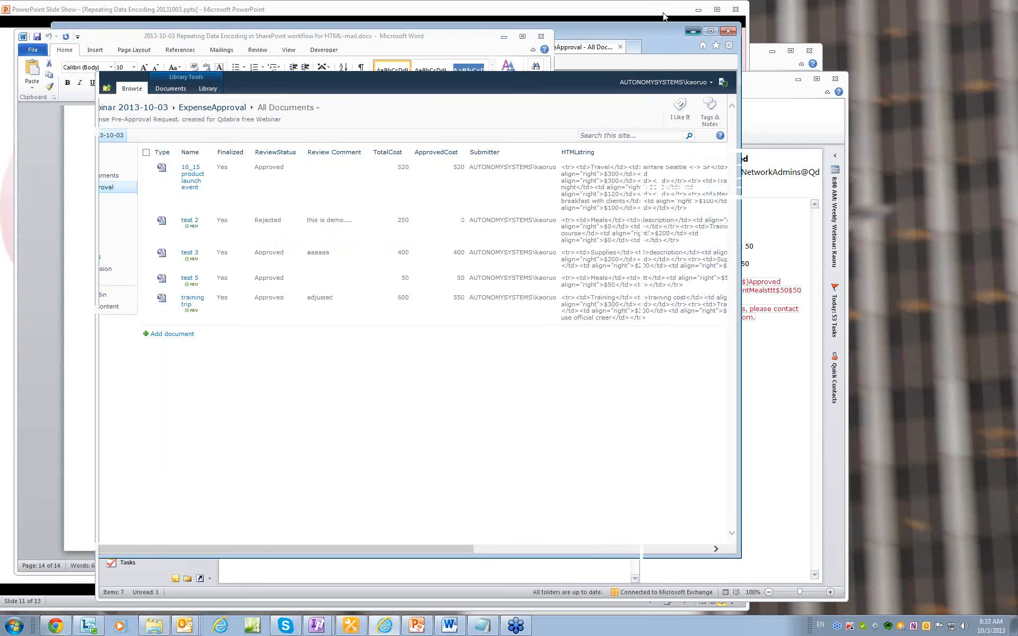
{"action": "left_click", "coordinate": [644, 9]}
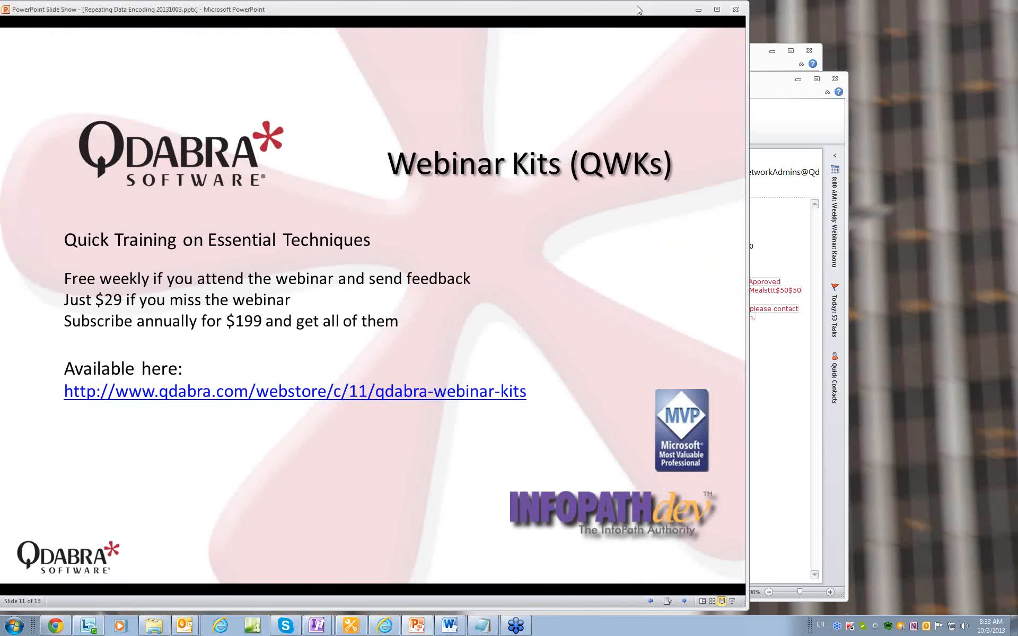